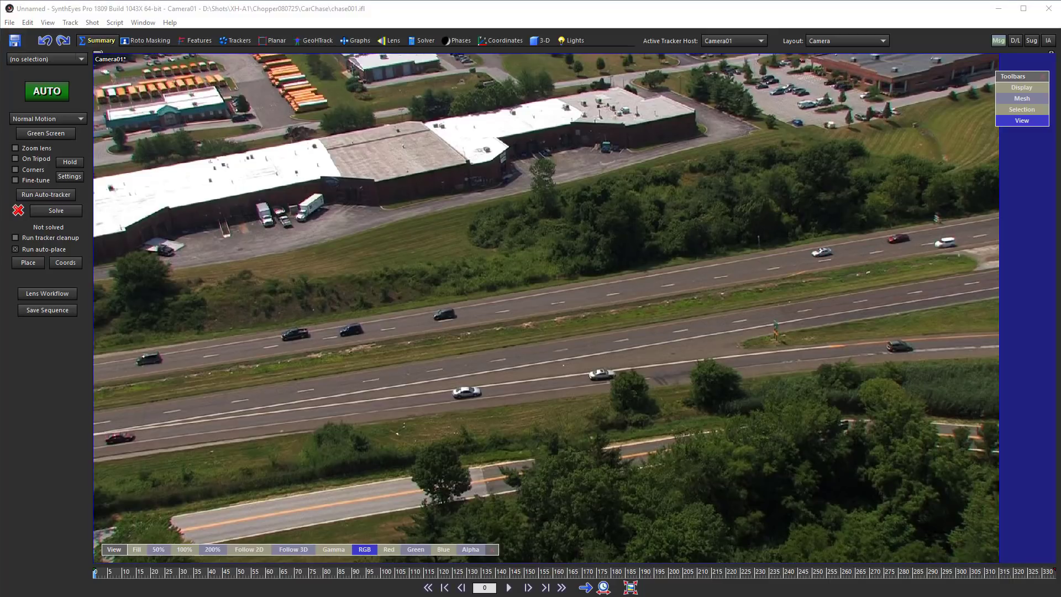
Step: Preview the shot's motion, run the auto-tracker on it, and scrub through the frames to check the trackers
{"action": "left_click", "coordinate": [509, 588]}
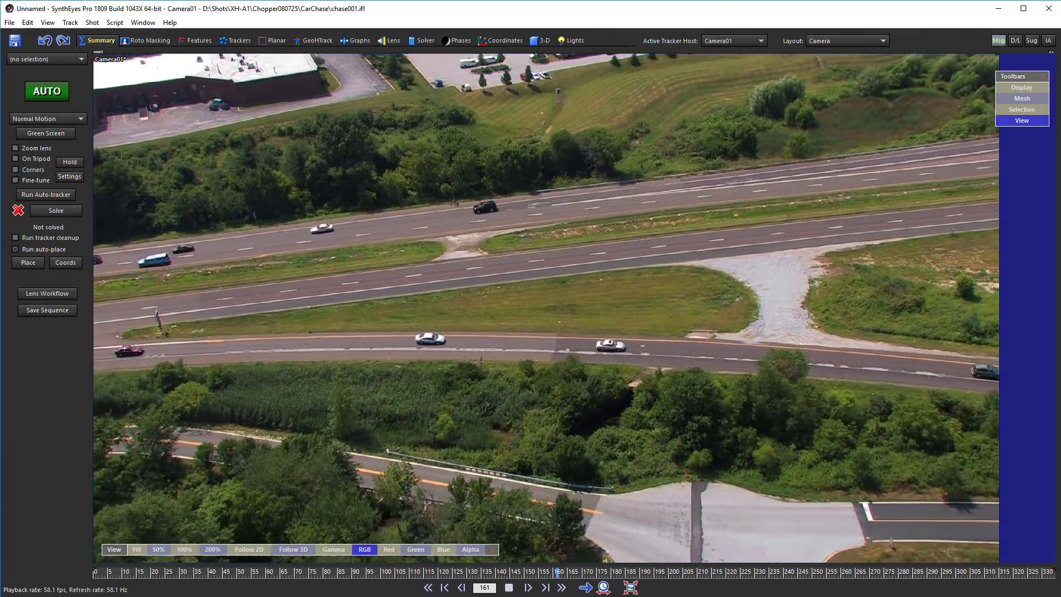
{"action": "left_click", "coordinate": [509, 588]}
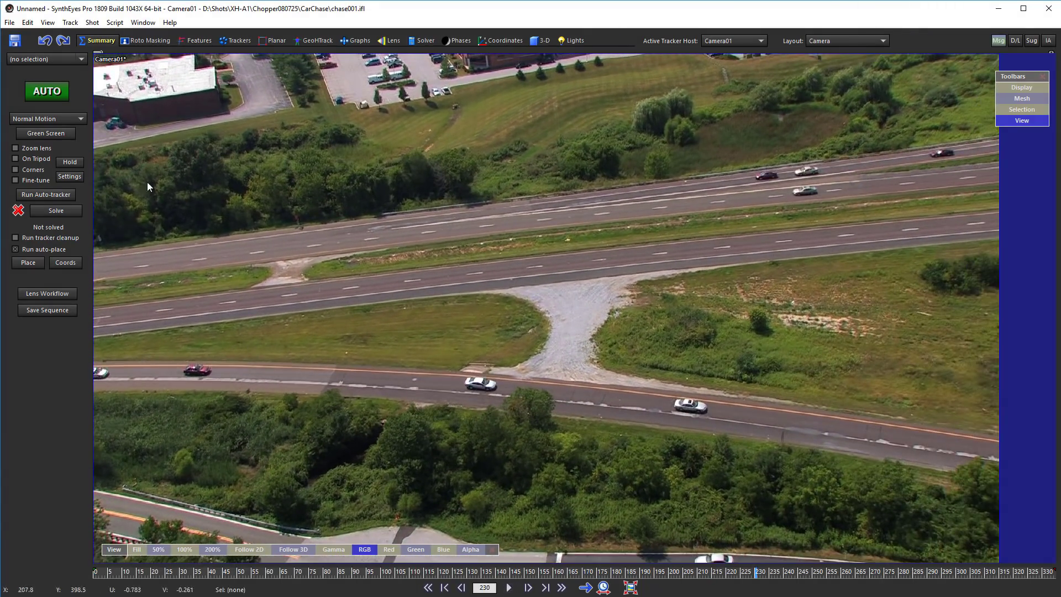
{"action": "left_click", "coordinate": [65, 197]}
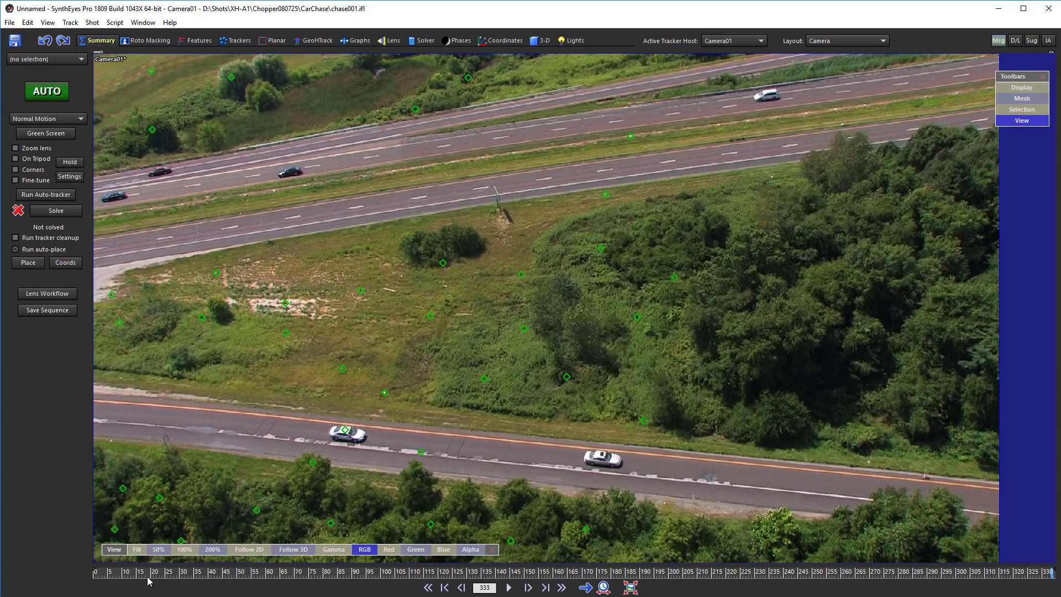
{"action": "left_click_drag", "start_coordinate": [146, 576], "coordinate": [416, 568]}
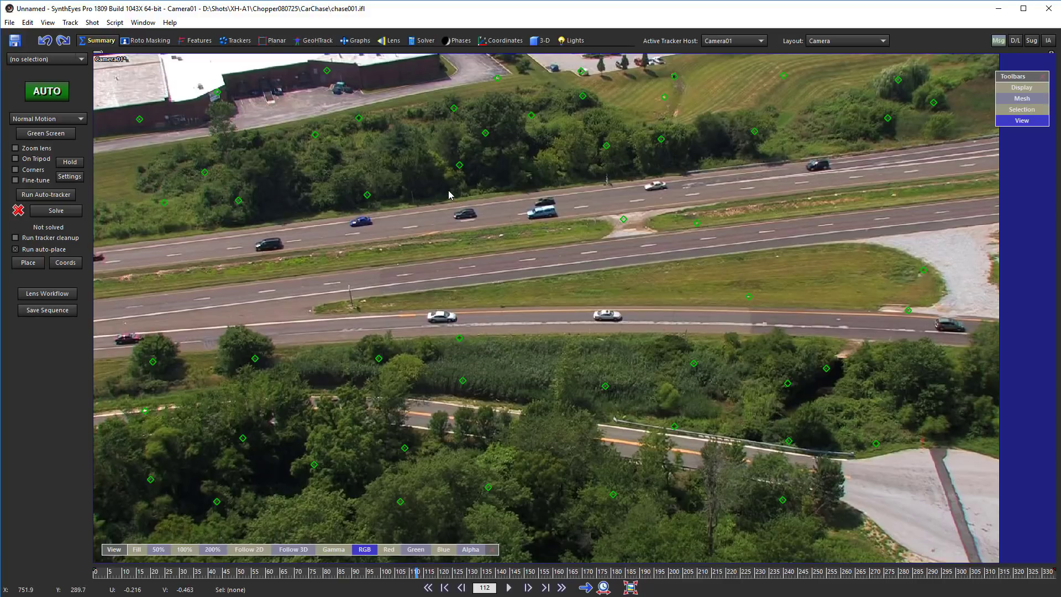
Step: Set the lens field of view to 50 at frame 0 in the image preparation settings
{"action": "key", "text": "p"}
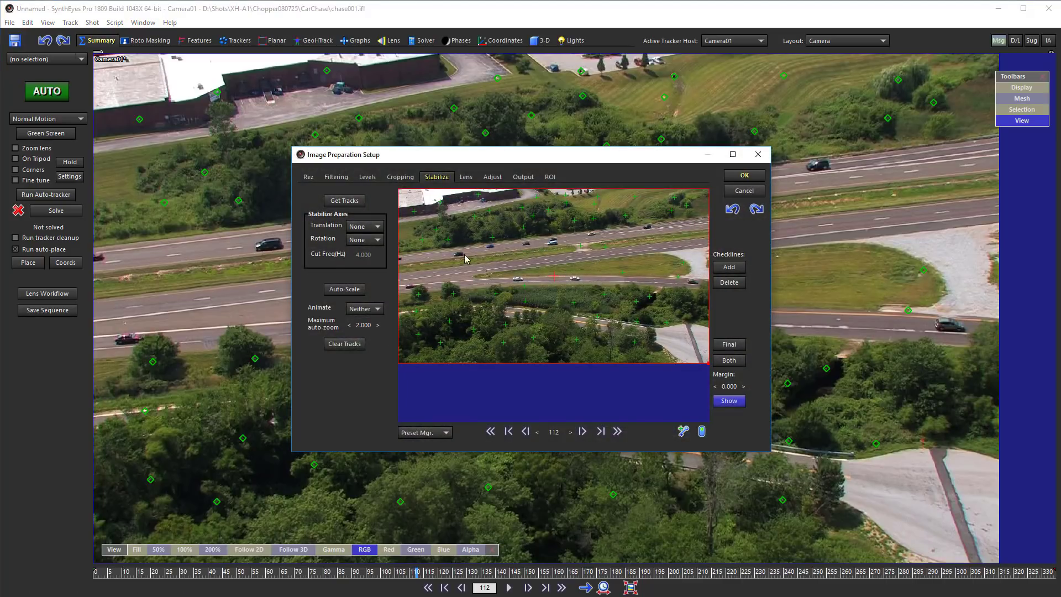
{"action": "left_click", "coordinate": [467, 177]}
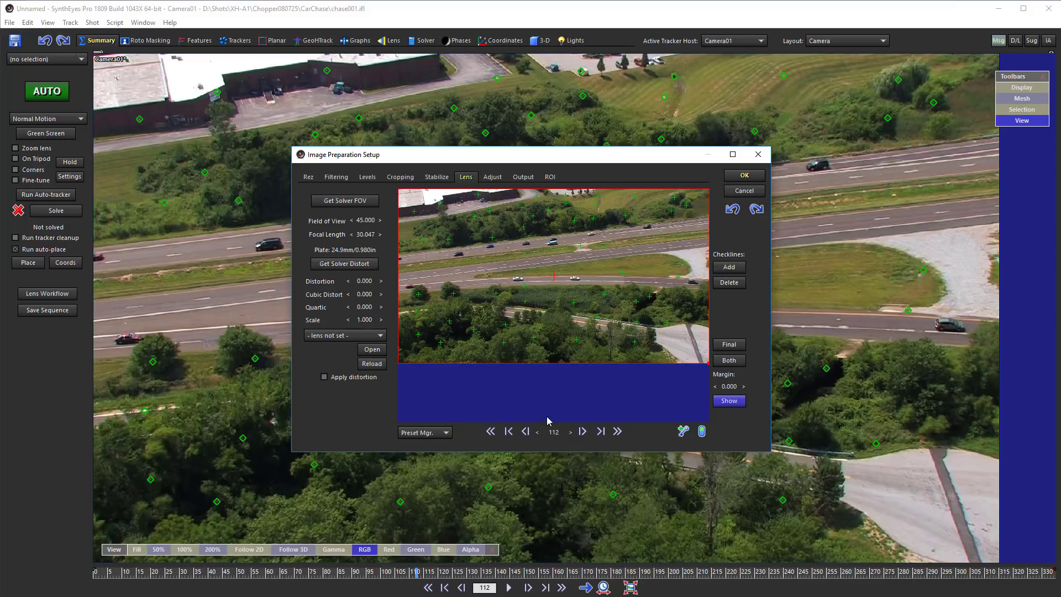
{"action": "left_click_drag", "start_coordinate": [554, 432], "coordinate": [492, 432]}
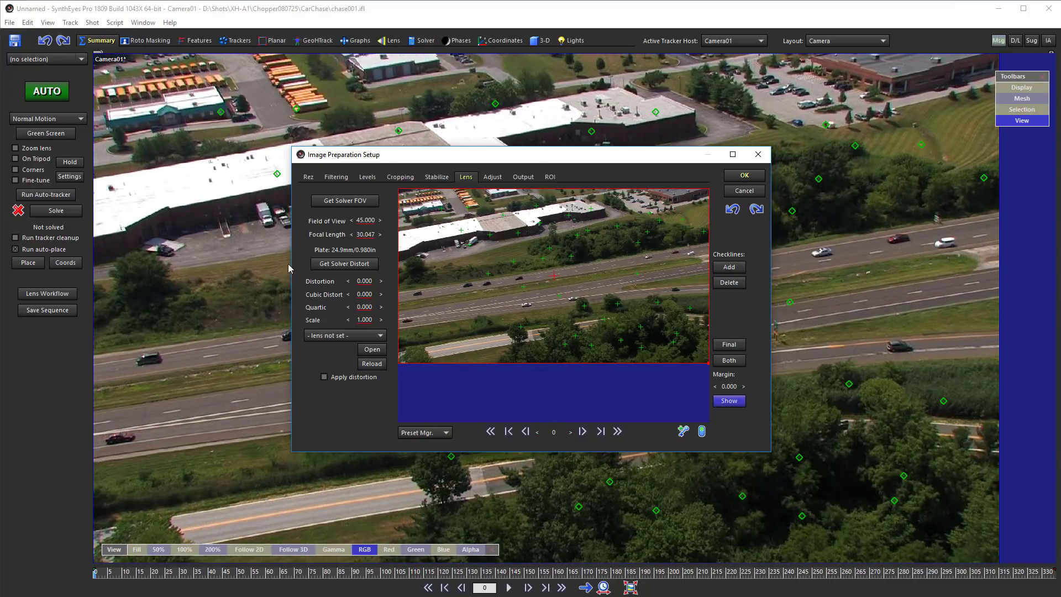
{"action": "double_click", "coordinate": [367, 219]}
{"action": "type", "text": "50"}
{"action": "key", "text": "Return"}
Step: Load the tracks for stabilization, set translation and rotation to Filter, and set the cut frequency to 1 Hz
{"action": "left_click", "coordinate": [436, 177]}
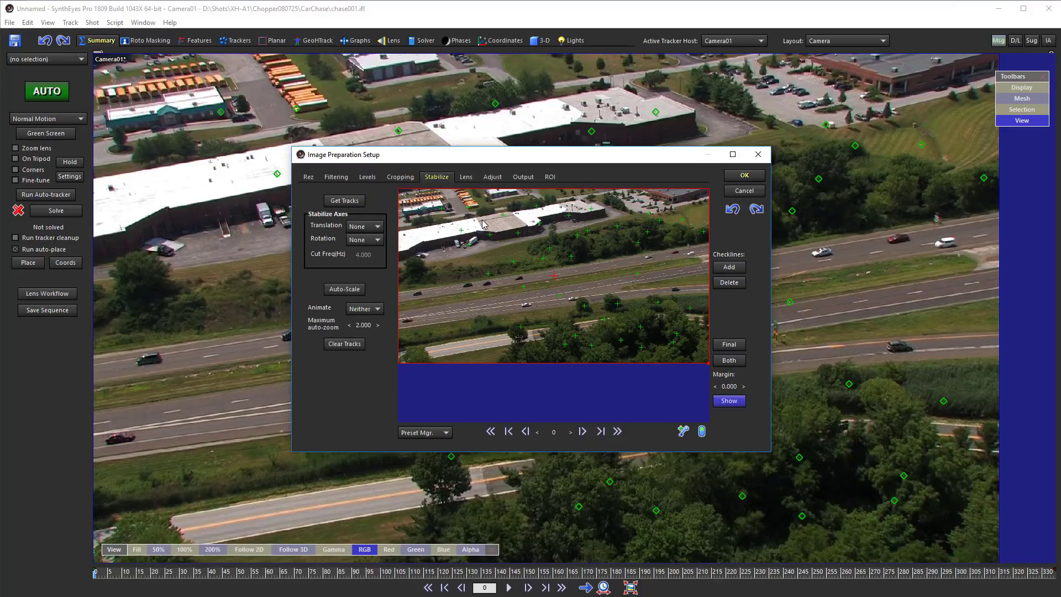
{"action": "left_click", "coordinate": [341, 203]}
{"action": "left_click", "coordinate": [377, 227]}
{"action": "left_click", "coordinate": [375, 250]}
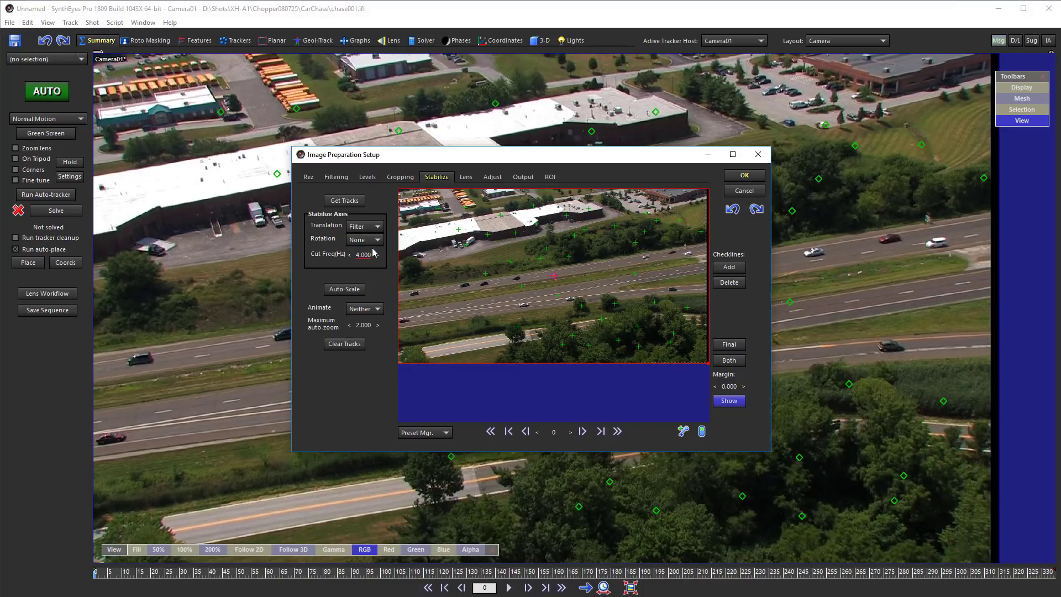
{"action": "left_click", "coordinate": [374, 239]}
{"action": "left_click", "coordinate": [368, 254]}
{"action": "left_click", "coordinate": [377, 239]}
{"action": "left_click", "coordinate": [376, 263]}
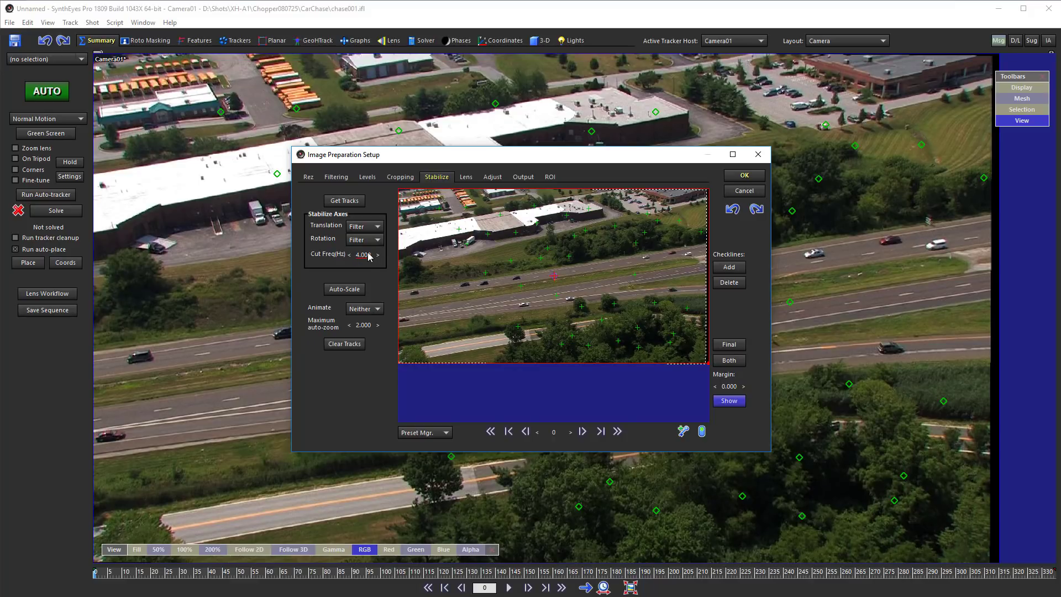
{"action": "left_click_drag", "start_coordinate": [367, 253], "coordinate": [345, 254]}
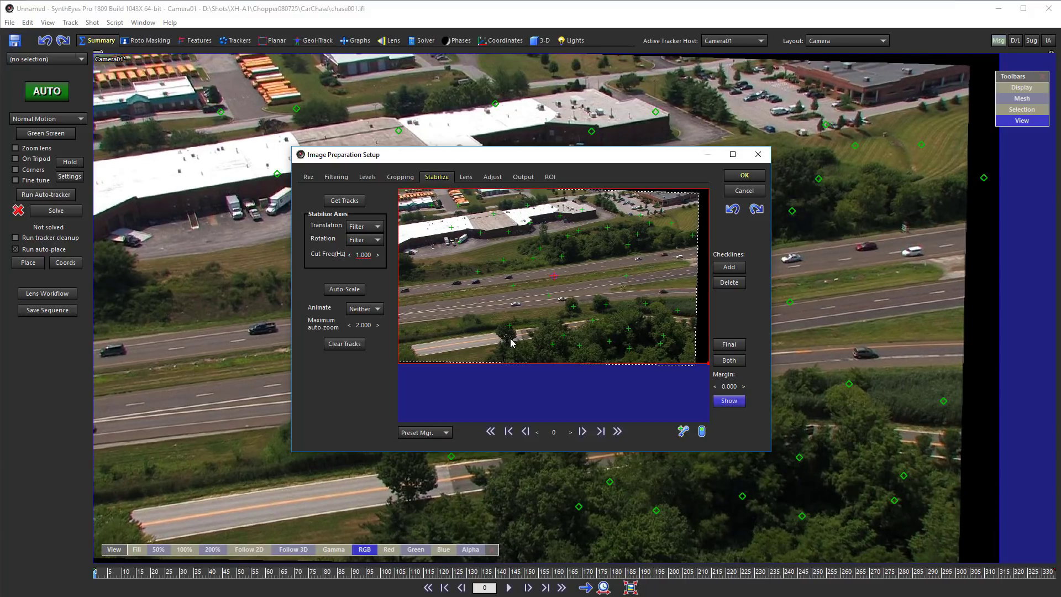
Step: Check the stabilized frames through the end of the shot and auto-scale the image to remove the black borders
{"action": "mouse_move", "coordinate": [554, 433]}
{"action": "left_mouse_down"}
{"action": "mouse_move", "coordinate": [732, 433]}
{"action": "mouse_move", "coordinate": [596, 433]}
{"action": "mouse_move", "coordinate": [704, 433]}
{"action": "mouse_move", "coordinate": [630, 430]}
{"action": "left_mouse_up"}
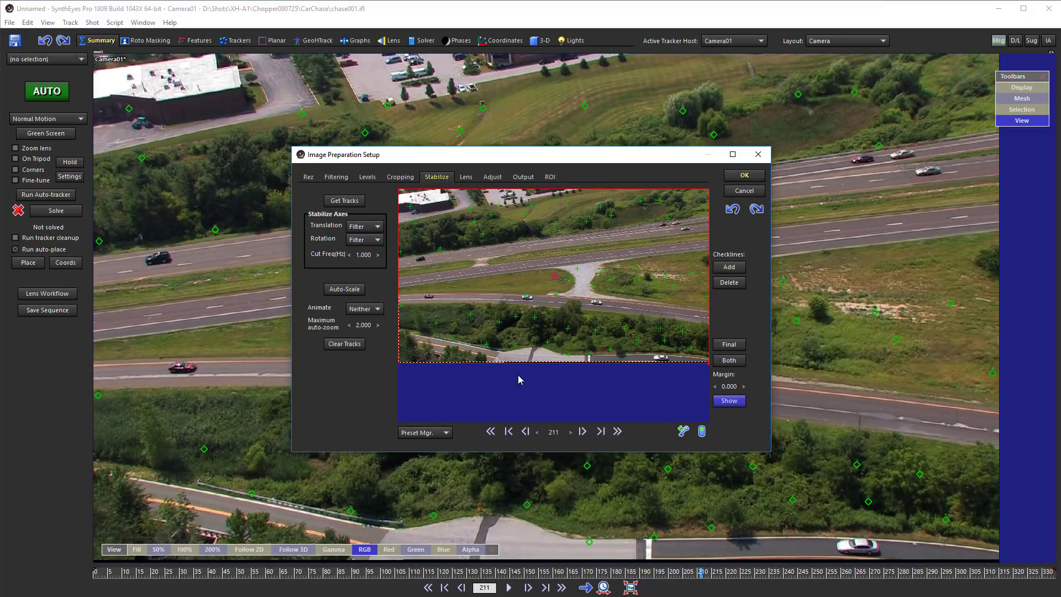
{"action": "mouse_move", "coordinate": [552, 432]}
{"action": "left_mouse_down"}
{"action": "mouse_move", "coordinate": [464, 432]}
{"action": "mouse_move", "coordinate": [620, 432]}
{"action": "left_mouse_up"}
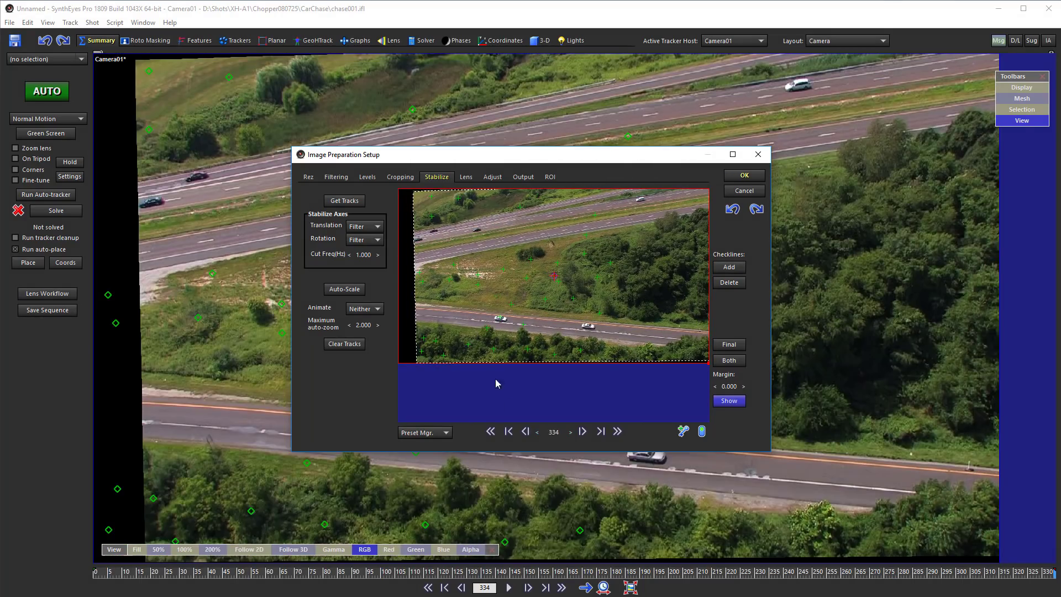
{"action": "mouse_move", "coordinate": [541, 437]}
{"action": "left_mouse_down"}
{"action": "mouse_move", "coordinate": [387, 359]}
{"action": "mouse_move", "coordinate": [286, 290]}
{"action": "left_mouse_up"}
{"action": "left_click", "coordinate": [345, 289]}
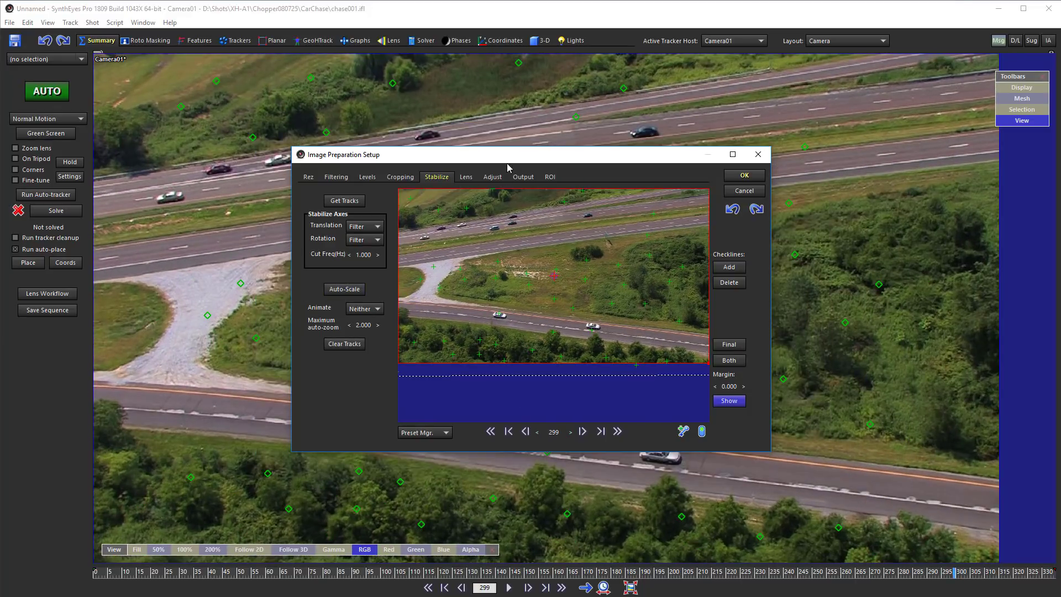
Step: Review the delta zoom and the scaled frames, and apply the image preparation settings, allowing the cached frames to be flushed
{"action": "left_click", "coordinate": [491, 177]}
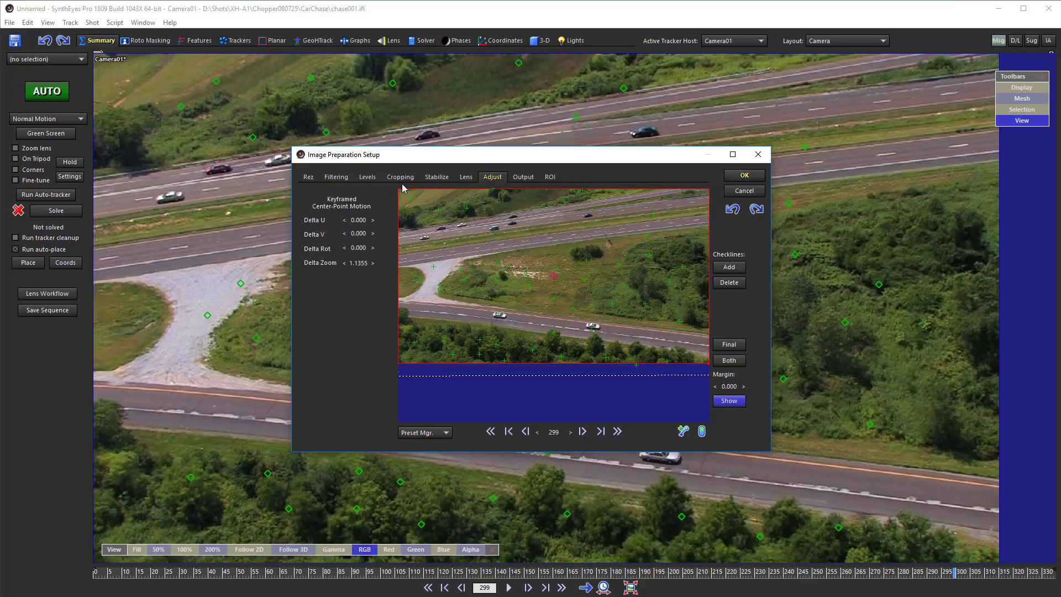
{"action": "left_click", "coordinate": [435, 178]}
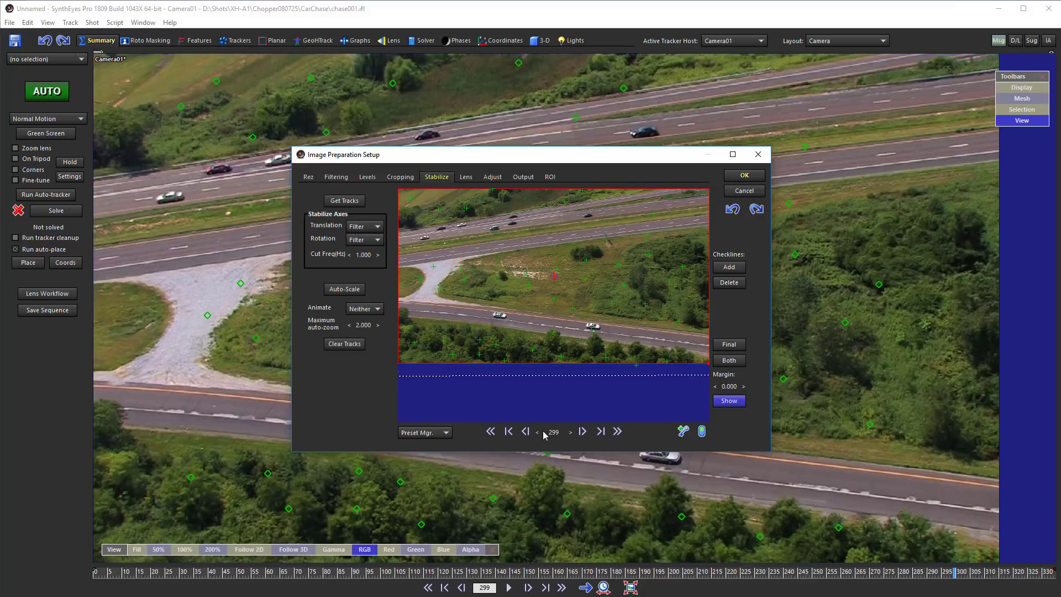
{"action": "left_click_drag", "start_coordinate": [552, 429], "coordinate": [595, 426]}
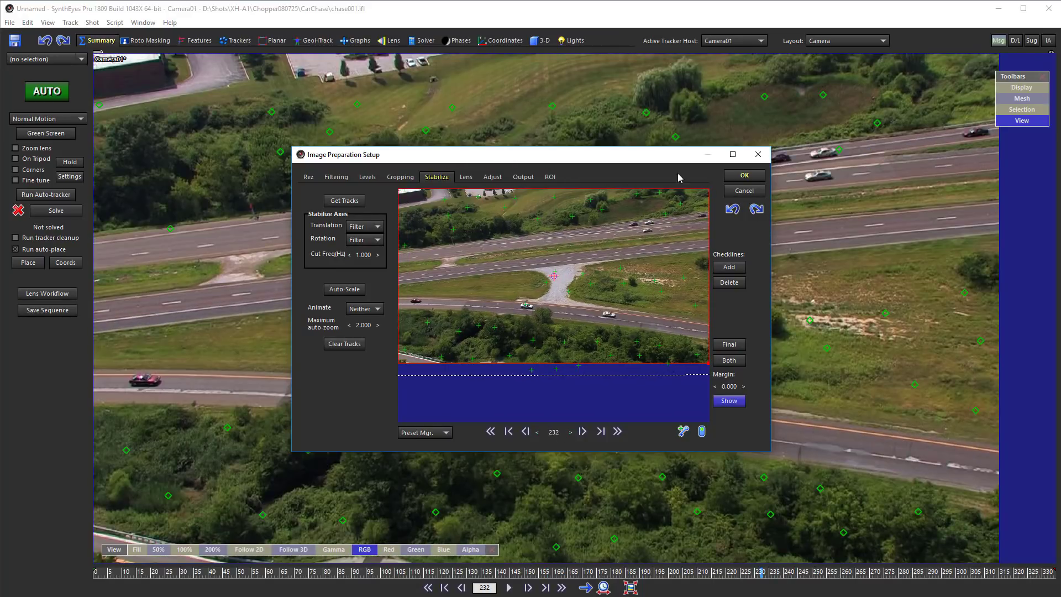
{"action": "left_click", "coordinate": [744, 175]}
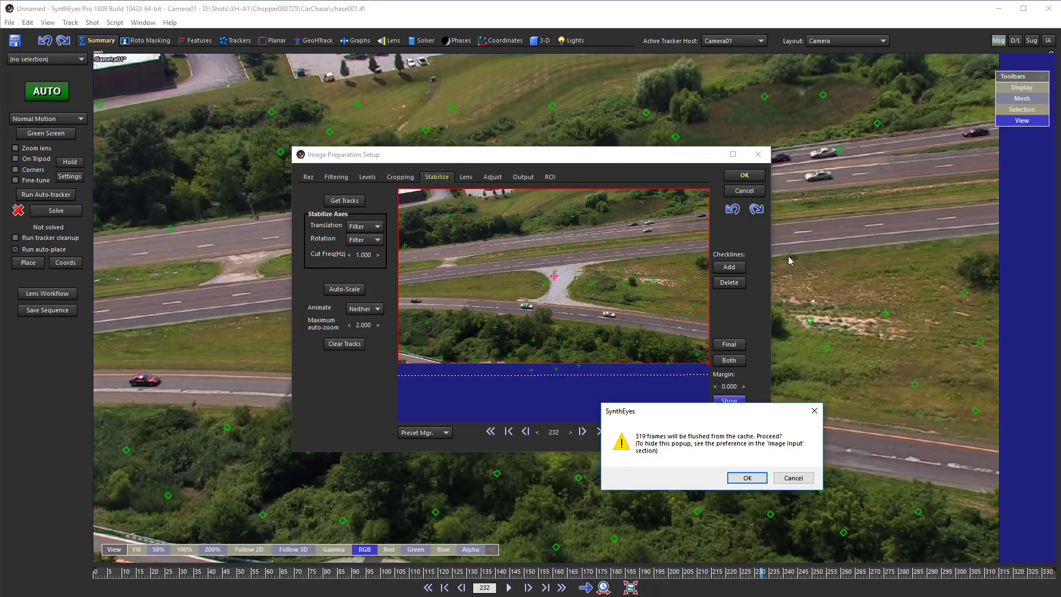
{"action": "left_click", "coordinate": [748, 479]}
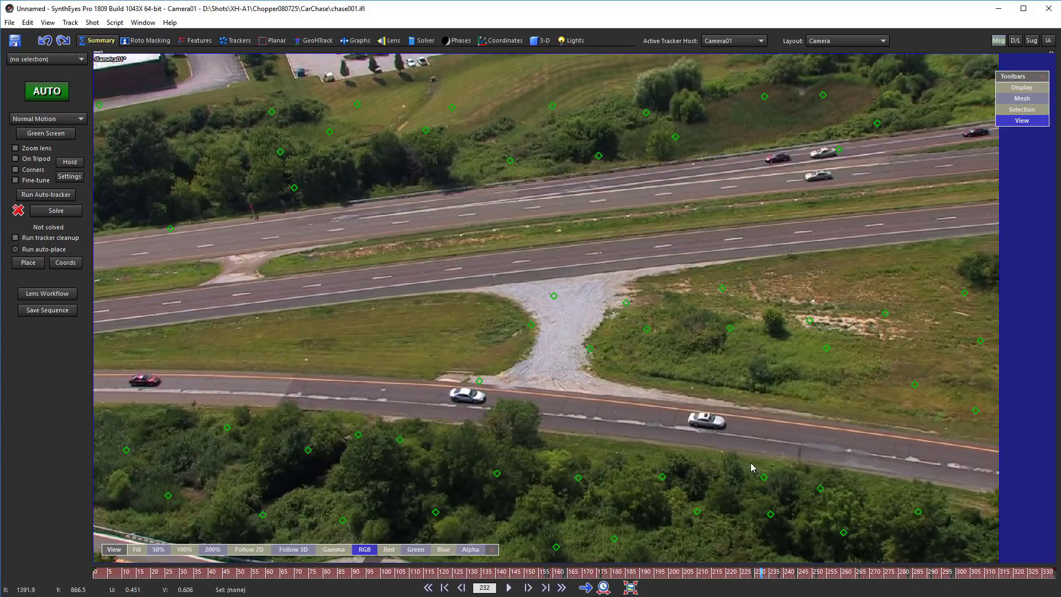
Step: Play the stabilized shot from the first frame and scrub through it to examine the tracker alignment
{"action": "left_click", "coordinate": [428, 588]}
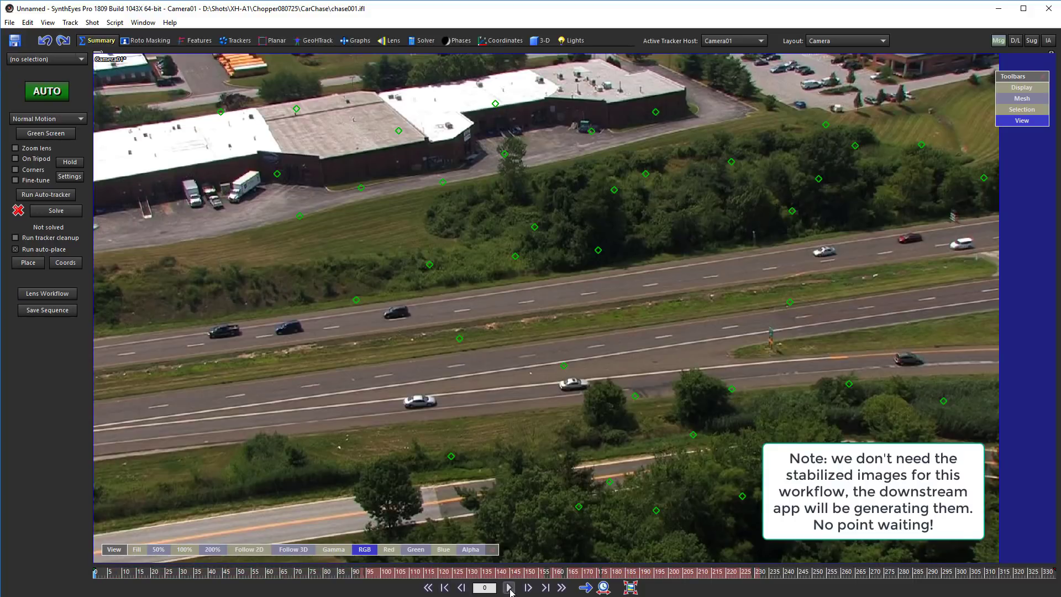
{"action": "left_click", "coordinate": [509, 588]}
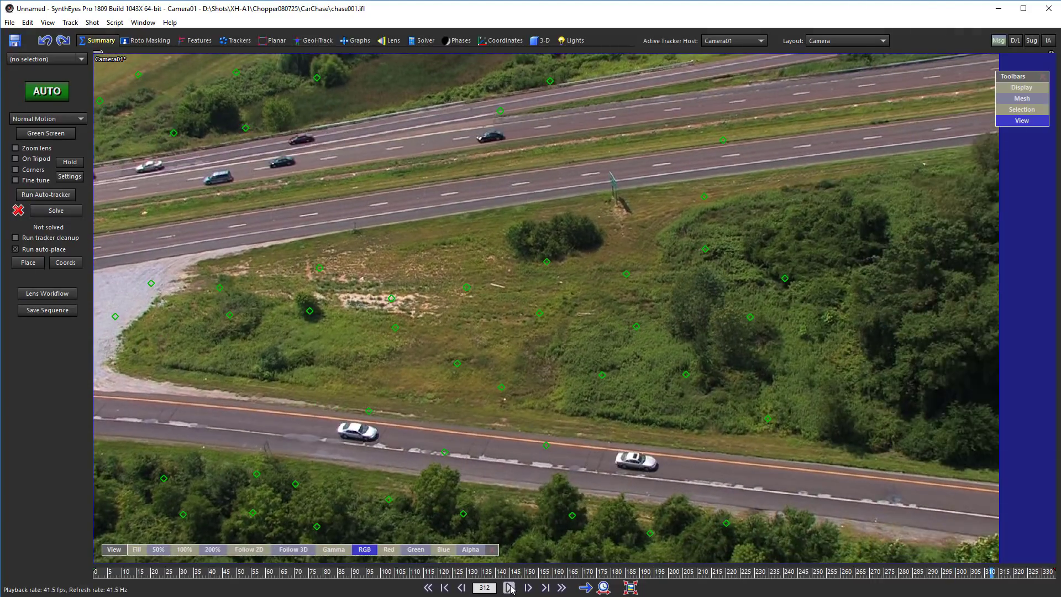
{"action": "left_click", "coordinate": [508, 588]}
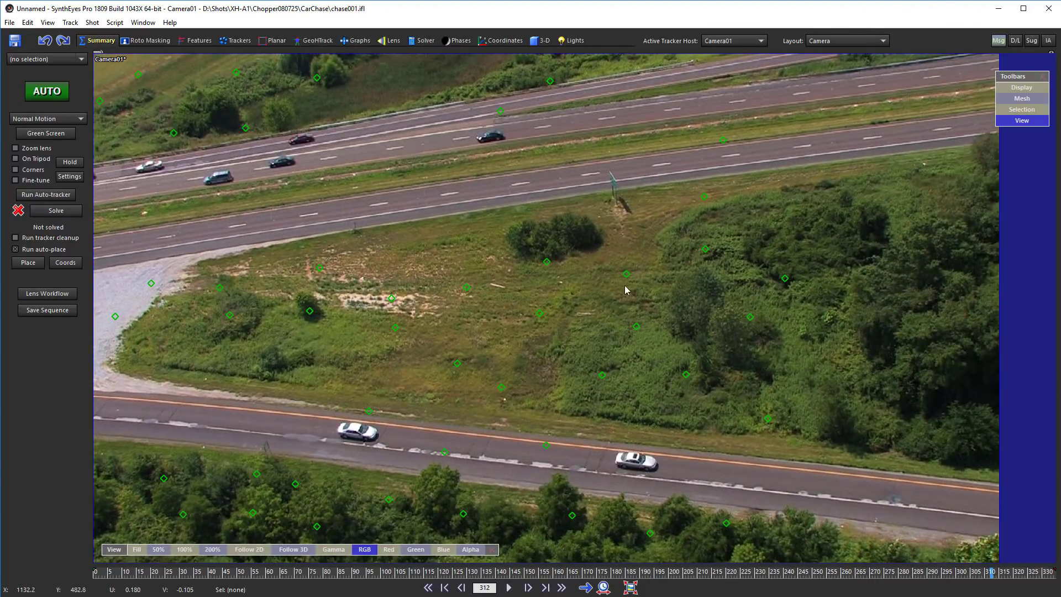
{"action": "left_click", "coordinate": [558, 572]}
{"action": "left_click_drag", "start_coordinate": [557, 569], "coordinate": [839, 567]}
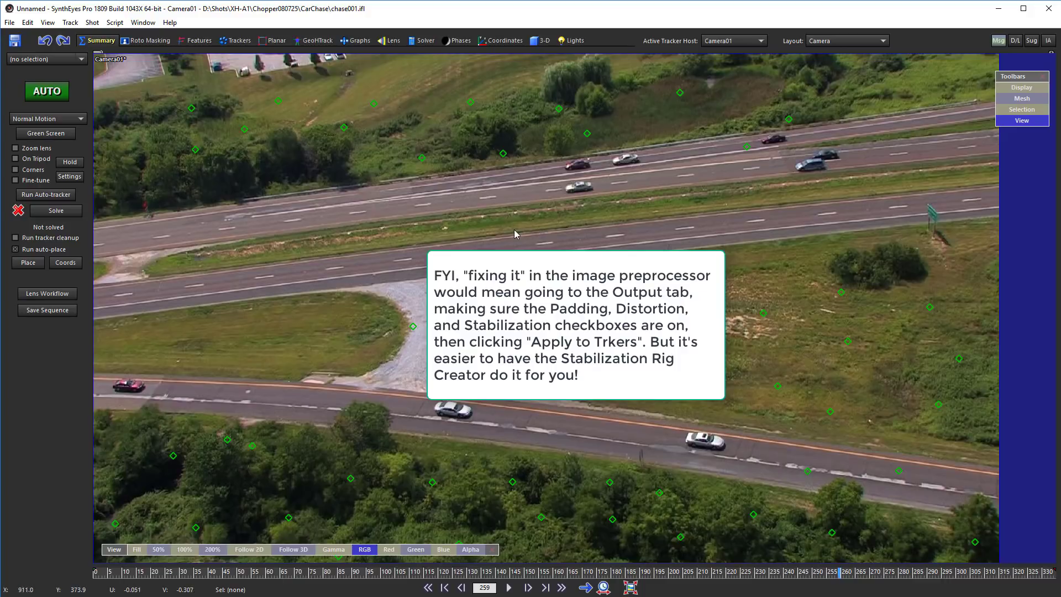
Step: Run the Stabilization Rig Creator script with the Simple plane option toggled, declining to copy the seed FOV to the image preprocessor
{"action": "left_click", "coordinate": [114, 23]}
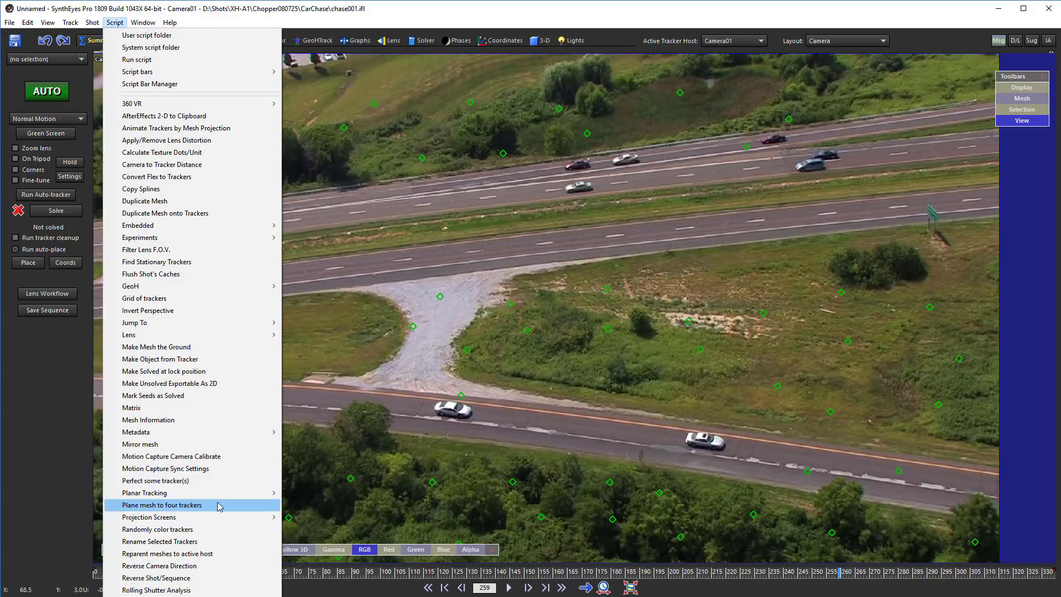
{"action": "mouse_move", "coordinate": [225, 517]}
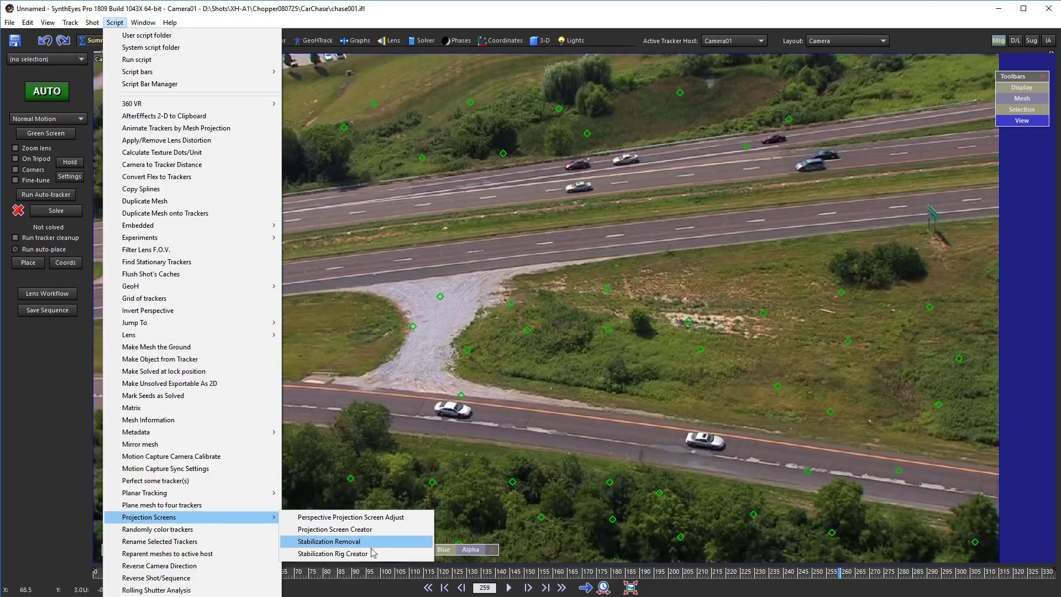
{"action": "left_click", "coordinate": [353, 554]}
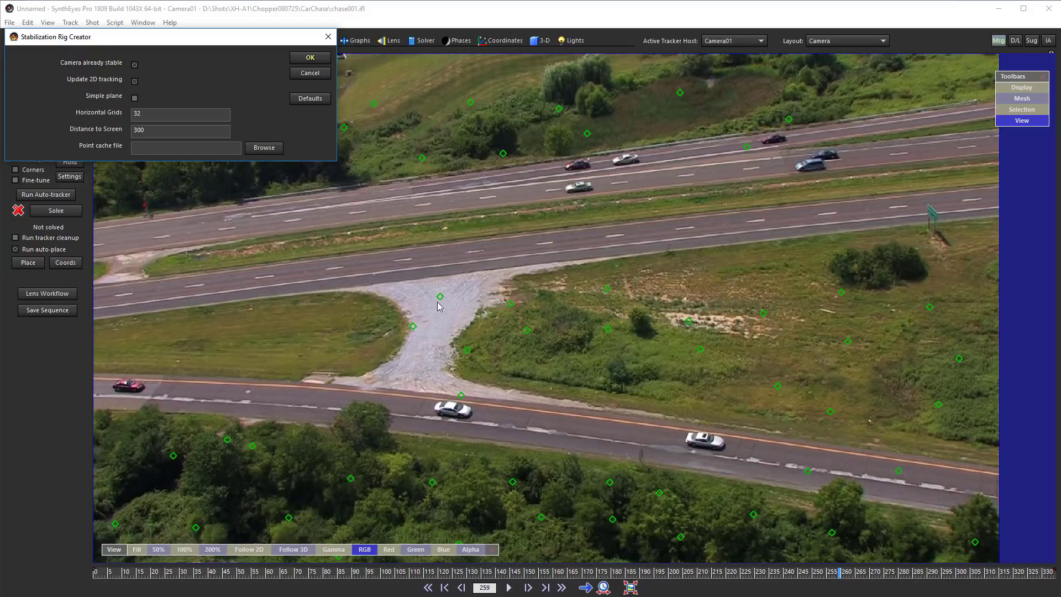
{"action": "left_click", "coordinate": [134, 99]}
{"action": "left_click", "coordinate": [310, 58]}
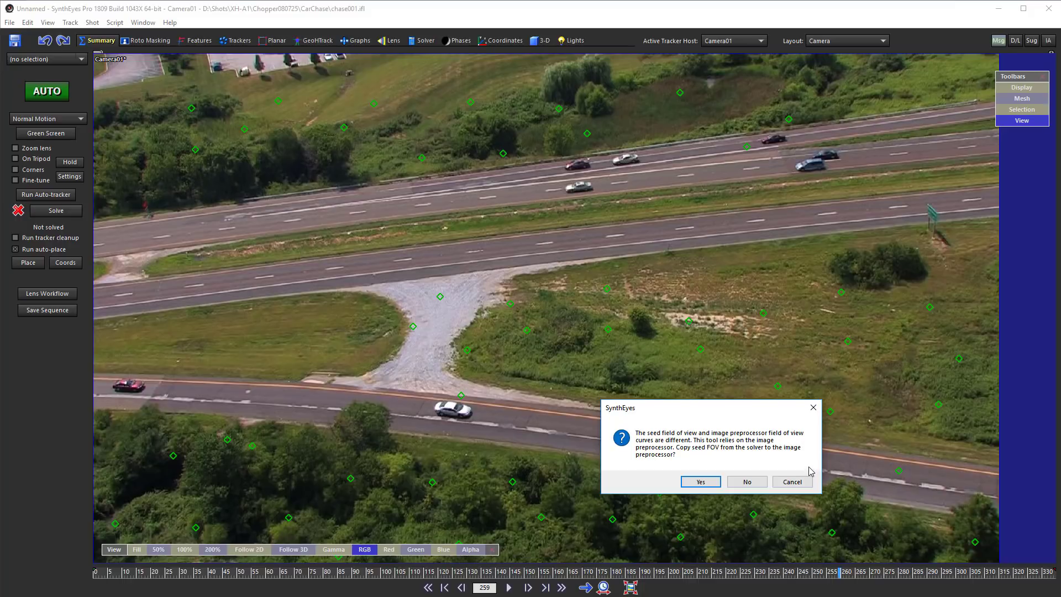
{"action": "left_click", "coordinate": [746, 482]}
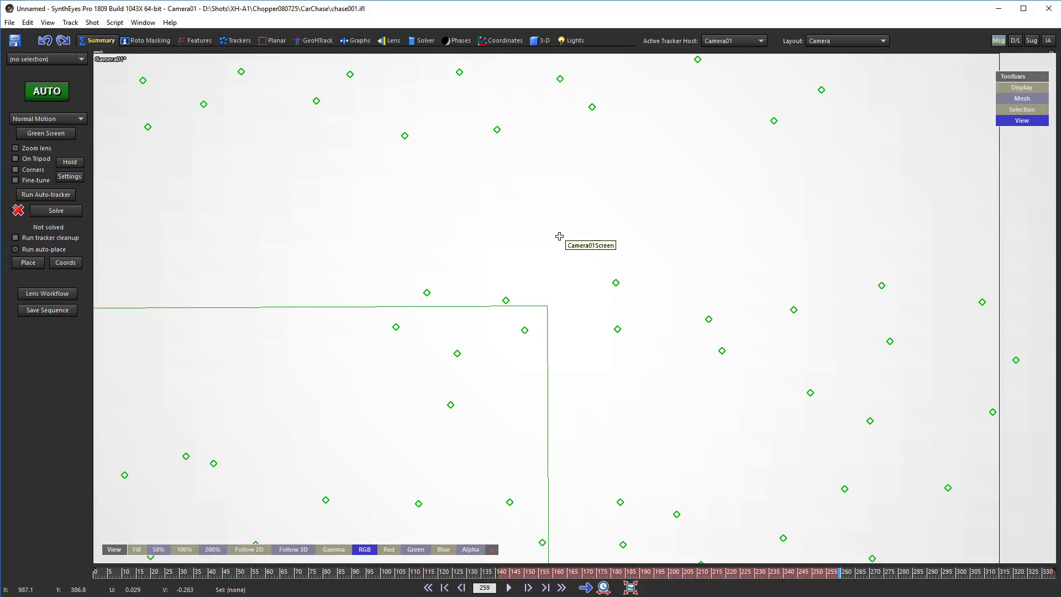
Step: Examine the rig's screen mesh over the shot and turn off Show Image in the GeoHTrack perspective view
{"action": "left_click", "coordinate": [229, 576]}
{"action": "left_click_drag", "start_coordinate": [228, 573], "coordinate": [118, 594]}
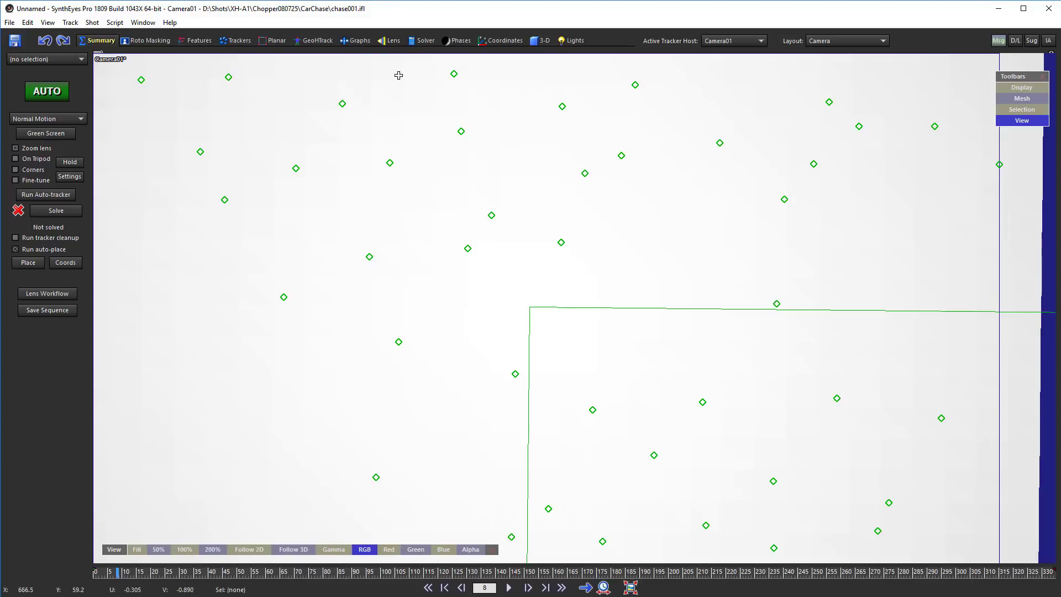
{"action": "left_click", "coordinate": [313, 43]}
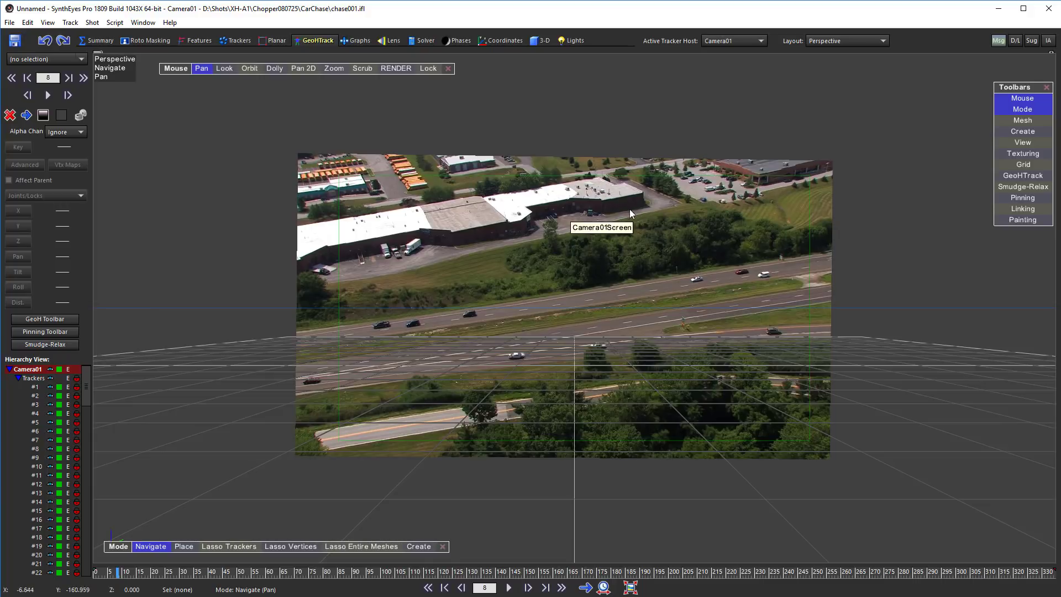
{"action": "right_click", "coordinate": [618, 116]}
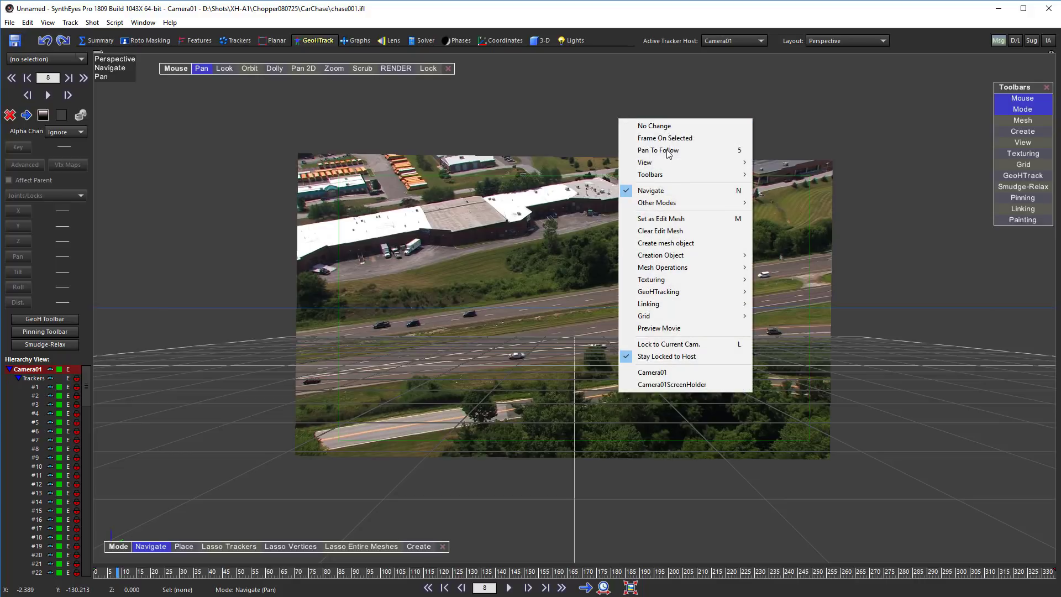
{"action": "mouse_move", "coordinate": [684, 166]}
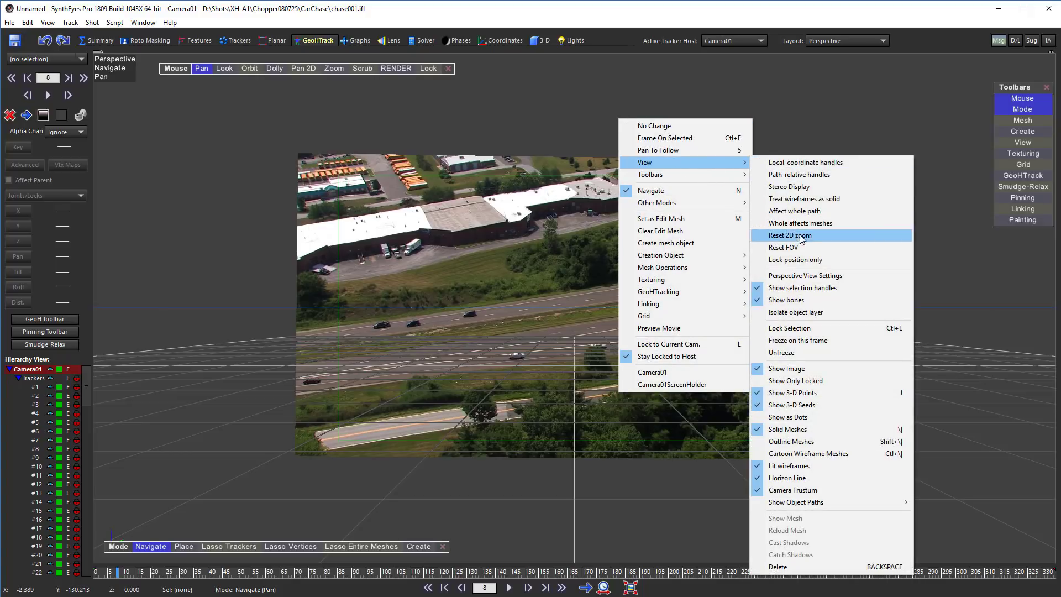
{"action": "left_click", "coordinate": [825, 366]}
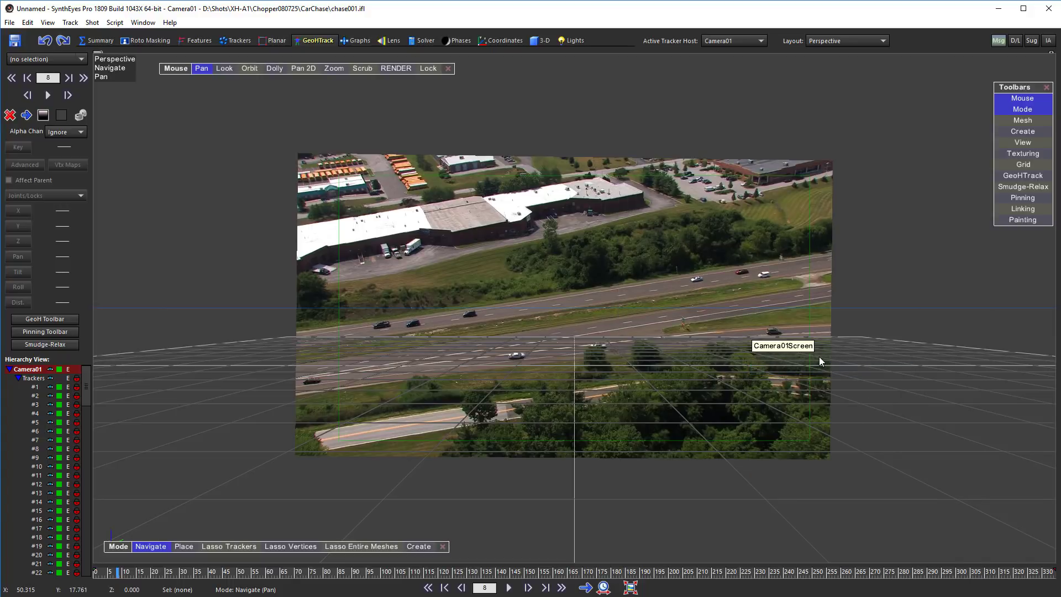
Step: Lock the perspective view to Camera01 and scrub to frame 73 to check the trackers against the projected footage
{"action": "left_click", "coordinate": [432, 70]}
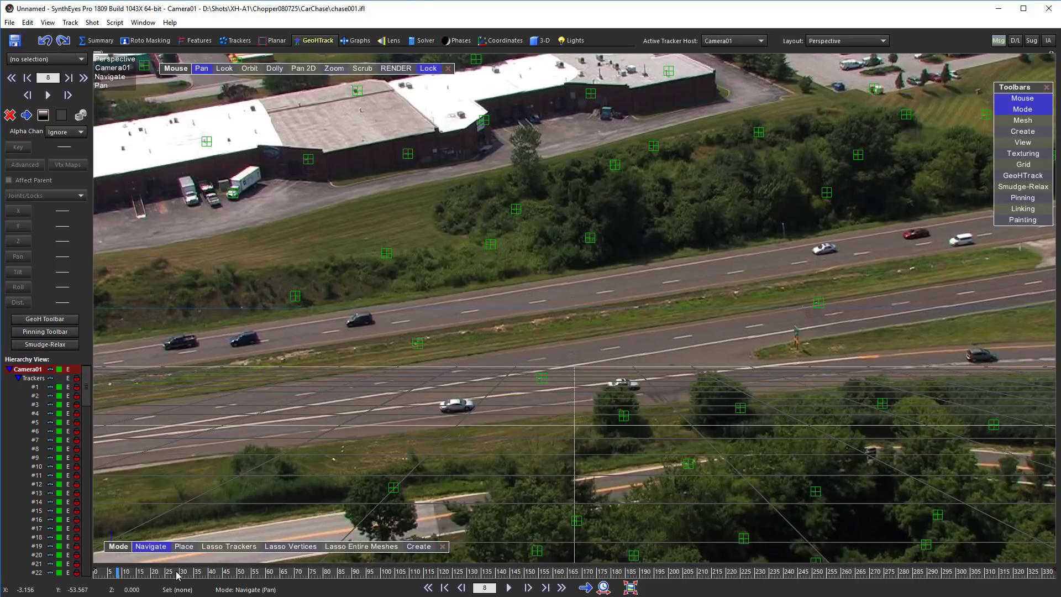
{"action": "left_click_drag", "start_coordinate": [165, 573], "coordinate": [305, 578]}
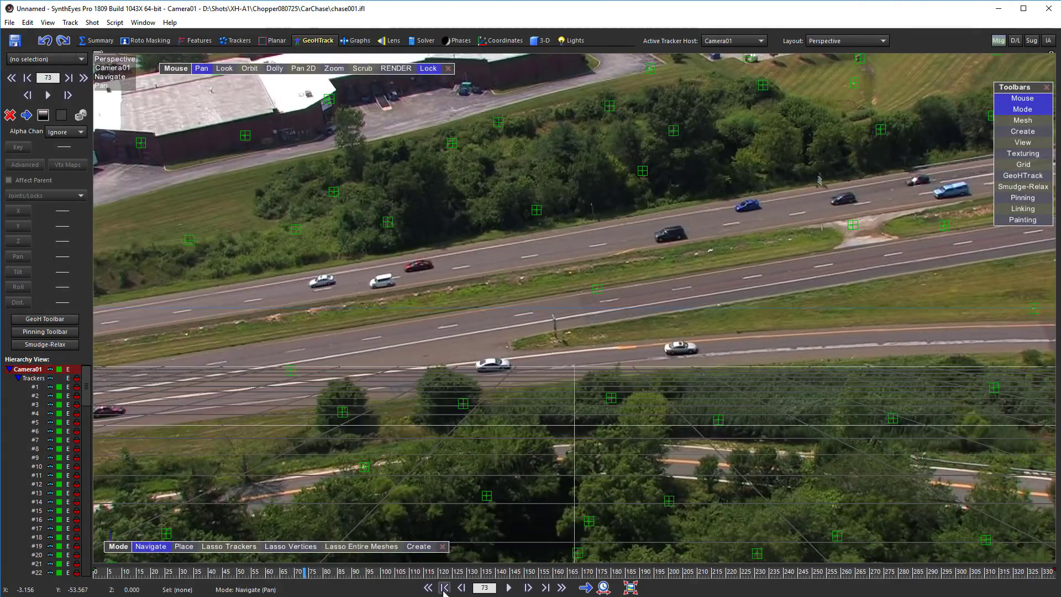
Step: Play the shot in the locked perspective view and scrub back to frame 128 to check the tracker alignment
{"action": "left_click", "coordinate": [511, 588]}
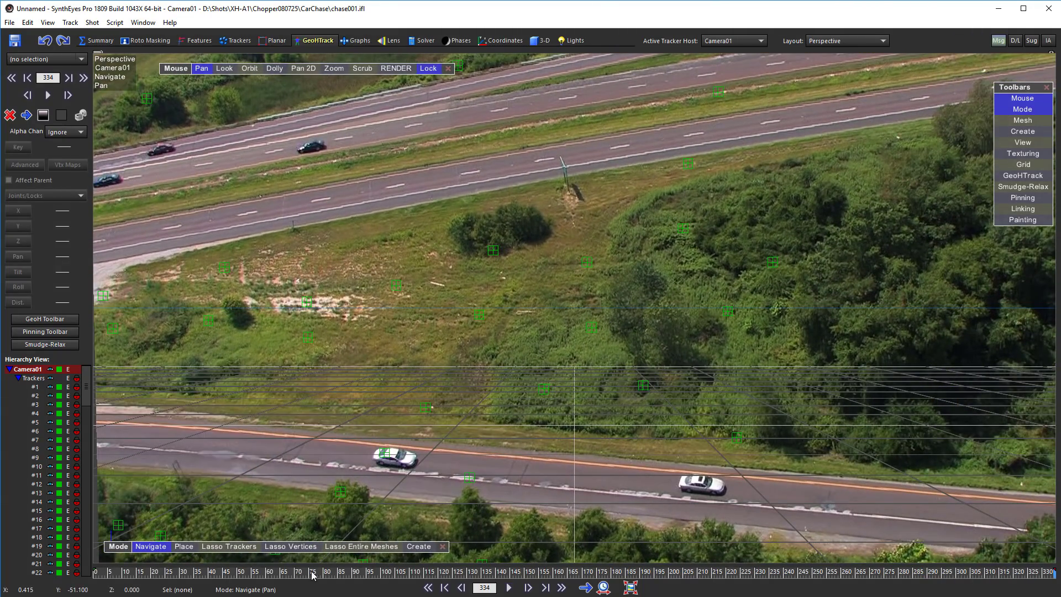
{"action": "mouse_move", "coordinate": [313, 572]}
{"action": "left_mouse_down"}
{"action": "mouse_move", "coordinate": [154, 573]}
{"action": "mouse_move", "coordinate": [1056, 572]}
{"action": "mouse_move", "coordinate": [463, 573]}
{"action": "left_mouse_up"}
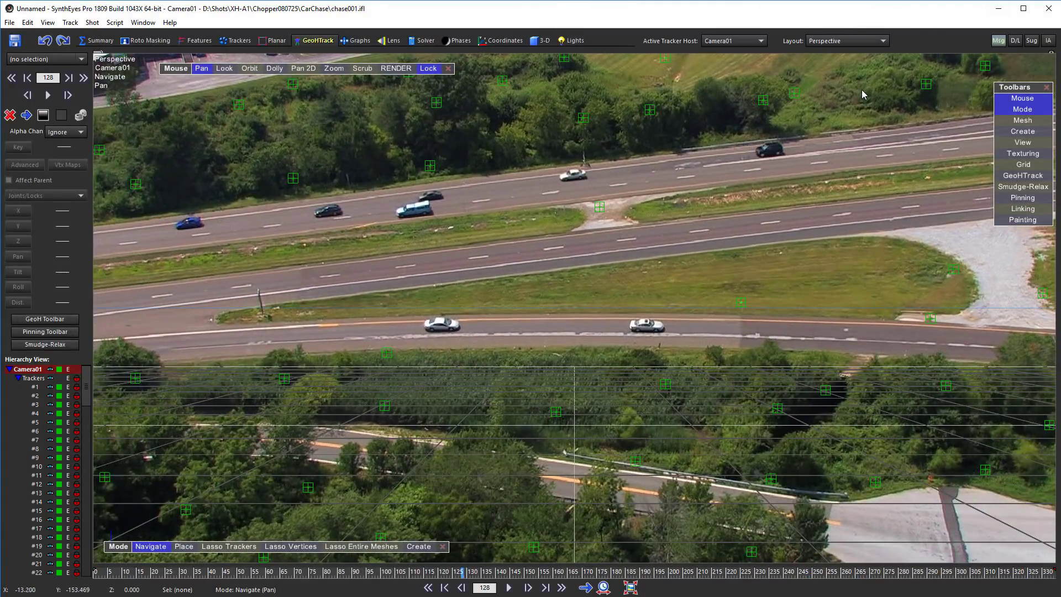
Step: Show the scene in the Quad Perspective layout, and scrub and play the shot to examine the rig screen's motion
{"action": "left_click", "coordinate": [851, 44]}
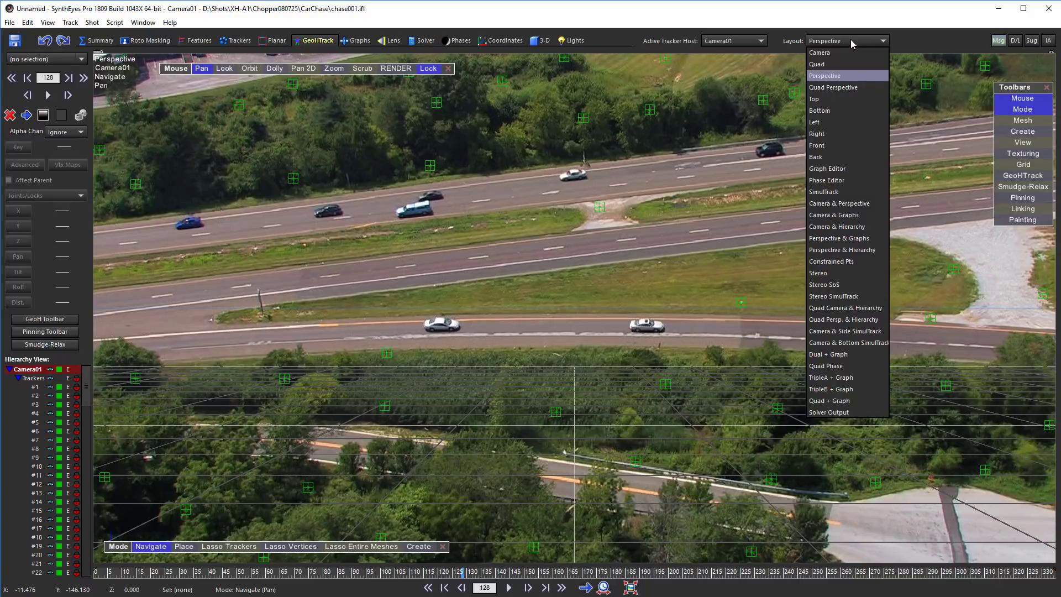
{"action": "left_click", "coordinate": [849, 67]}
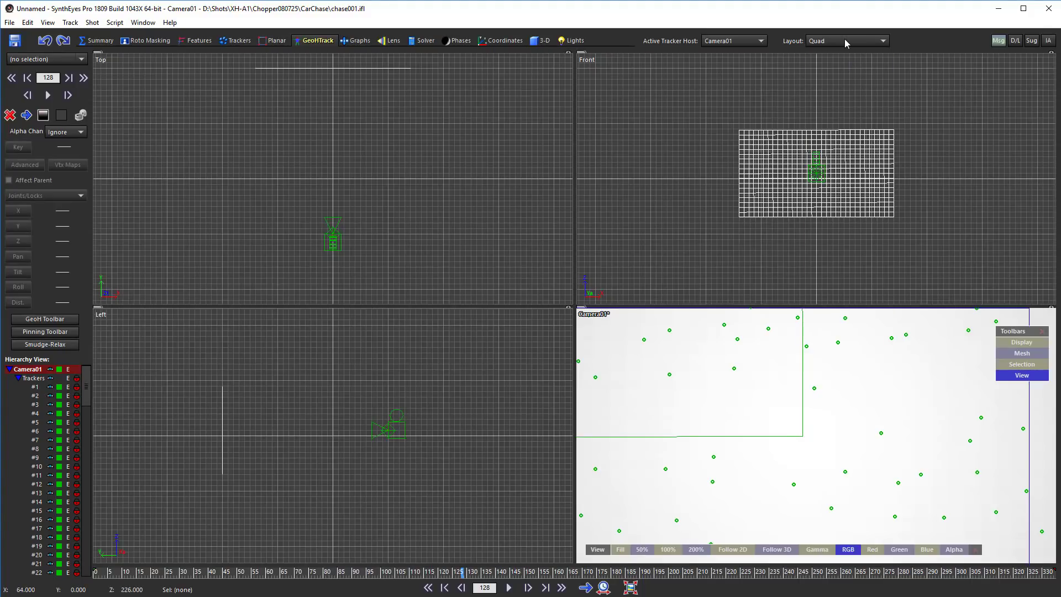
{"action": "left_click", "coordinate": [844, 40]}
{"action": "left_click", "coordinate": [841, 87]}
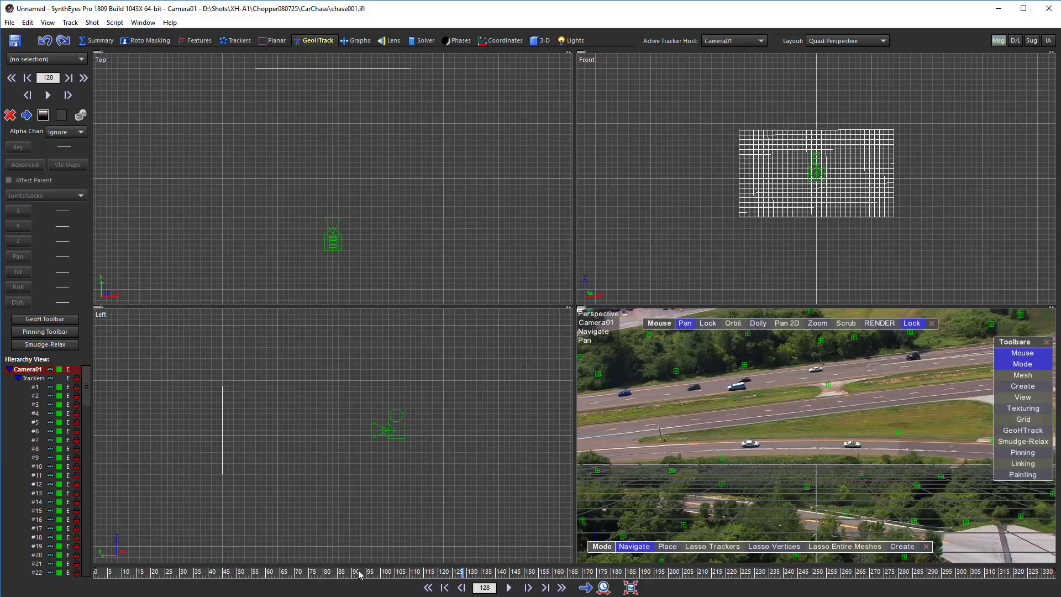
{"action": "left_click_drag", "start_coordinate": [358, 572], "coordinate": [443, 575]}
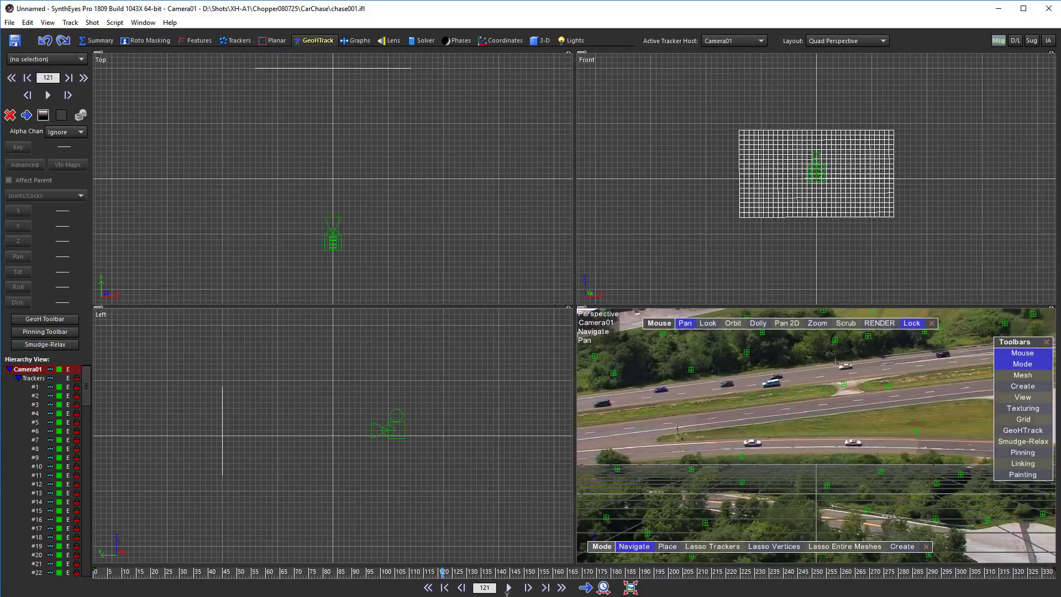
{"action": "left_click", "coordinate": [508, 587]}
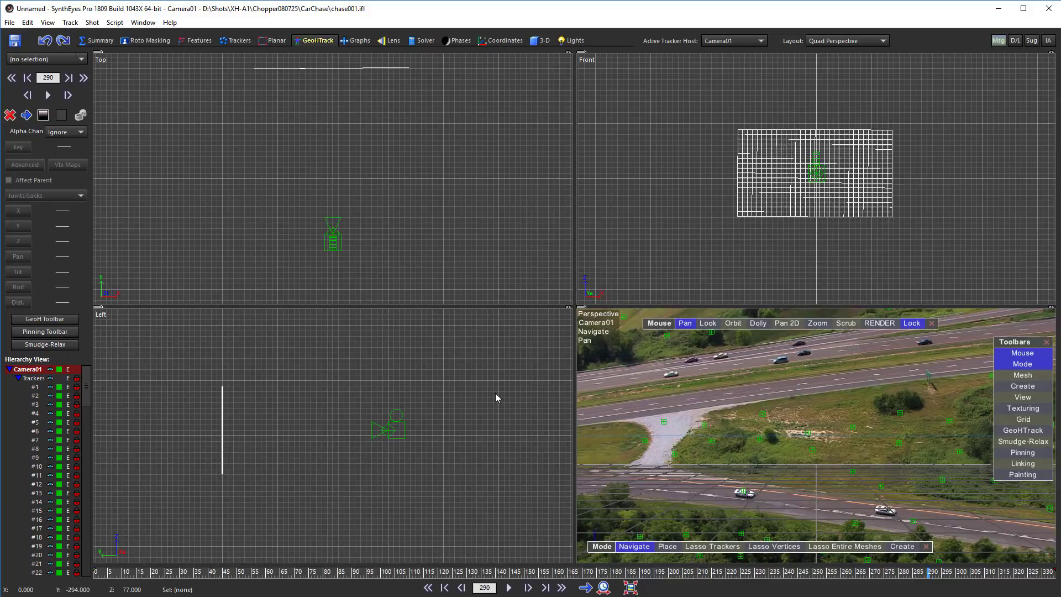
Step: Export the scene as AfterEffects Javascript under the file name ccae, with the New project - Run now action for CC 2018
{"action": "left_click", "coordinate": [9, 23]}
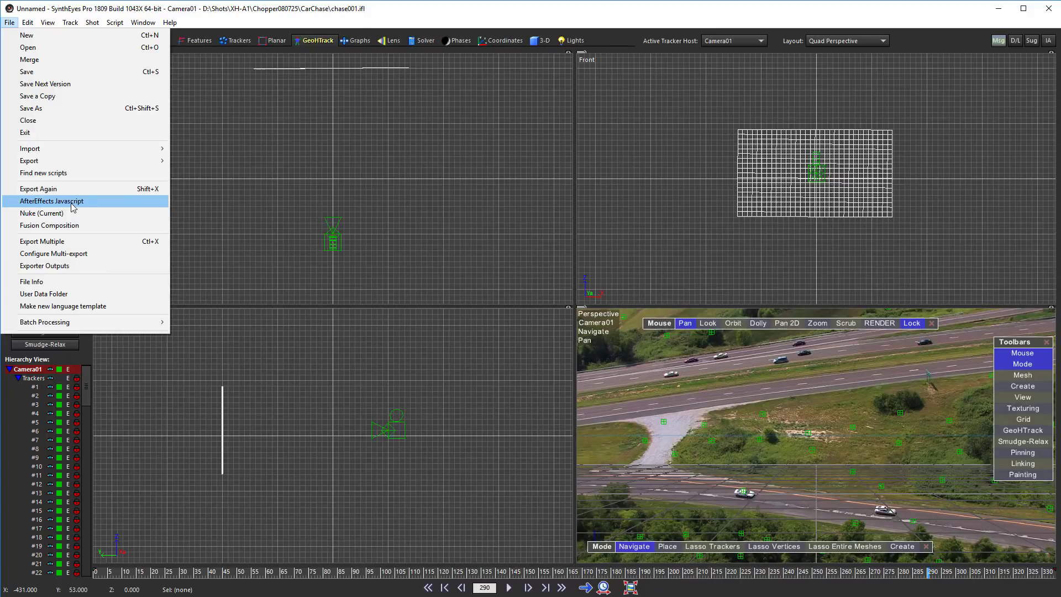
{"action": "left_click", "coordinate": [94, 202]}
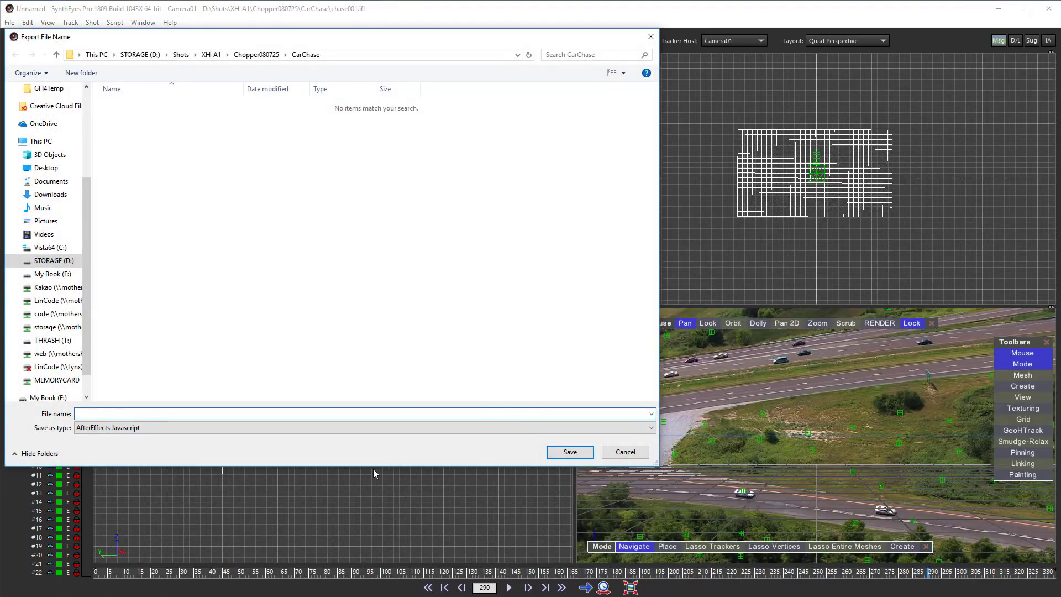
{"action": "type", "text": "ccae"}
{"action": "left_click", "coordinate": [556, 454]}
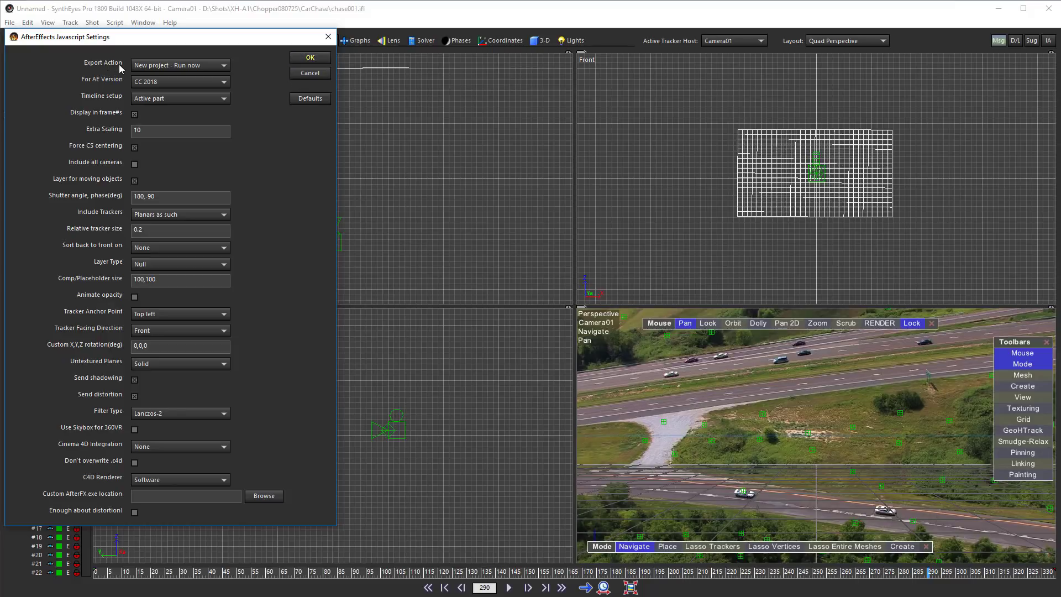
{"action": "left_click", "coordinate": [310, 58]}
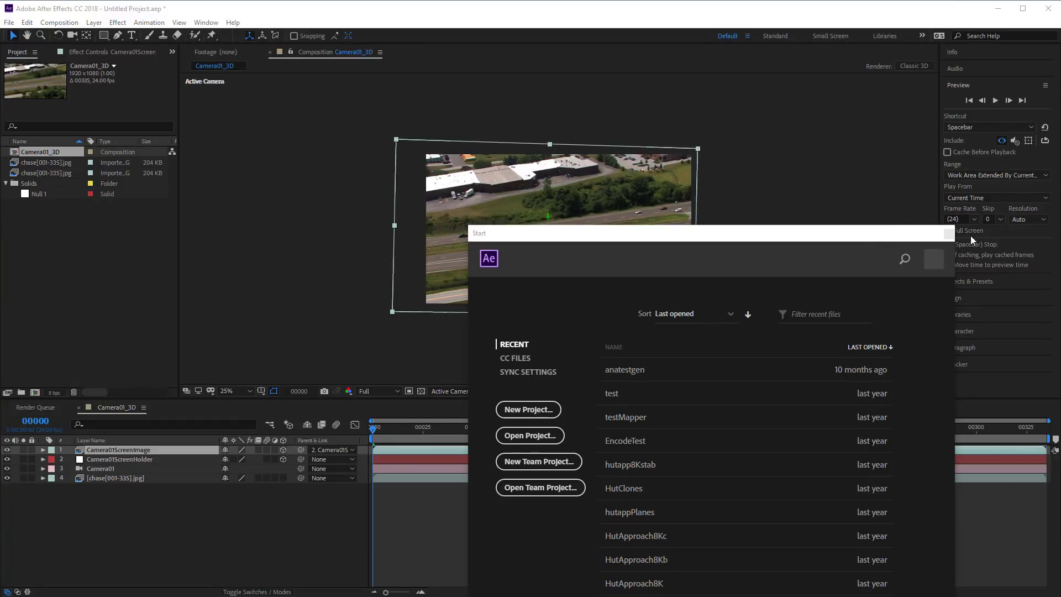
Step: In After Effects, dismiss the Start window, then scrub and preview the Camera01_3D composition to check the stabilized footage
{"action": "left_click", "coordinate": [948, 234]}
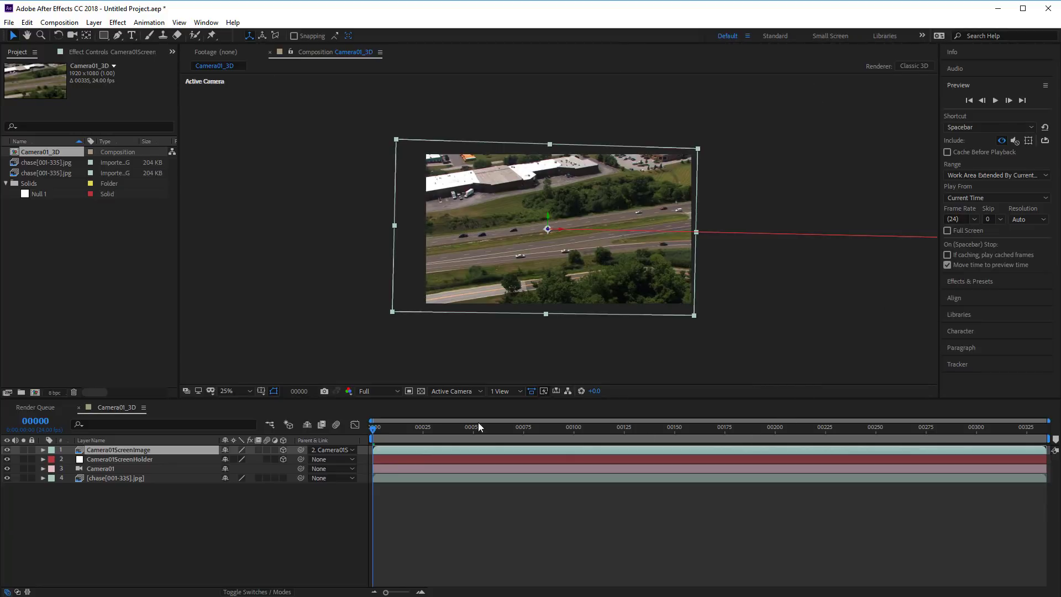
{"action": "left_click_drag", "start_coordinate": [388, 429], "coordinate": [1045, 478]}
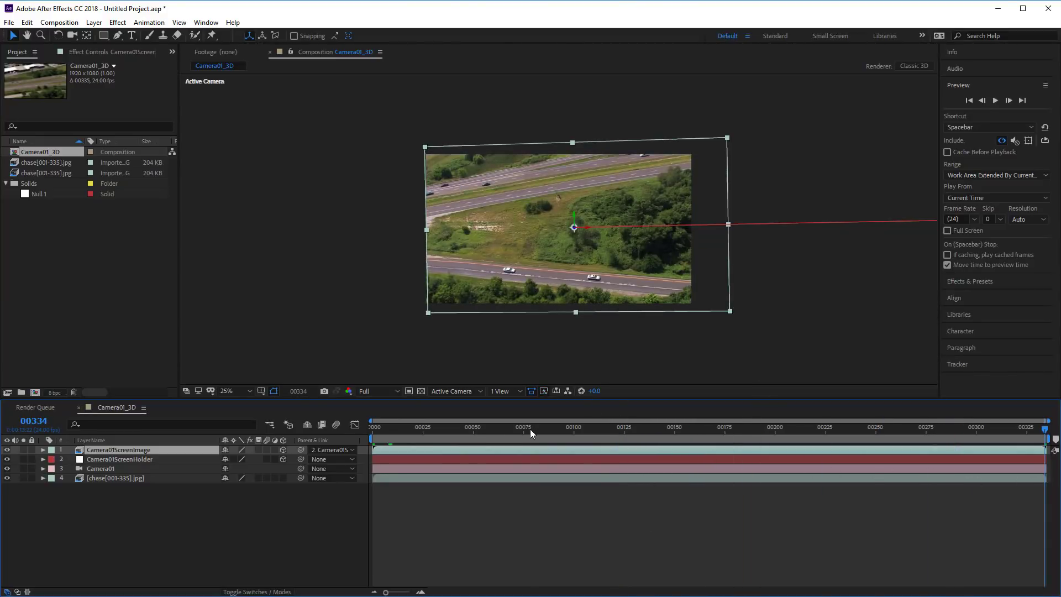
{"action": "left_click_drag", "start_coordinate": [530, 429], "coordinate": [390, 433]}
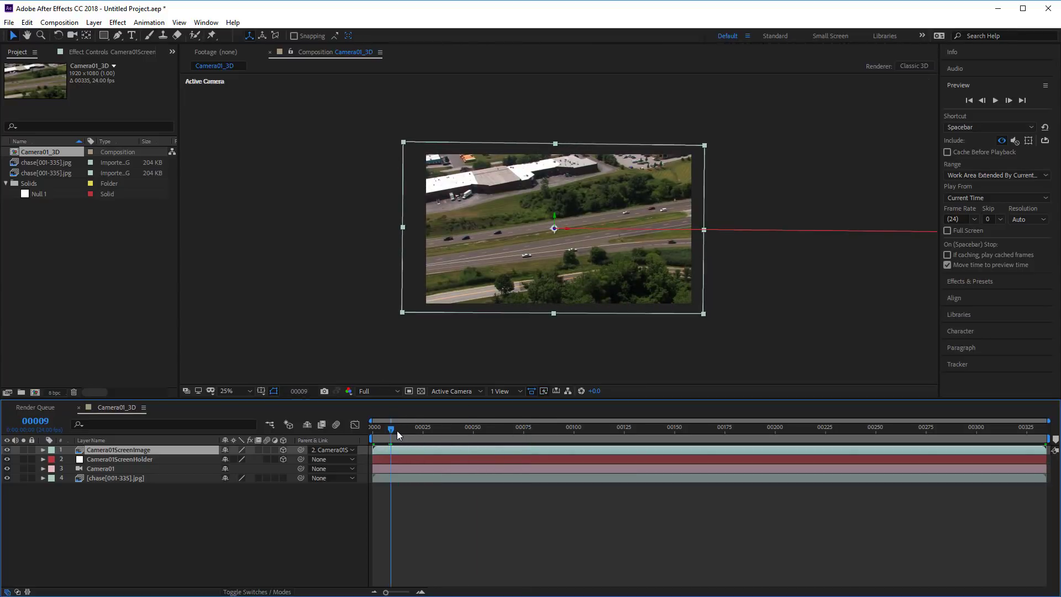
{"action": "left_click_drag", "start_coordinate": [397, 430], "coordinate": [822, 458]}
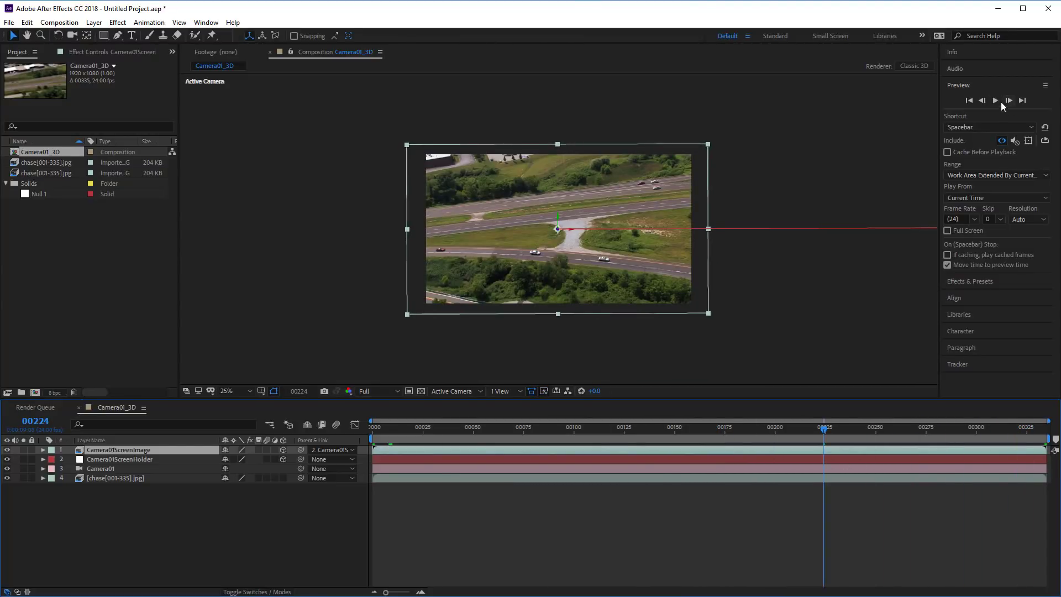
{"action": "left_click", "coordinate": [996, 101]}
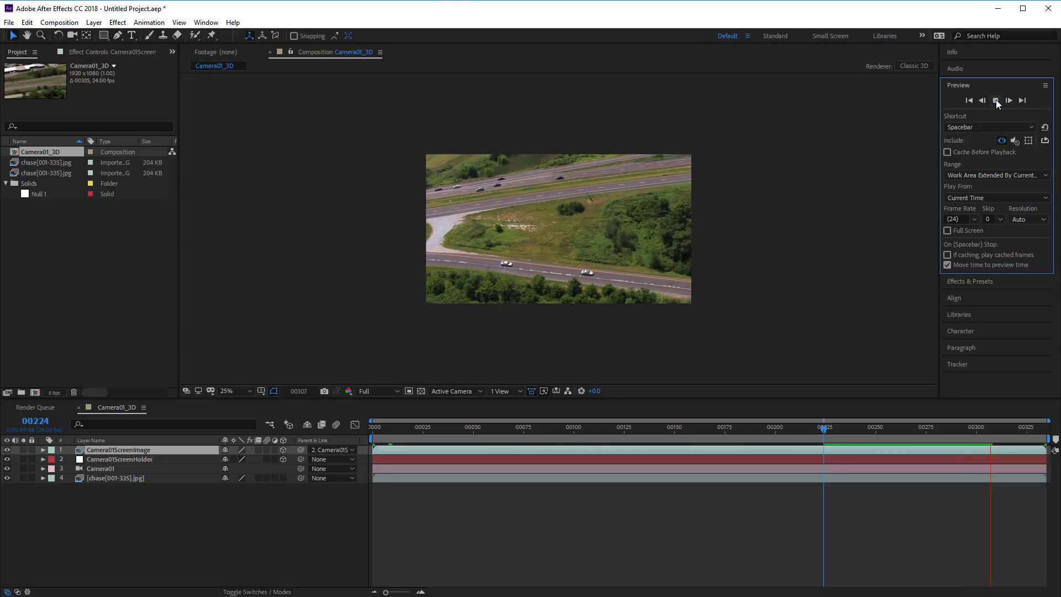
{"action": "left_click", "coordinate": [996, 100]}
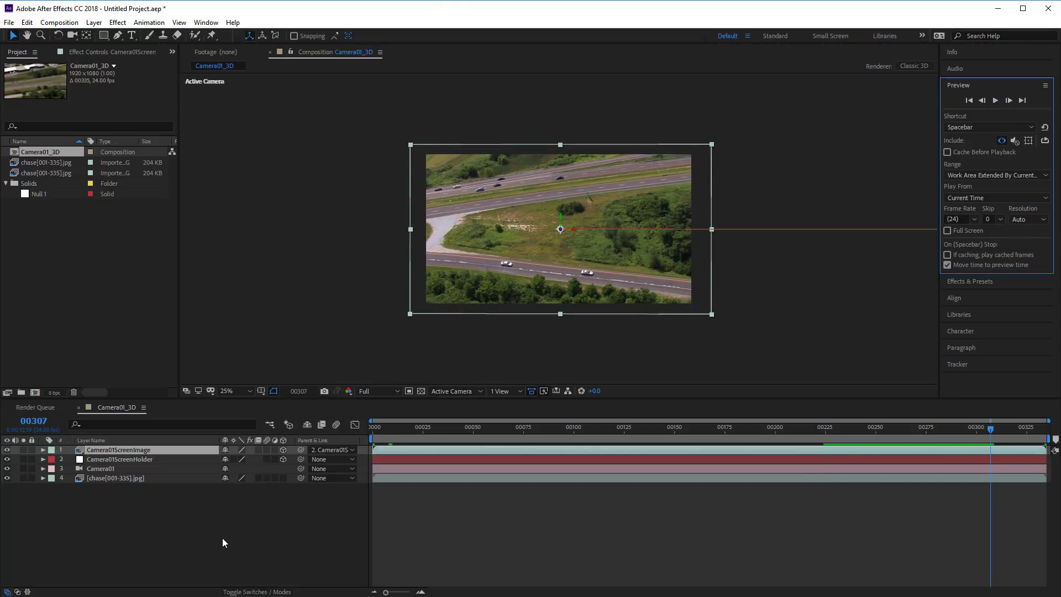
Step: Show the composition in 4 Views and scrub through it to examine how the screen image layer moves relative to the camera
{"action": "left_click", "coordinate": [505, 391]}
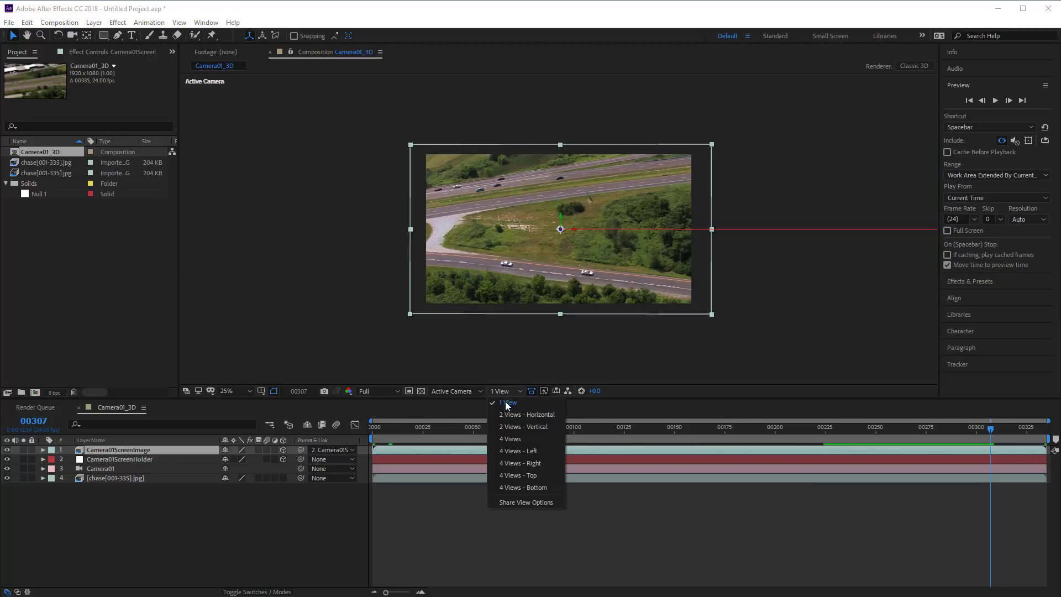
{"action": "left_click", "coordinate": [512, 442]}
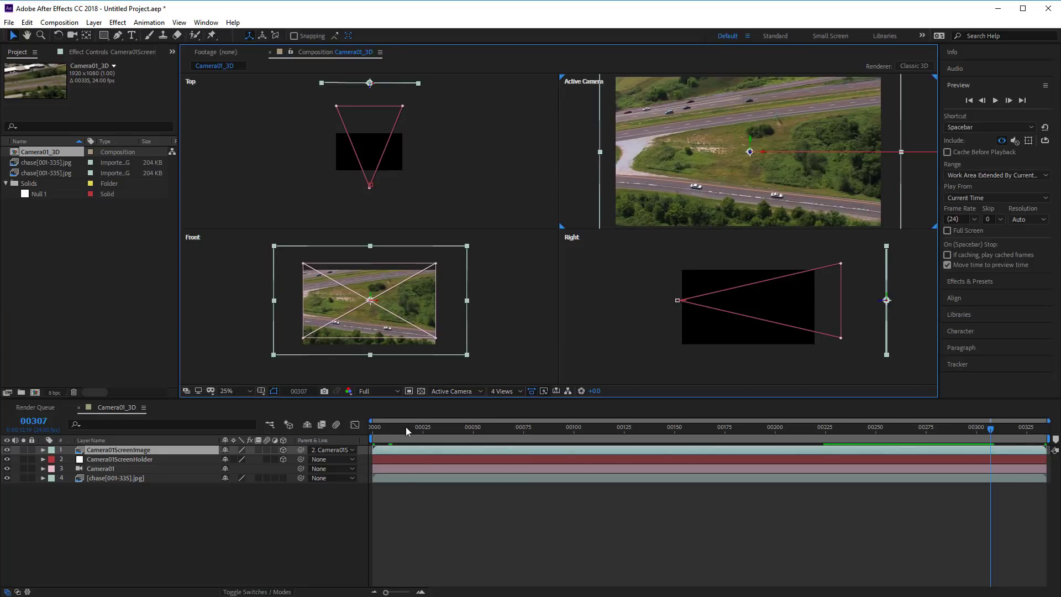
{"action": "left_click_drag", "start_coordinate": [406, 427], "coordinate": [1047, 463]}
{"action": "left_click_drag", "start_coordinate": [922, 462], "coordinate": [351, 443]}
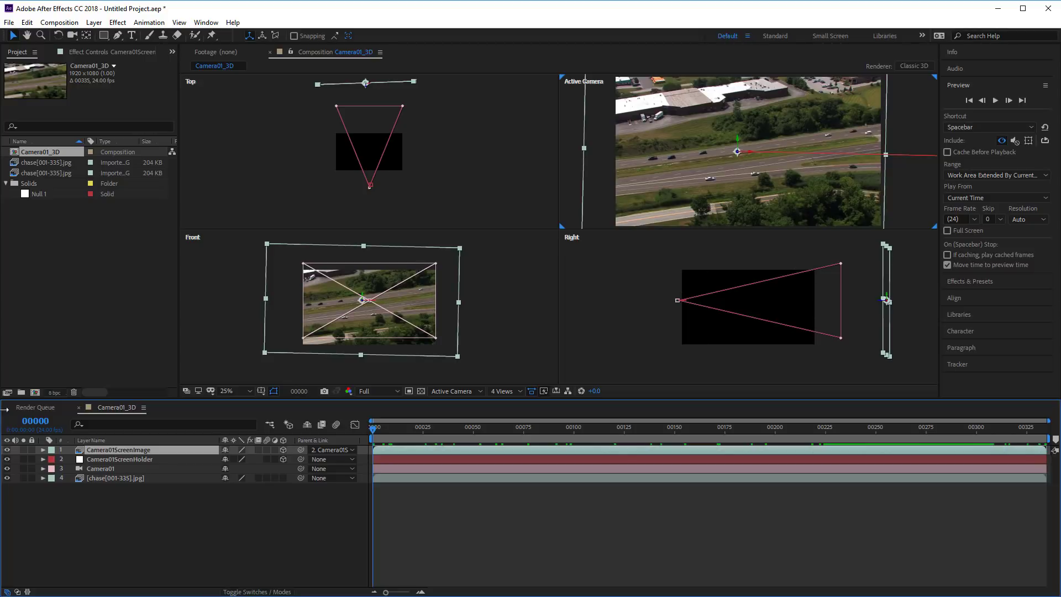
Step: Hide the chase[001-335].jpg background layer and scrub through the composition to check the stabilized image alone
{"action": "left_click", "coordinate": [7, 478]}
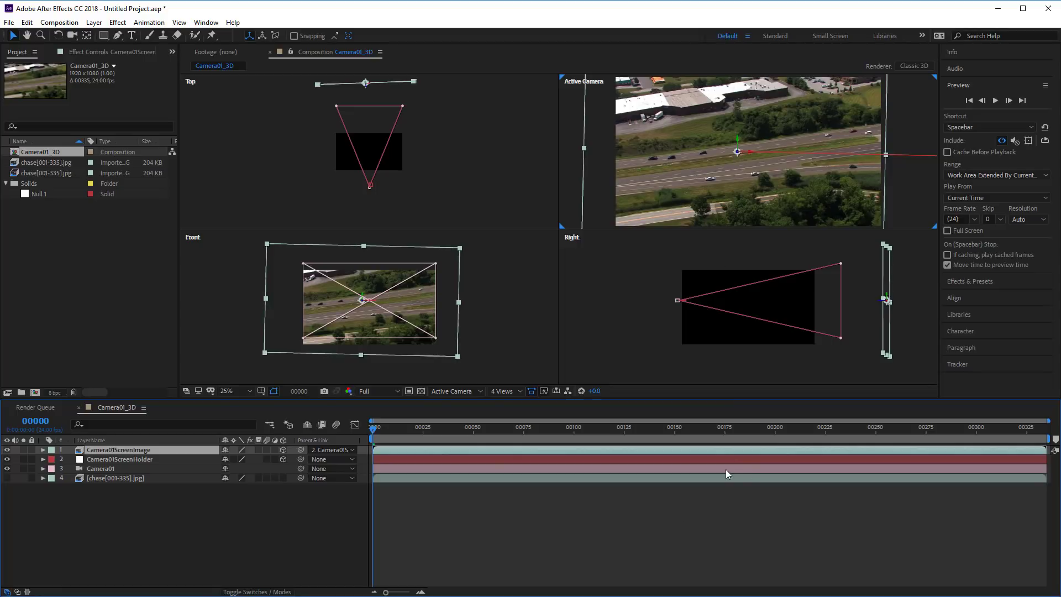
{"action": "left_click_drag", "start_coordinate": [454, 428], "coordinate": [923, 426]}
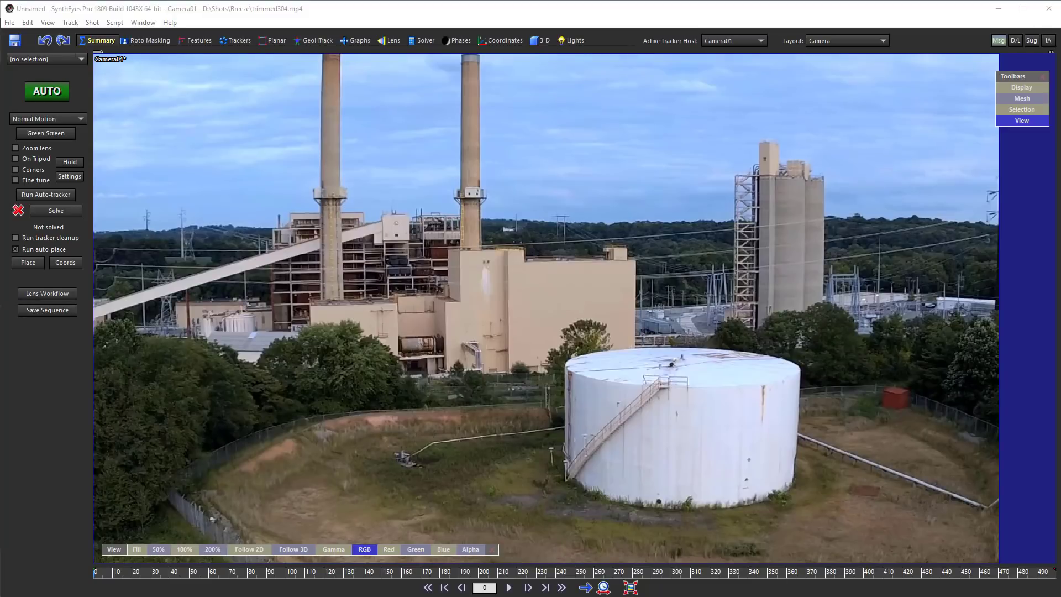
Step: In SynthEyes, play the trimmed304.mp4 power plant shot to examine its camera motion
{"action": "left_click", "coordinate": [508, 587]}
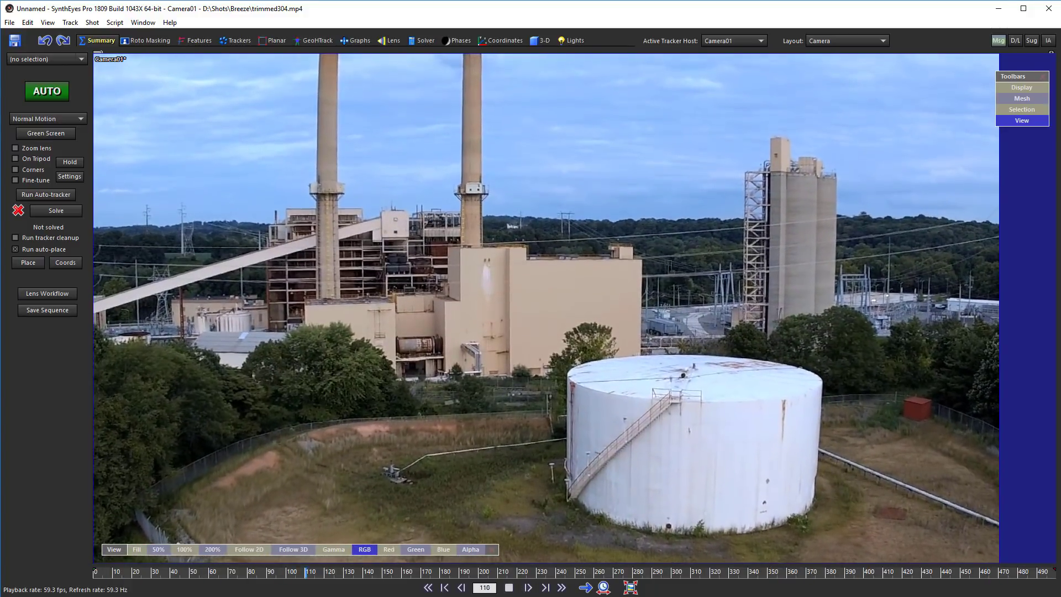
{"action": "left_click", "coordinate": [509, 588]}
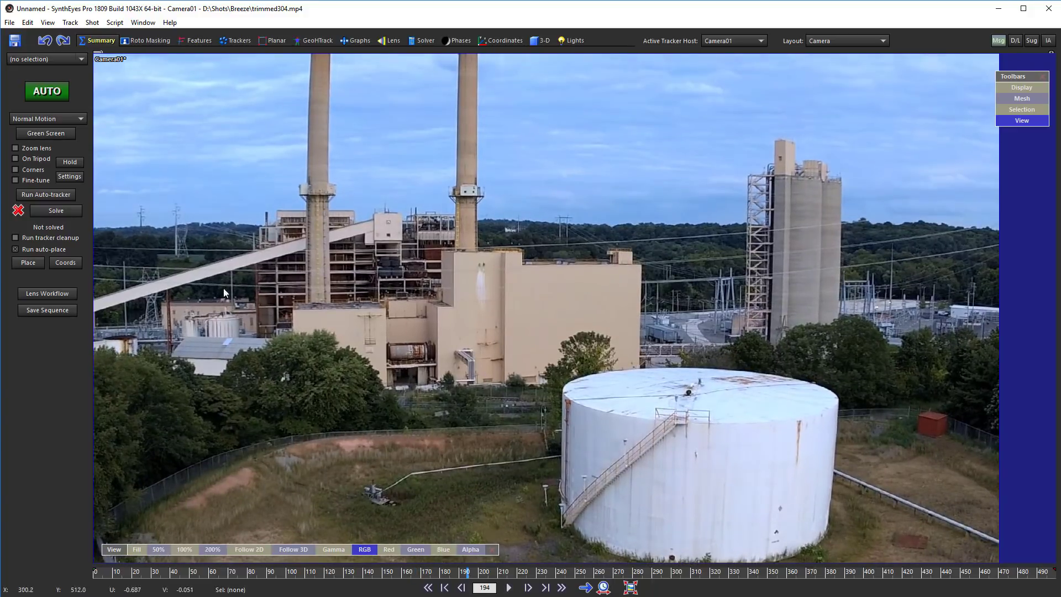
Step: Run the auto-tracker on the power plant shot and delete the stray tracker in the sky
{"action": "left_click", "coordinate": [43, 195]}
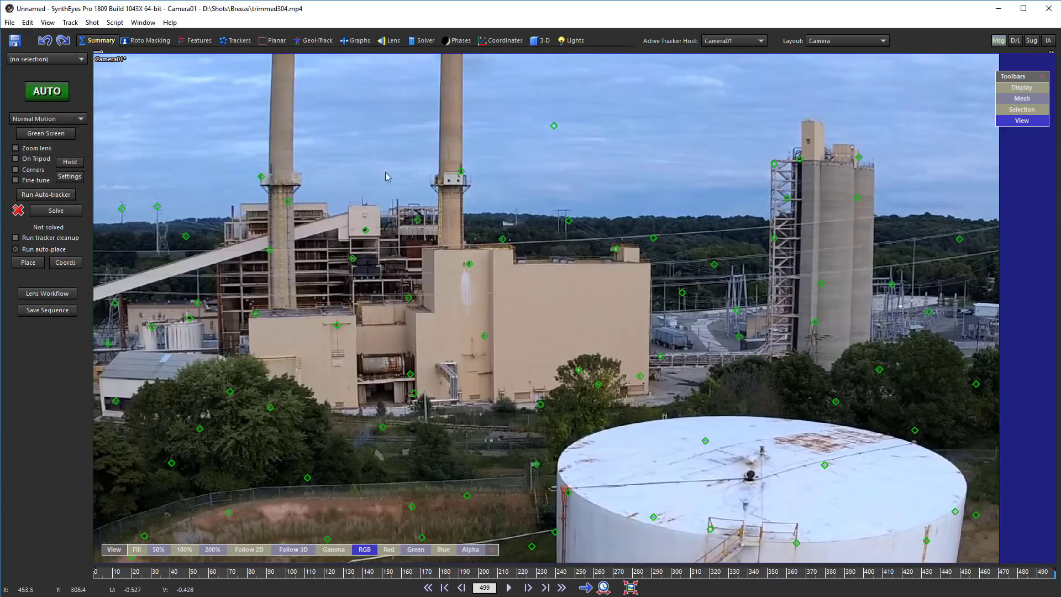
{"action": "left_click", "coordinate": [554, 125]}
{"action": "key", "text": "Delete"}
Step: Solve the camera with lens distortion calculation turned on and accept the solve
{"action": "left_click", "coordinate": [425, 41]}
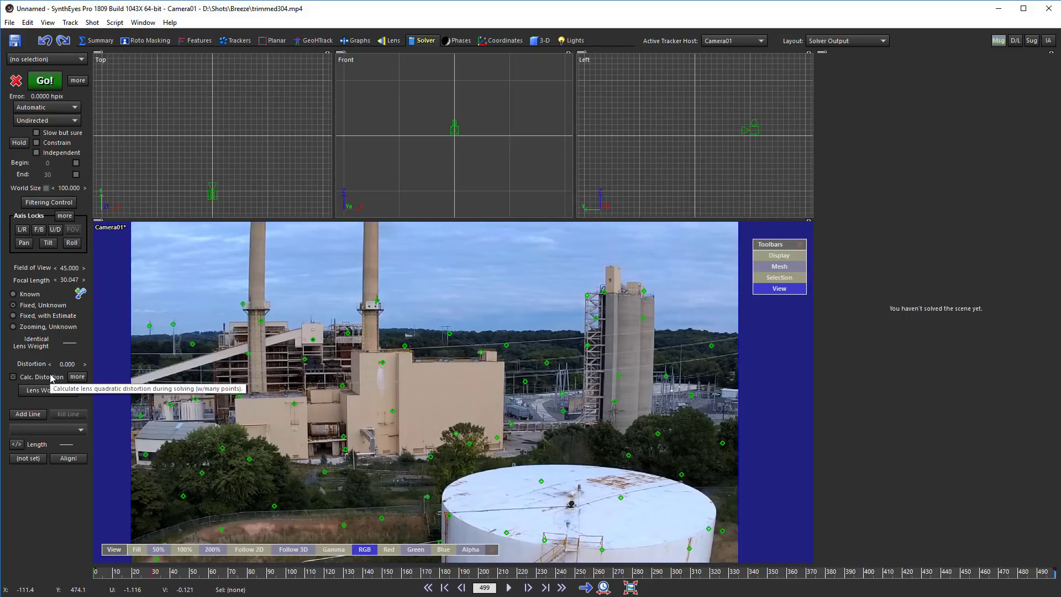
{"action": "left_click", "coordinate": [44, 80]}
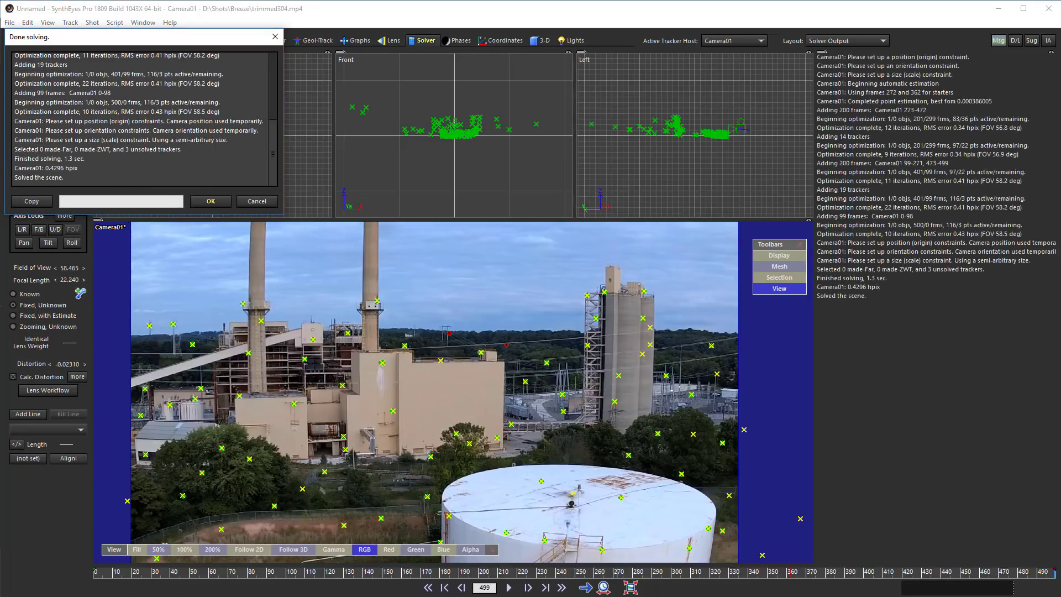
{"action": "left_click", "coordinate": [211, 201]}
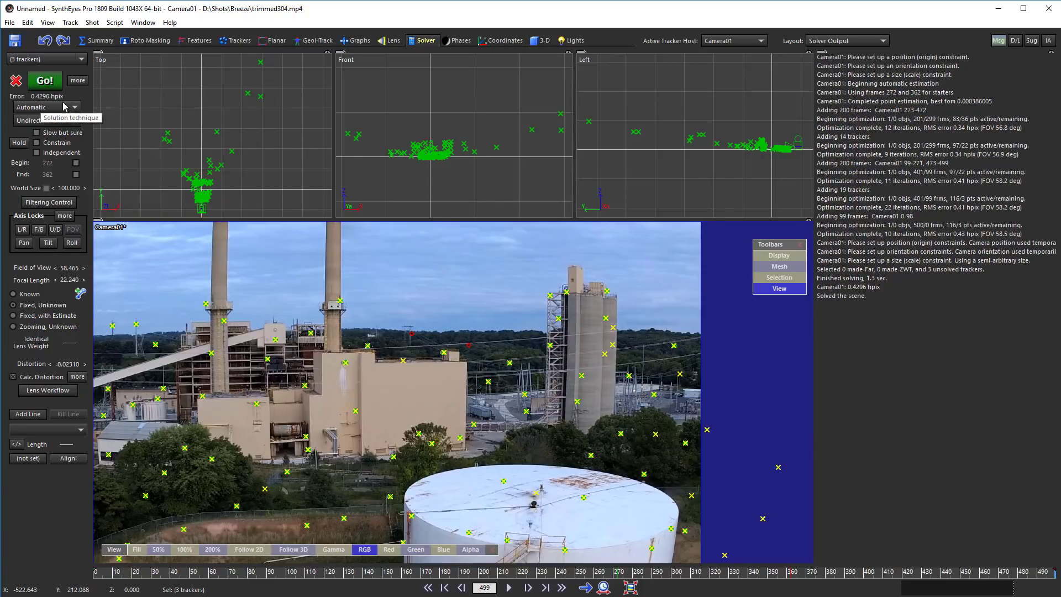
Step: Turn on cubic and quartic distortion calculation in the Advanced Lens Controls
{"action": "left_click", "coordinate": [77, 377]}
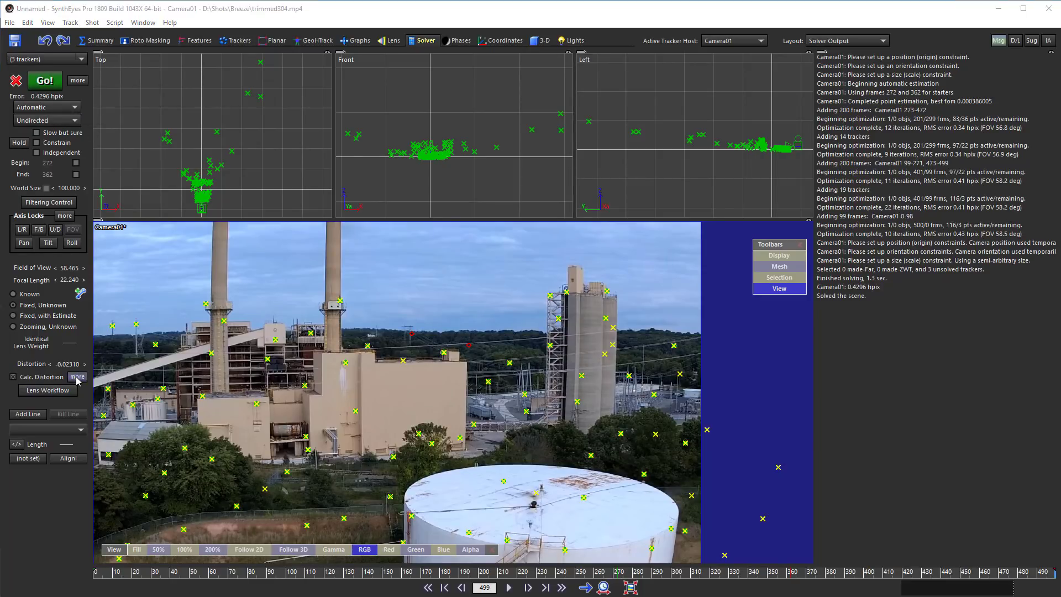
{"action": "left_click", "coordinate": [708, 377]}
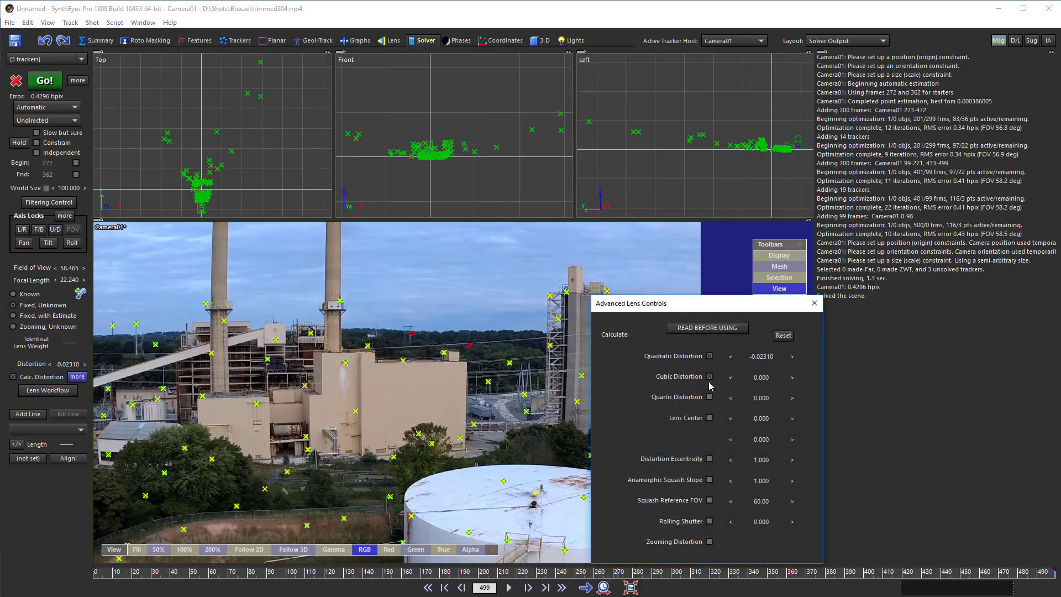
{"action": "left_click", "coordinate": [709, 397]}
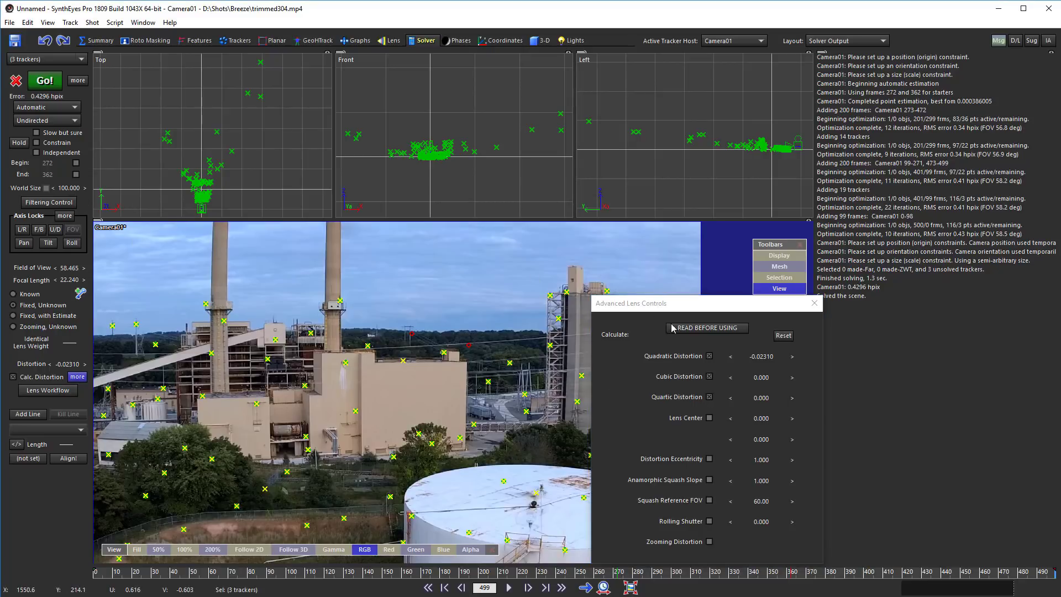
{"action": "left_click", "coordinate": [814, 303]}
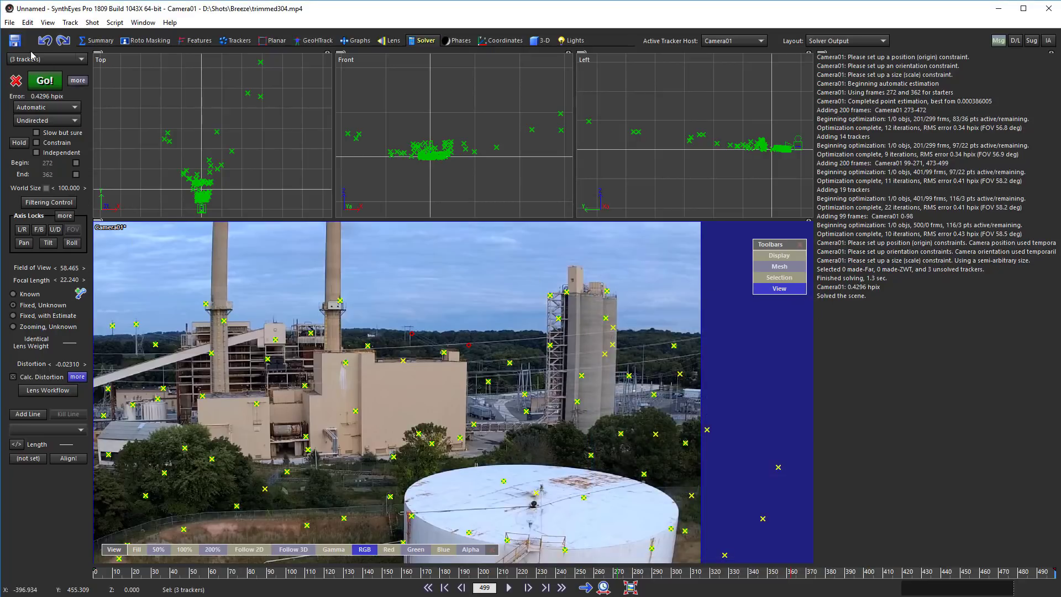
Step: Re-solve the camera in Refine mode and accept the refined solution
{"action": "left_click", "coordinate": [75, 107]}
{"action": "left_click", "coordinate": [69, 144]}
{"action": "left_click", "coordinate": [45, 80]}
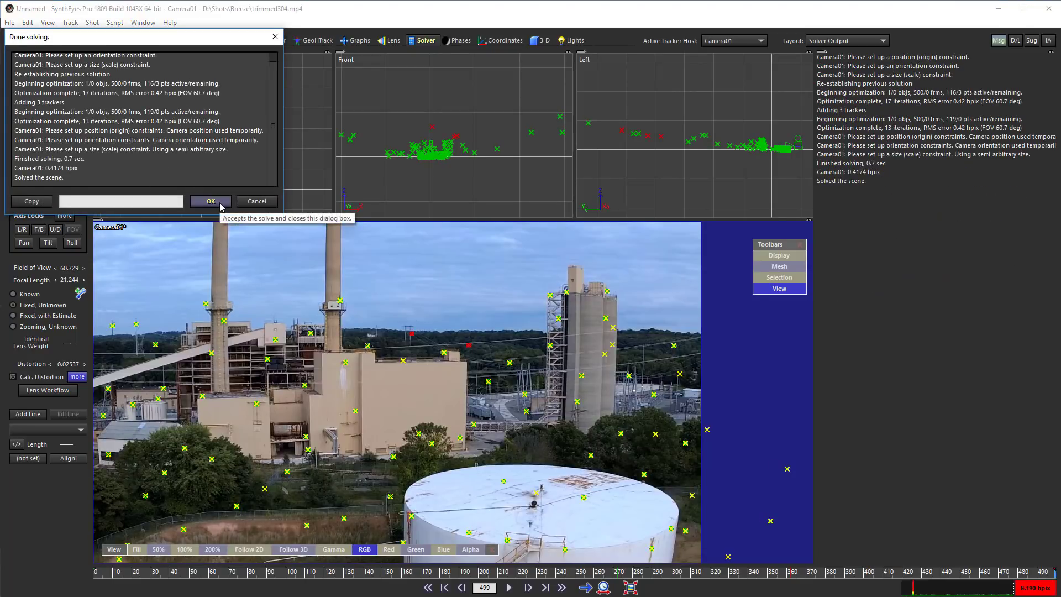
{"action": "left_click", "coordinate": [212, 201]}
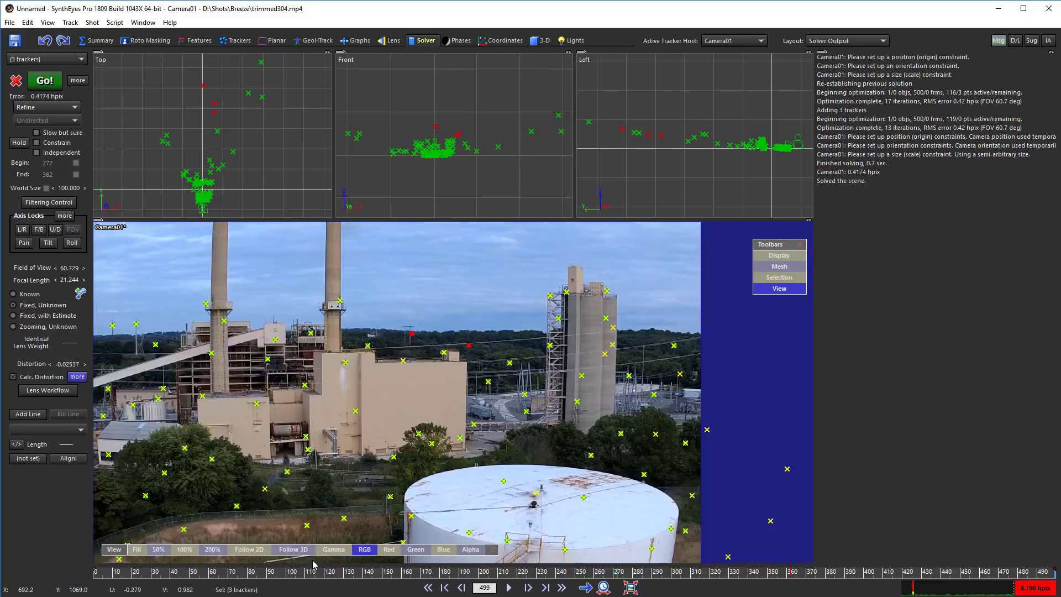
Step: Run the Lens Workflow with the two-pass Redistorted output and a margin of 8 on the power plant shot
{"action": "left_click", "coordinate": [65, 392]}
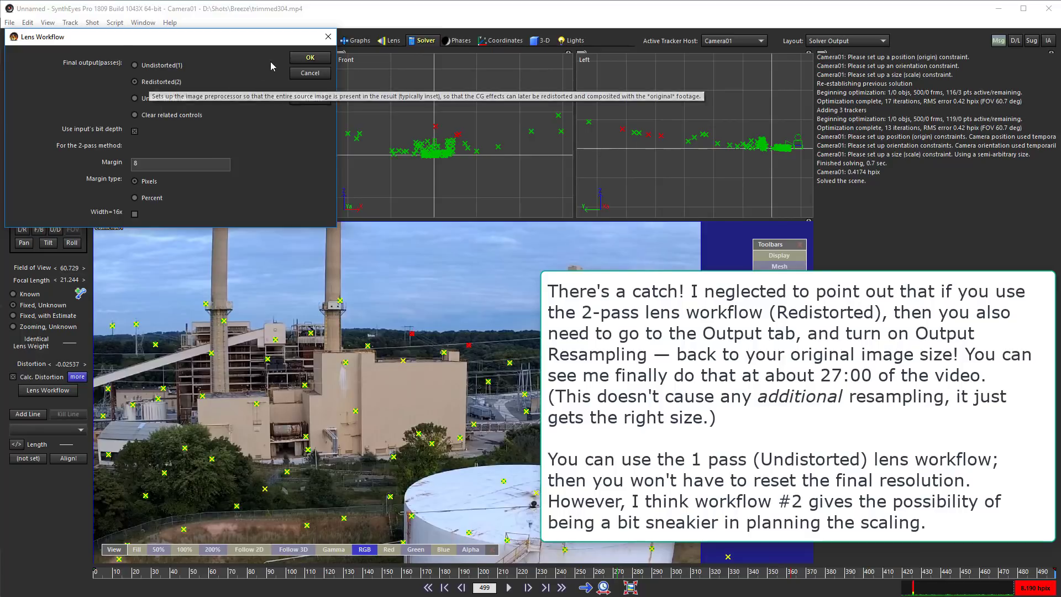
{"action": "left_click", "coordinate": [310, 58]}
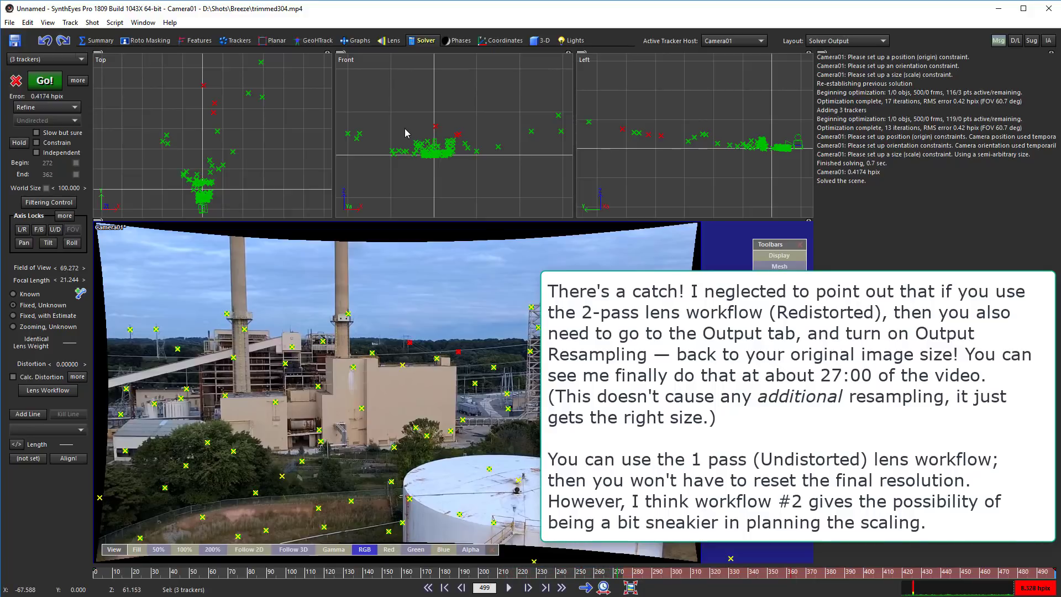
{"action": "scroll", "coordinate": [405, 133], "scroll_direction": "up", "scroll_amount": 2}
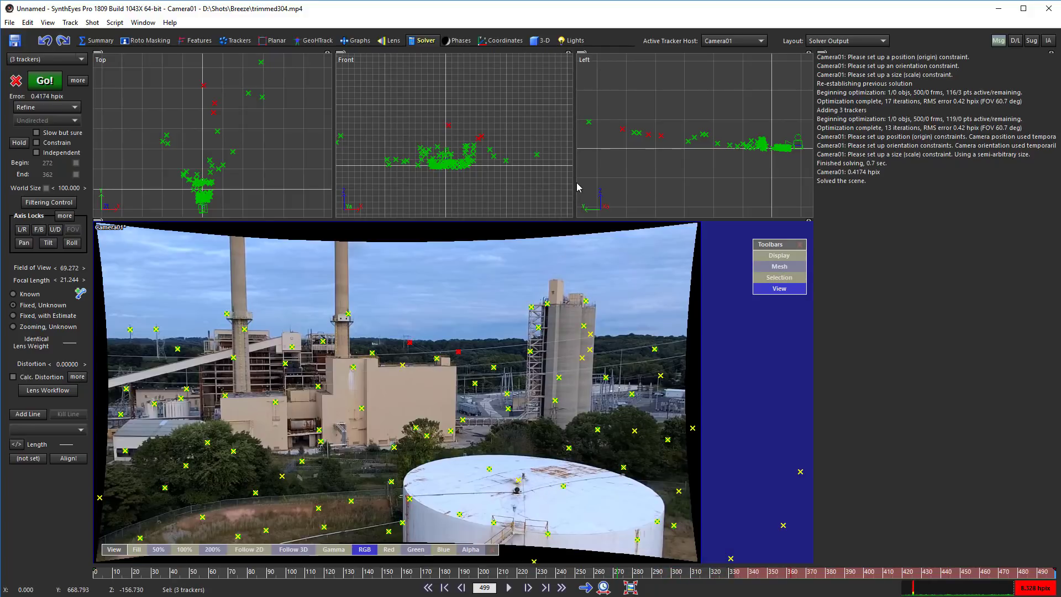
Step: Open the stabilization settings of the shot's image preparation and get the tracks with no tracker selected
{"action": "key", "text": "p"}
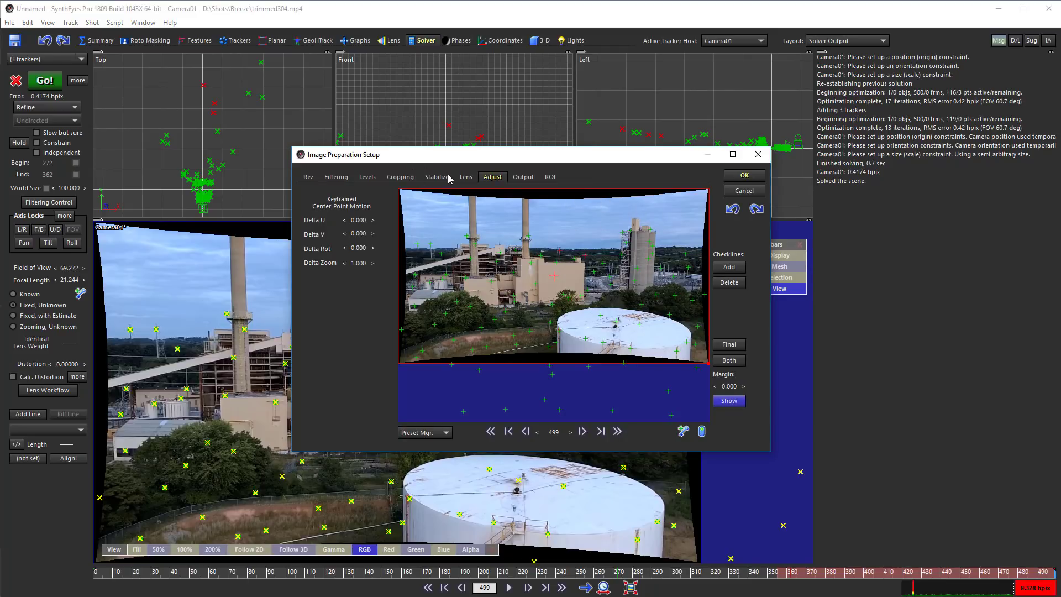
{"action": "left_click", "coordinate": [465, 177]}
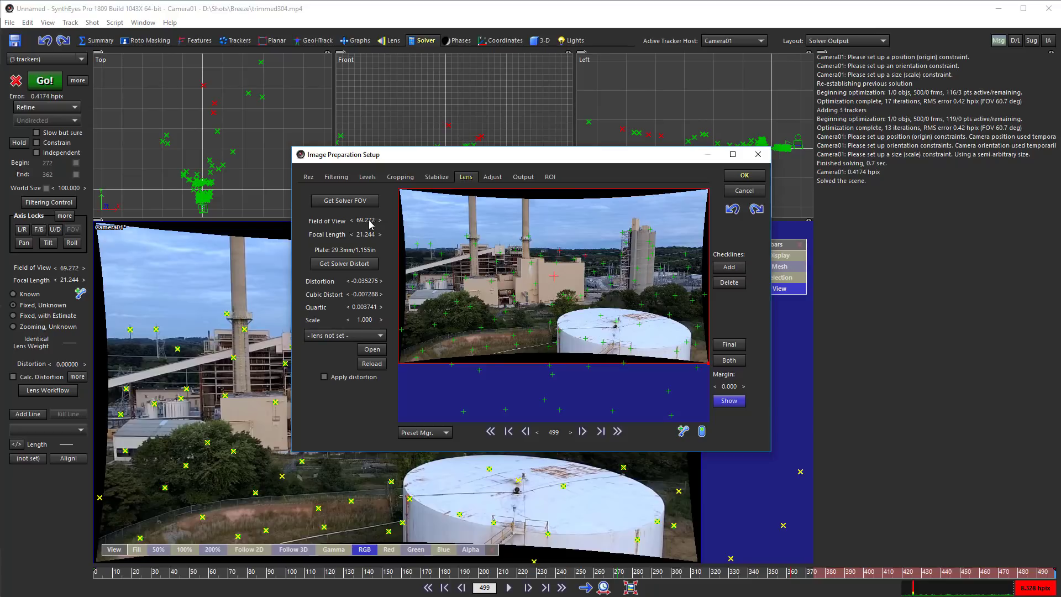
{"action": "left_click", "coordinate": [445, 179]}
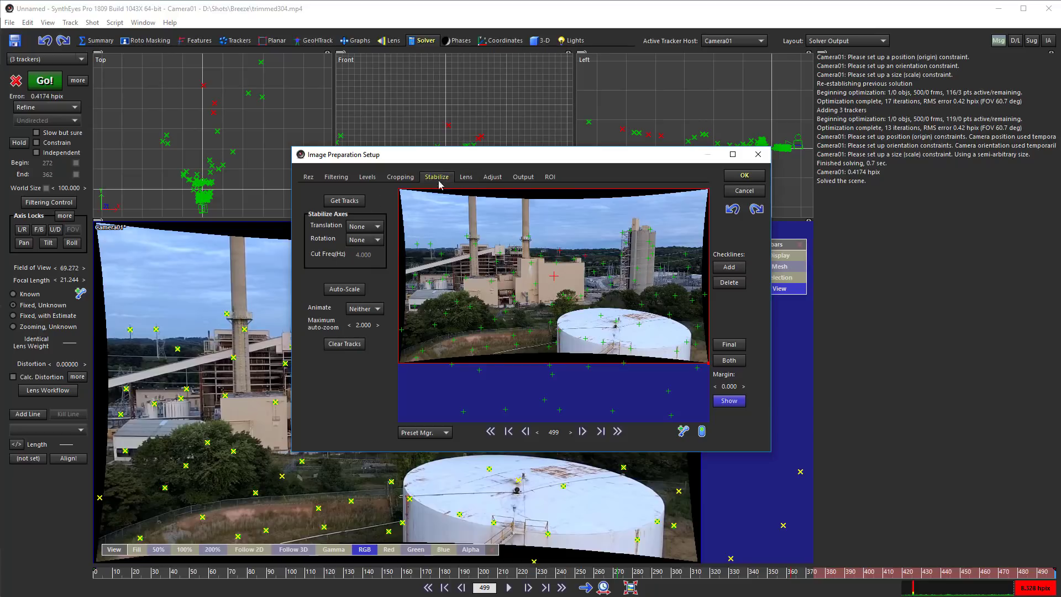
{"action": "left_click", "coordinate": [414, 213]}
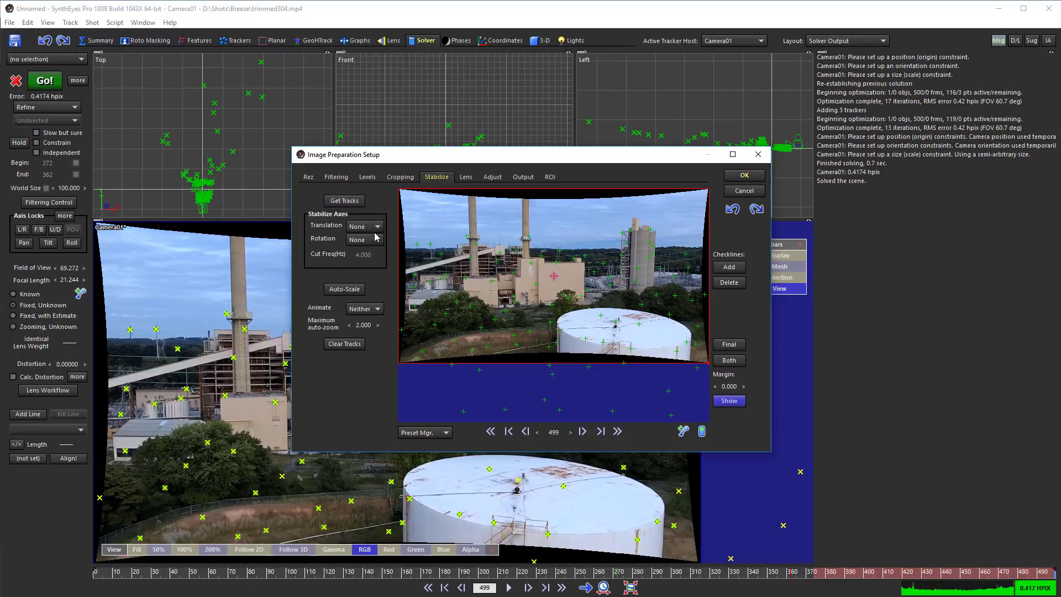
Step: Set both translation and rotation stabilization to Filter with a cut frequency of 1 Hz
{"action": "left_click", "coordinate": [376, 238]}
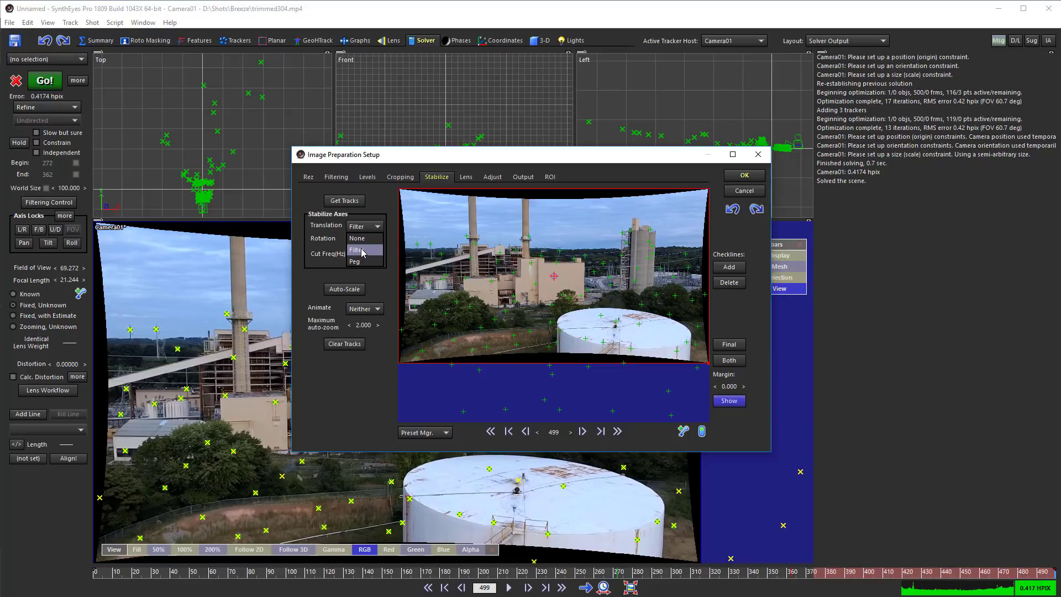
{"action": "left_click", "coordinate": [406, 251]}
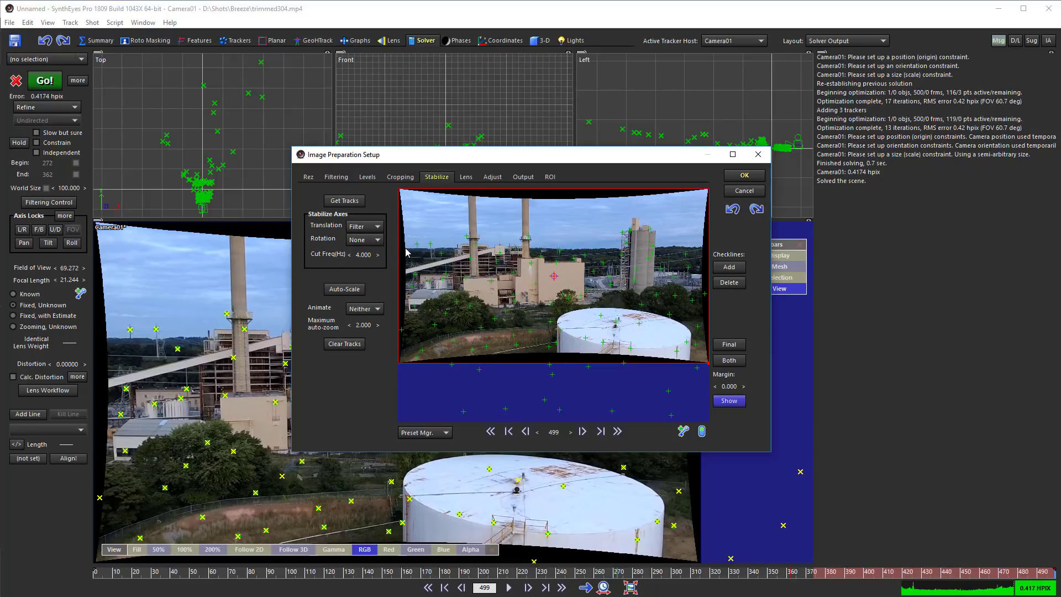
{"action": "left_click", "coordinate": [360, 239]}
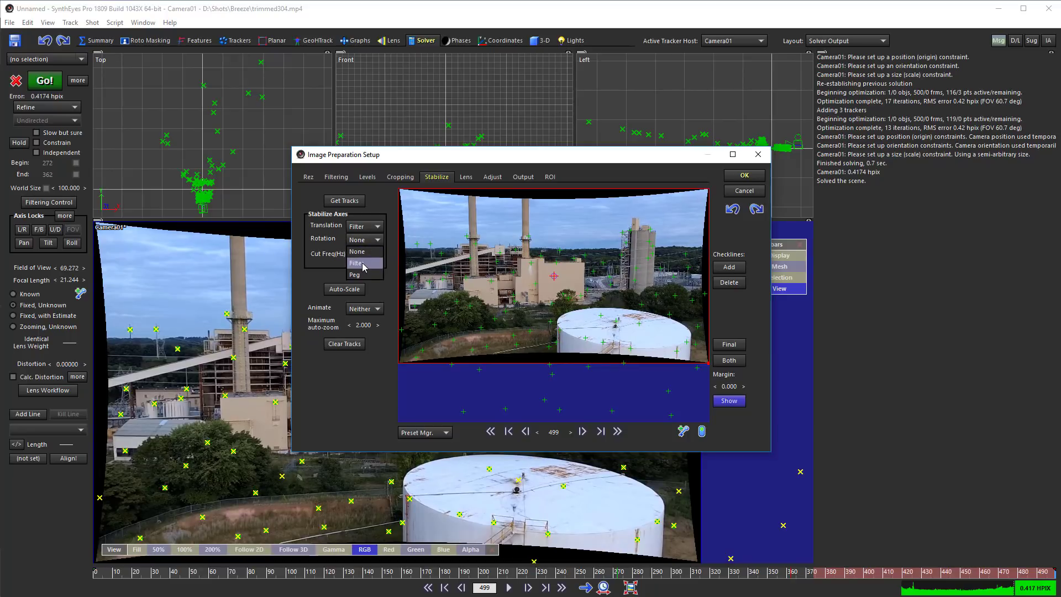
{"action": "left_click", "coordinate": [364, 268]}
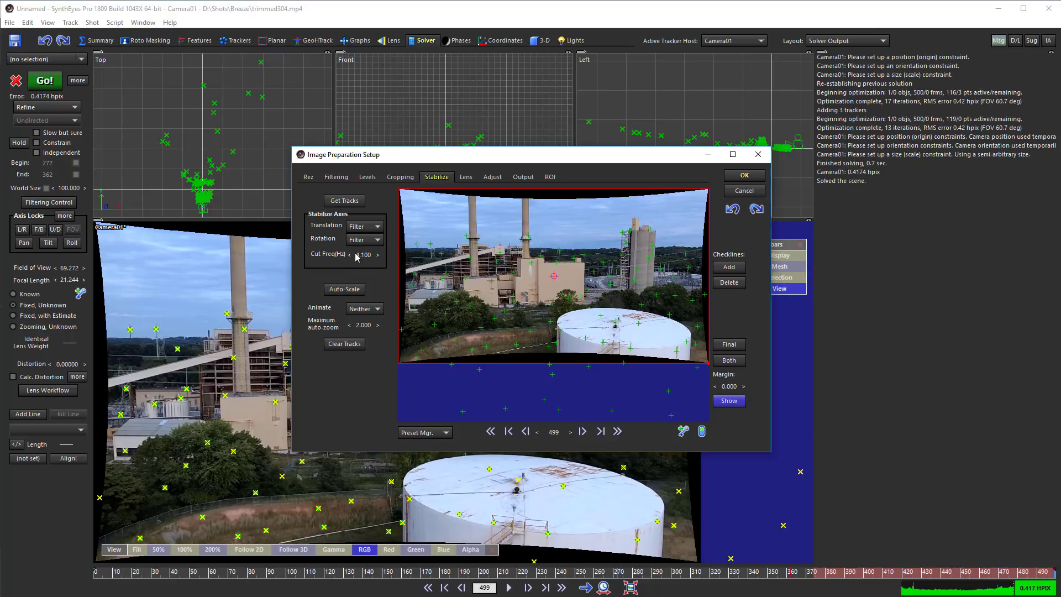
{"action": "double_click", "coordinate": [357, 255]}
{"action": "type", "text": "1"}
{"action": "key", "text": "Return"}
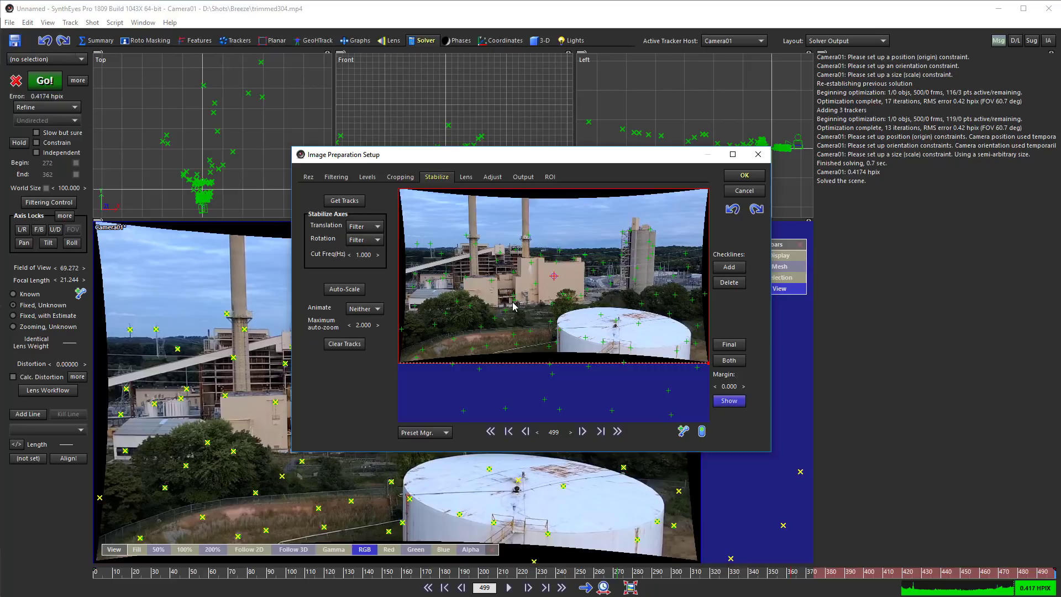
Step: Auto-scale the stabilized shot and apply the image preparation settings, allowing the cached frames to be flushed
{"action": "left_click", "coordinate": [493, 179]}
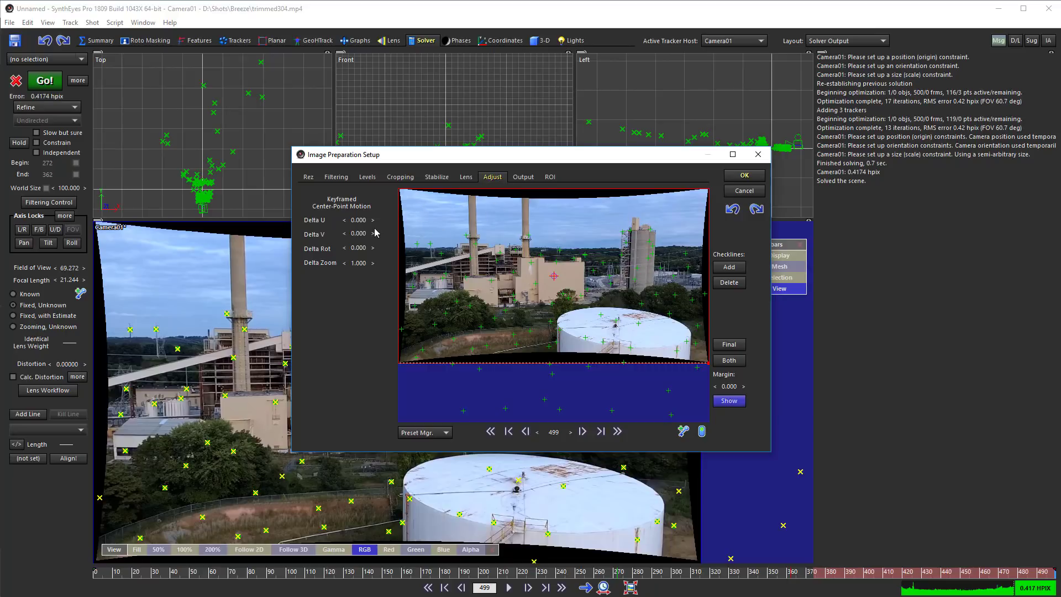
{"action": "left_click", "coordinate": [426, 179]}
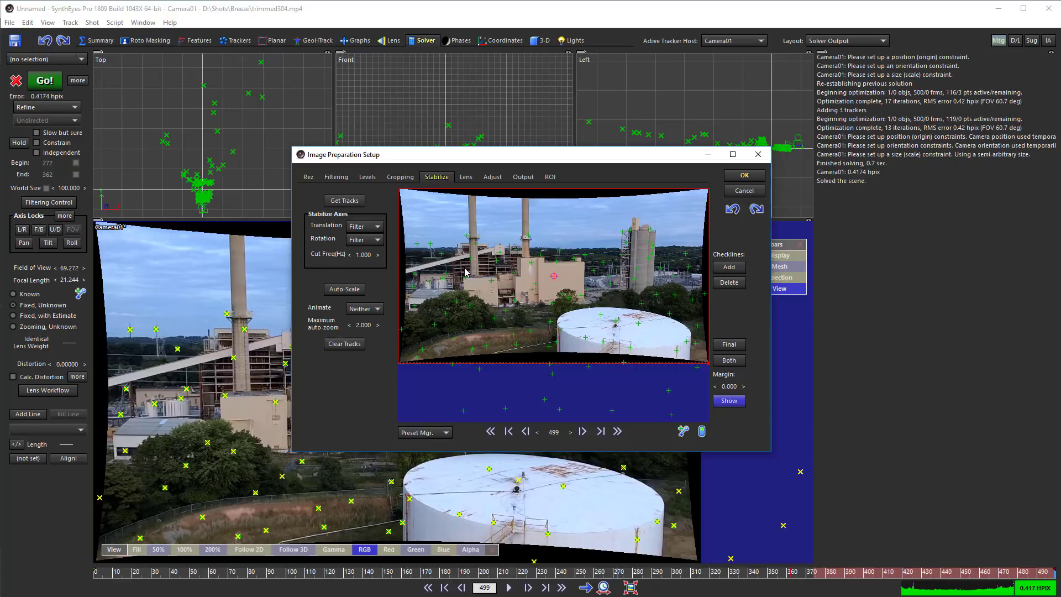
{"action": "left_click", "coordinate": [348, 290]}
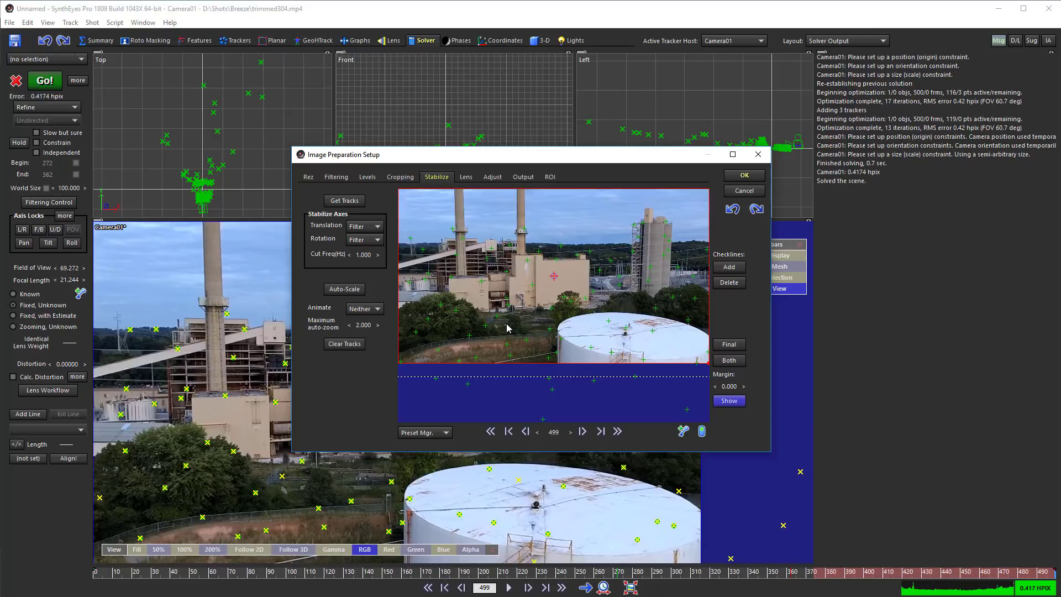
{"action": "left_click", "coordinate": [744, 175]}
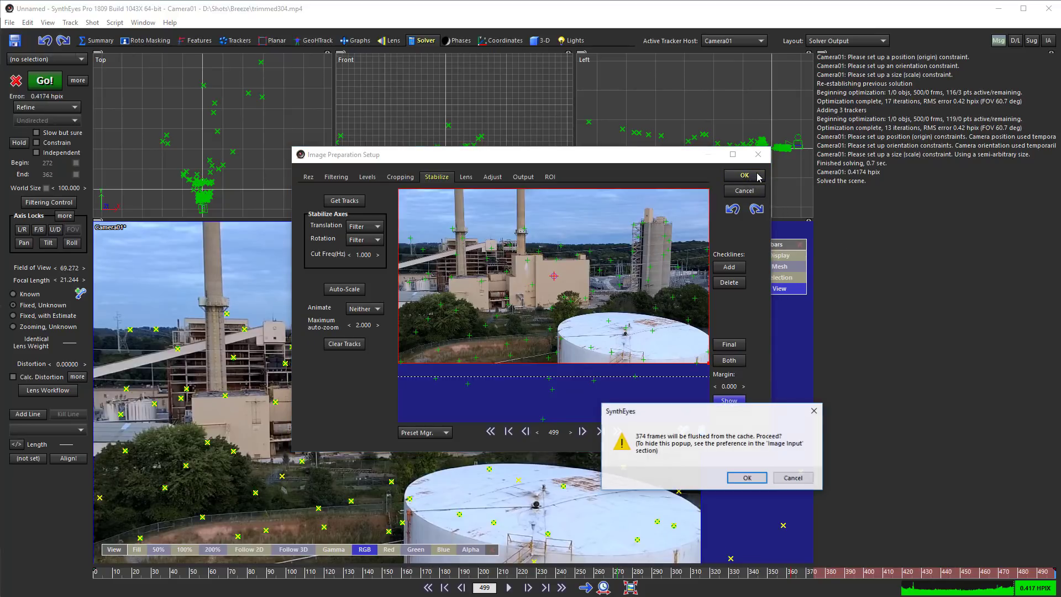
{"action": "left_click", "coordinate": [737, 482]}
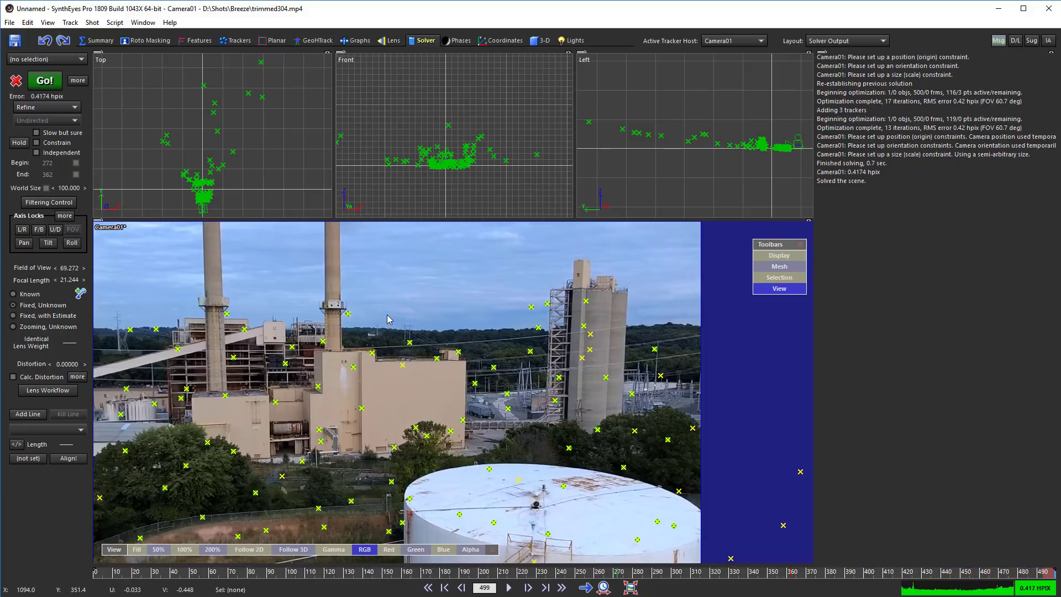
Step: Create a stabilization rig with 32 horizontal grids and a distance to screen of 300
{"action": "left_click", "coordinate": [115, 22]}
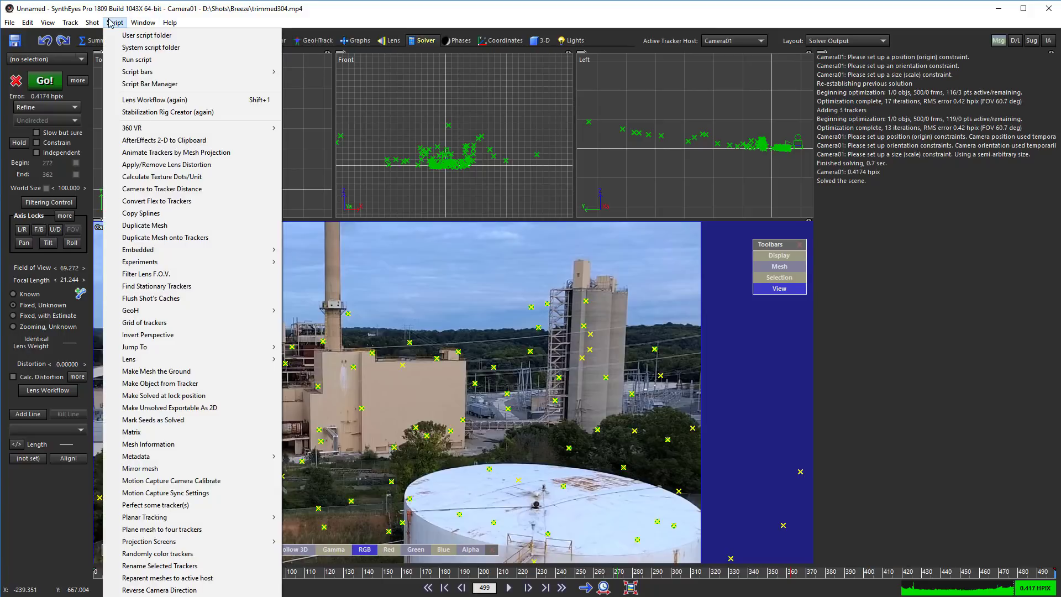
{"action": "left_click", "coordinate": [169, 111]}
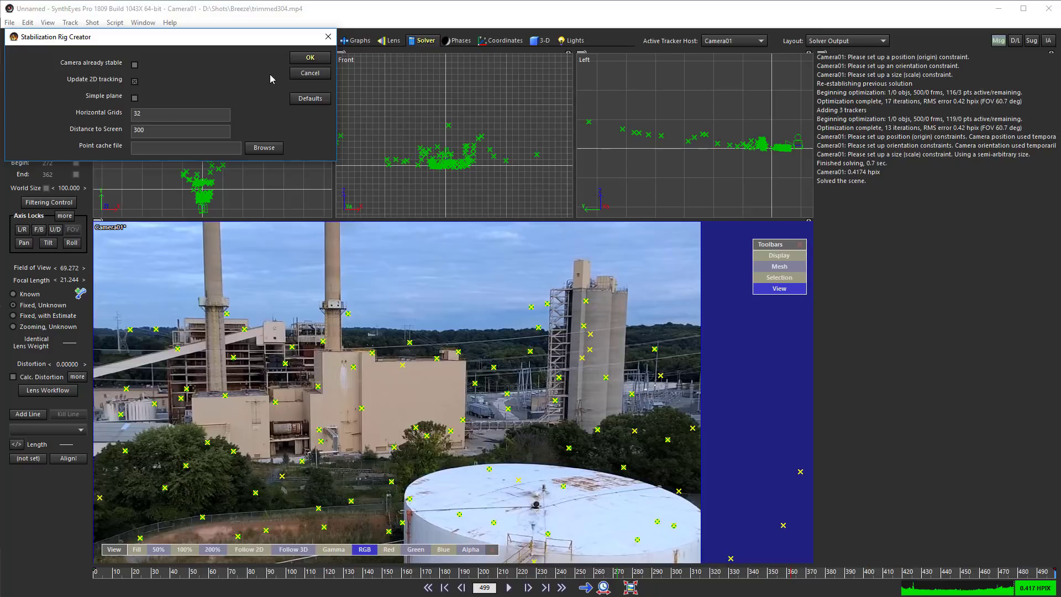
{"action": "left_click", "coordinate": [299, 58]}
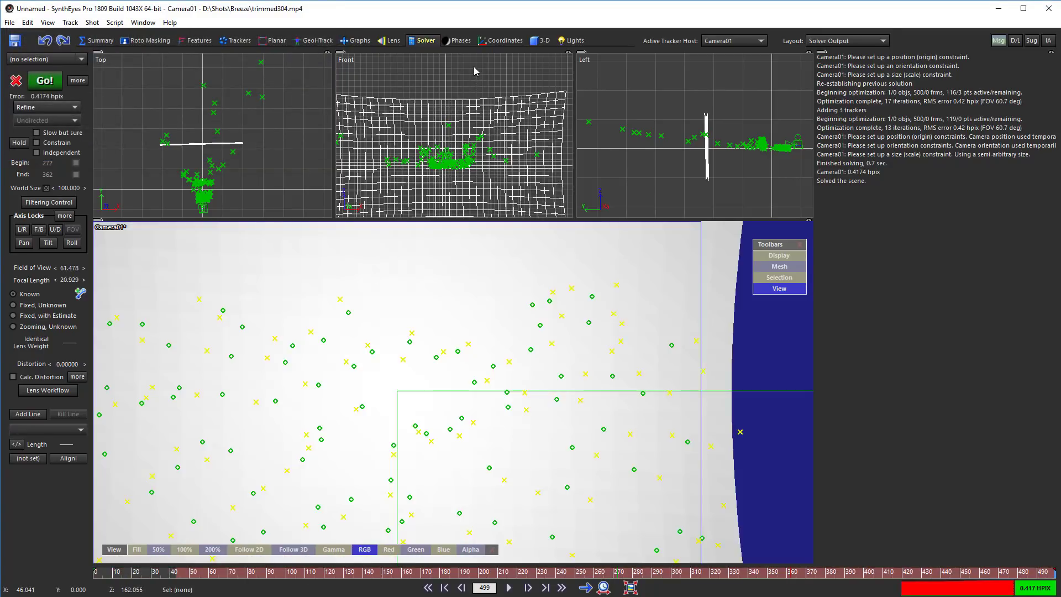
Step: Frame the projection screen mesh in the Front view and scrub through the shot to examine its motion
{"action": "middle_click_drag", "start_coordinate": [473, 68], "coordinate": [453, 87]}
{"action": "scroll", "coordinate": [450, 81], "scroll_direction": "down", "scroll_amount": 2}
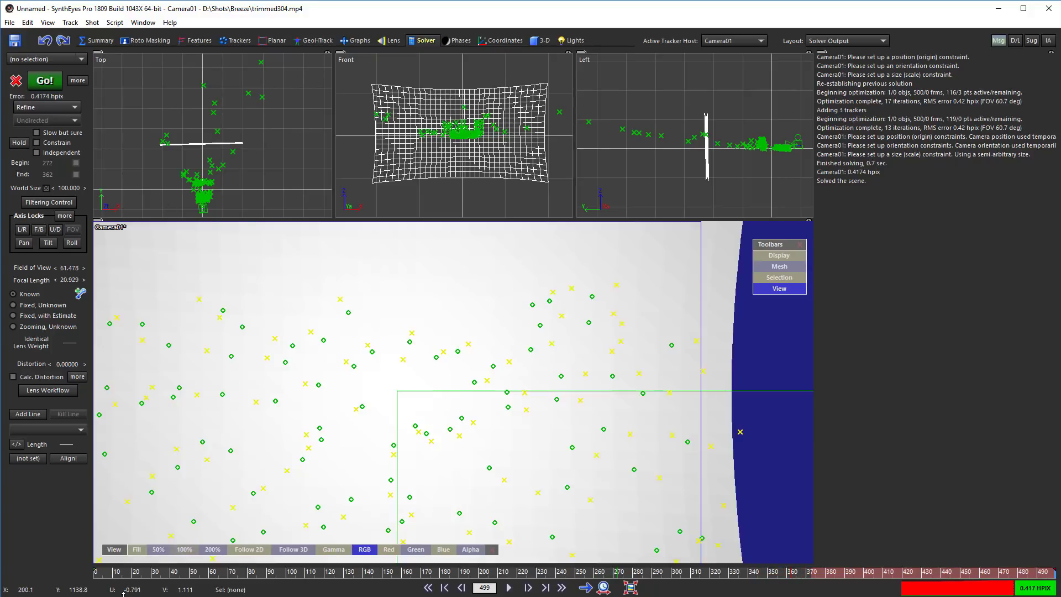
{"action": "left_click", "coordinate": [334, 564]}
{"action": "left_click_drag", "start_coordinate": [334, 565], "coordinate": [931, 569]}
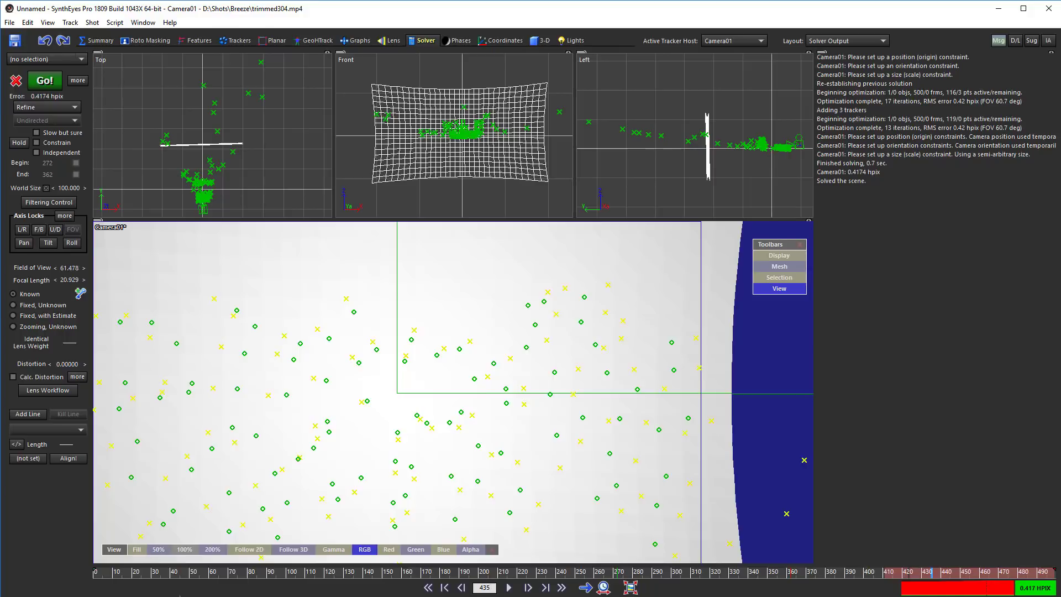
{"action": "left_click_drag", "start_coordinate": [179, 595], "coordinate": [844, 536]}
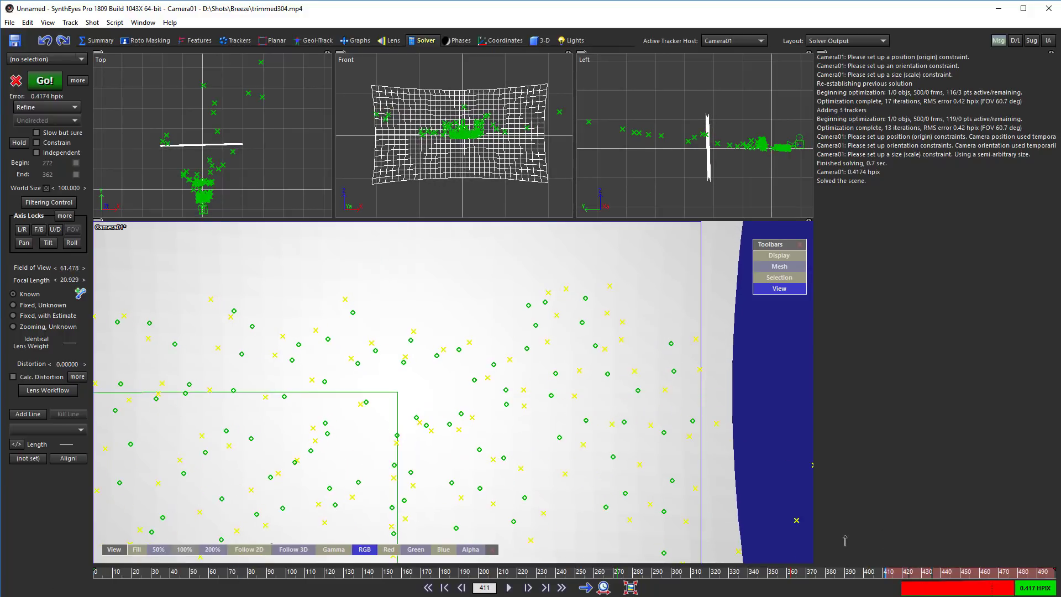
{"action": "left_click_drag", "start_coordinate": [639, 583], "coordinate": [126, 572]}
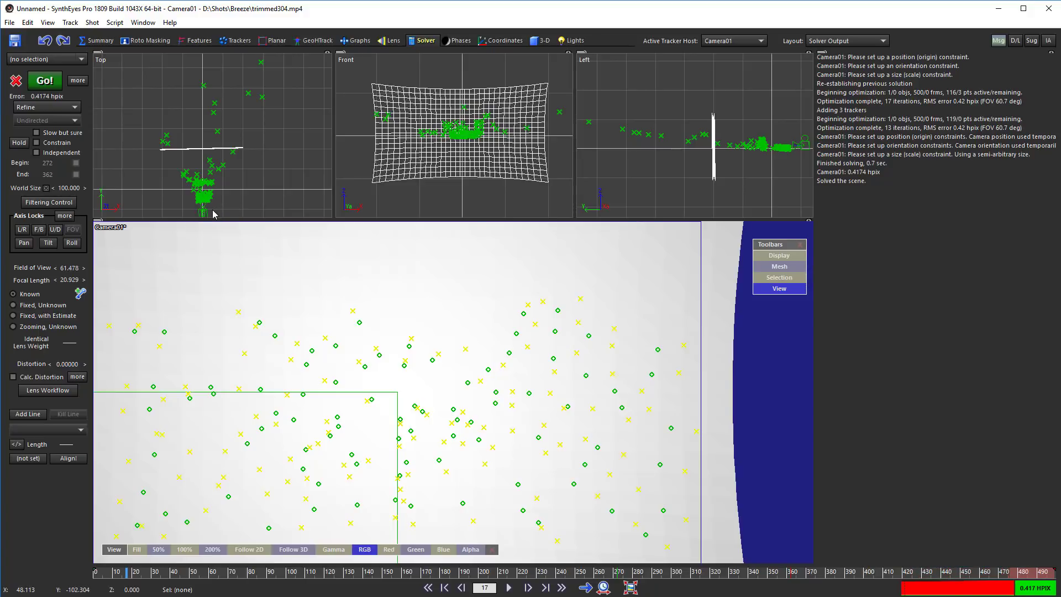
Step: Examine the rig's cameras up close in the Top view while scrubbing to frame 59
{"action": "scroll", "coordinate": [204, 224], "scroll_direction": "up", "scroll_amount": 2}
{"action": "scroll", "coordinate": [200, 198], "scroll_direction": "up", "scroll_amount": 4}
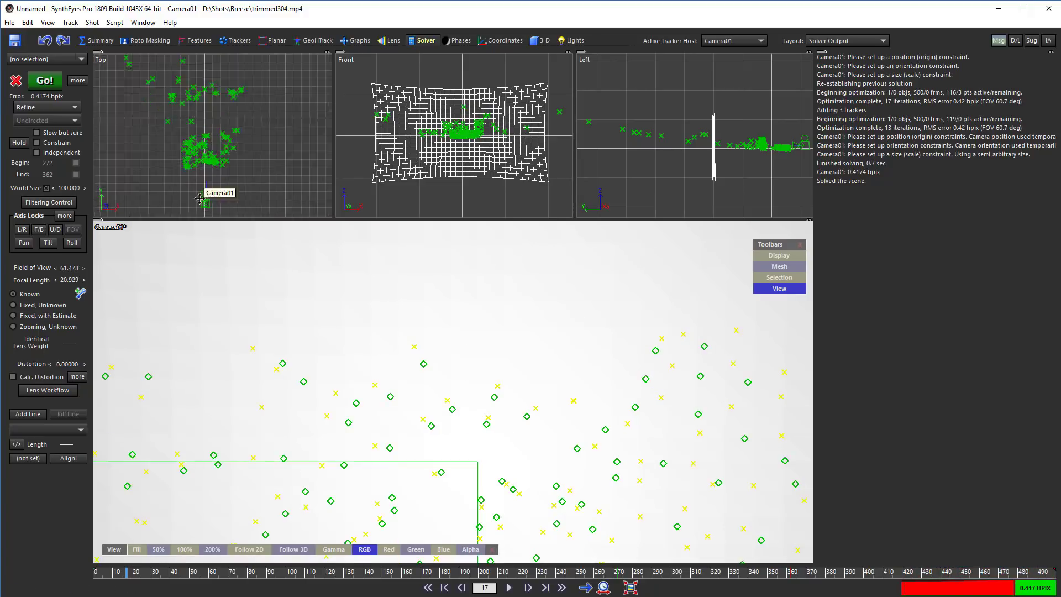
{"action": "scroll", "coordinate": [200, 199], "scroll_direction": "up", "scroll_amount": 3}
{"action": "scroll", "coordinate": [230, 212], "scroll_direction": "up", "scroll_amount": 3}
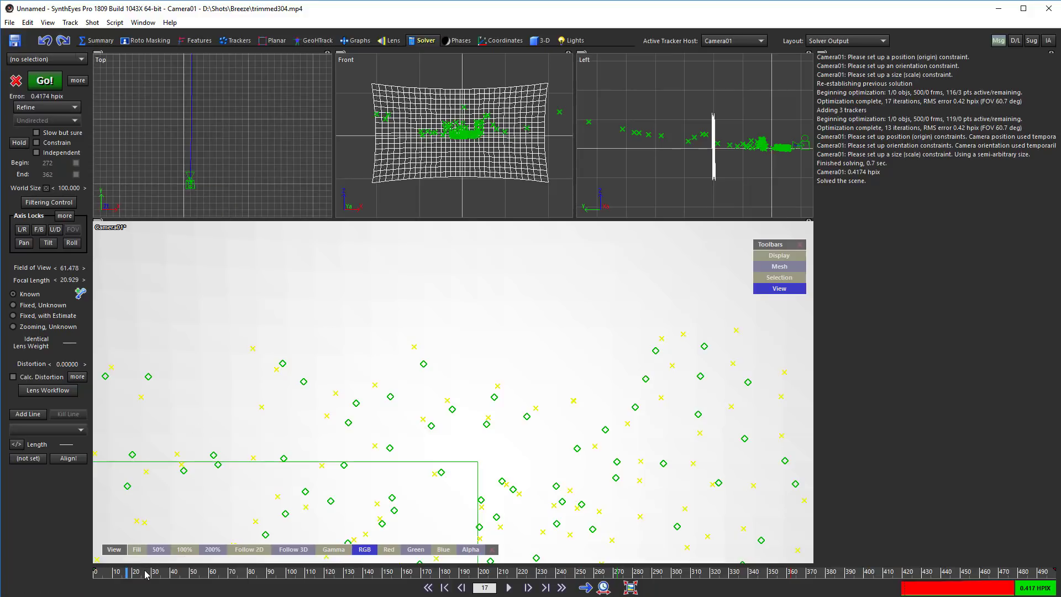
{"action": "left_click_drag", "start_coordinate": [146, 574], "coordinate": [208, 584]}
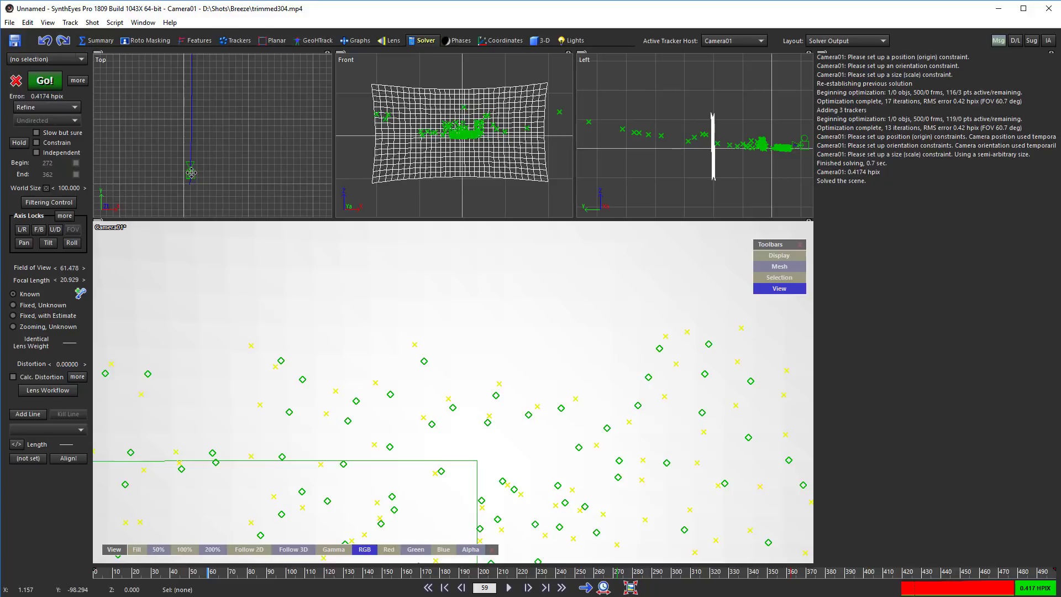
{"action": "scroll", "coordinate": [191, 161], "scroll_direction": "up", "scroll_amount": 3}
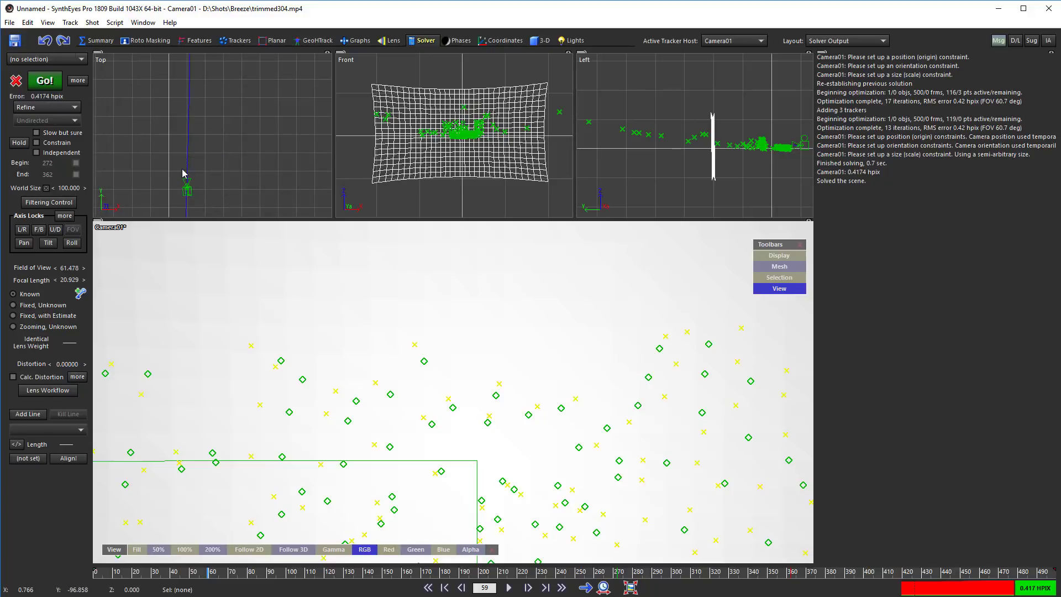
{"action": "scroll", "coordinate": [184, 176], "scroll_direction": "down", "scroll_amount": 1}
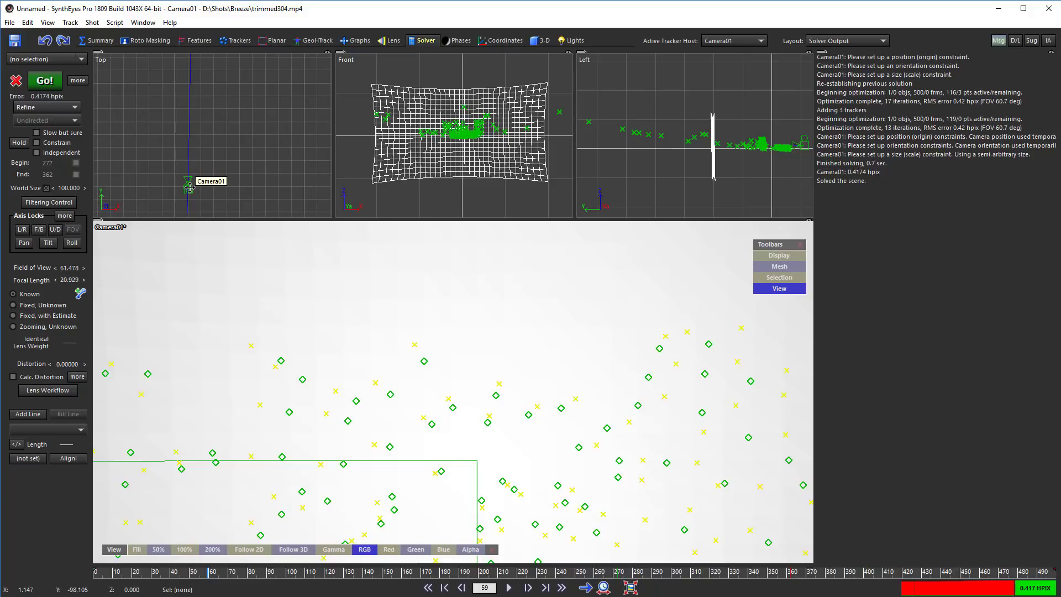
Step: Show the rig in the GeoHTrack room, collapse its tracker list, and lock the perspective view to Camera01
{"action": "left_click", "coordinate": [317, 41]}
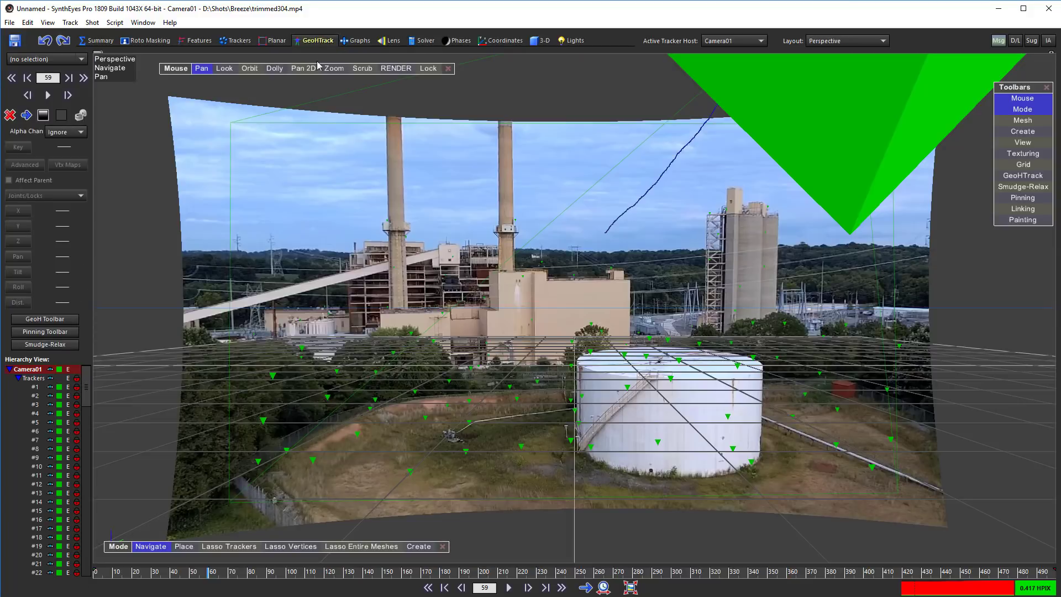
{"action": "left_click", "coordinate": [19, 379]}
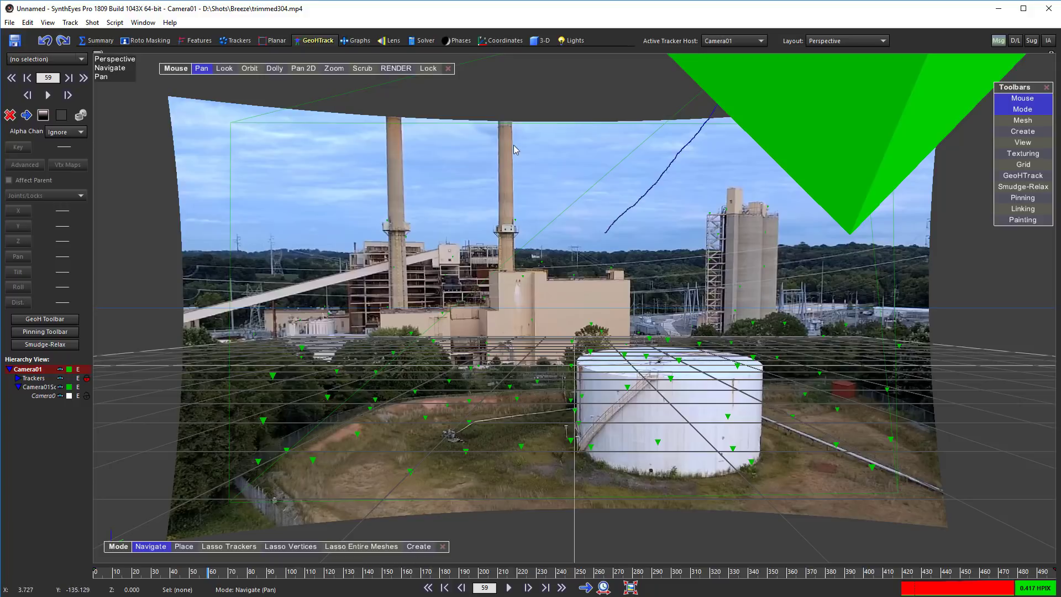
{"action": "left_click", "coordinate": [428, 68]}
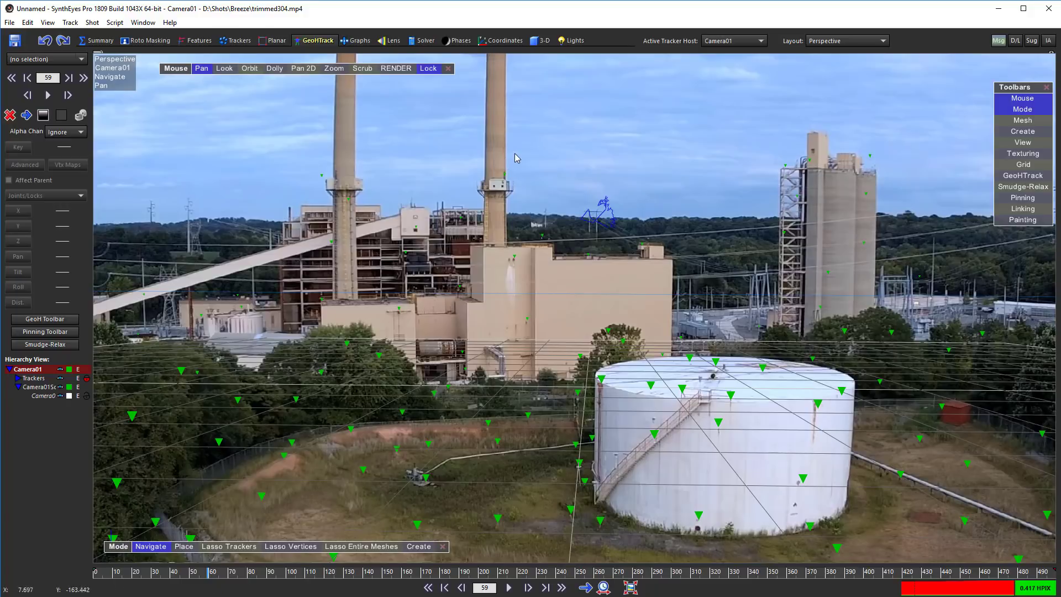
Step: Change a View display option of the locked perspective view to alter how the shot is shown
{"action": "scroll", "coordinate": [544, 141], "scroll_direction": "up", "scroll_amount": 1}
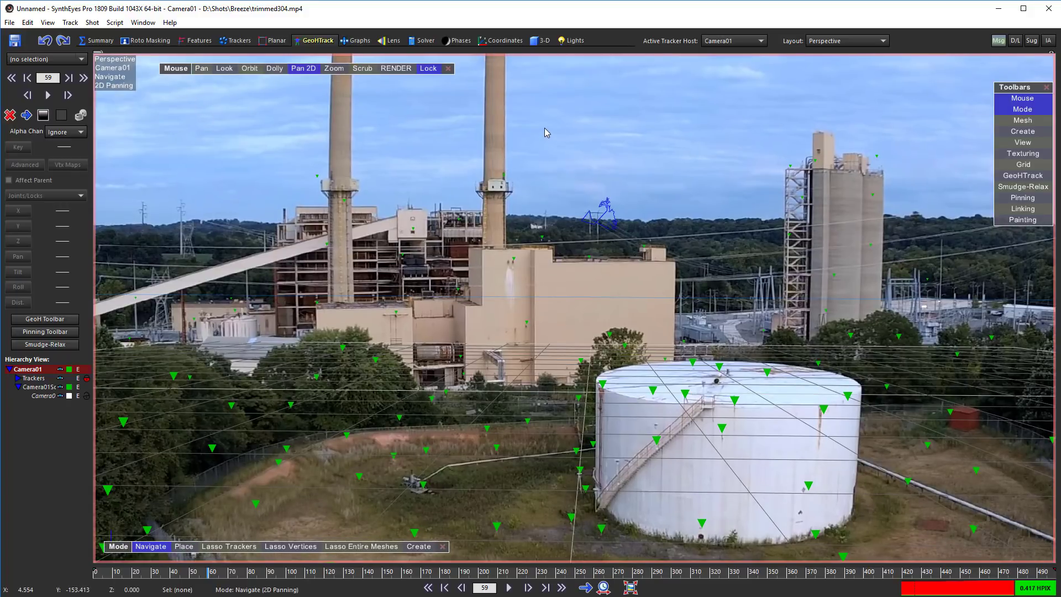
{"action": "right_click", "coordinate": [548, 118]}
{"action": "mouse_move", "coordinate": [570, 166]}
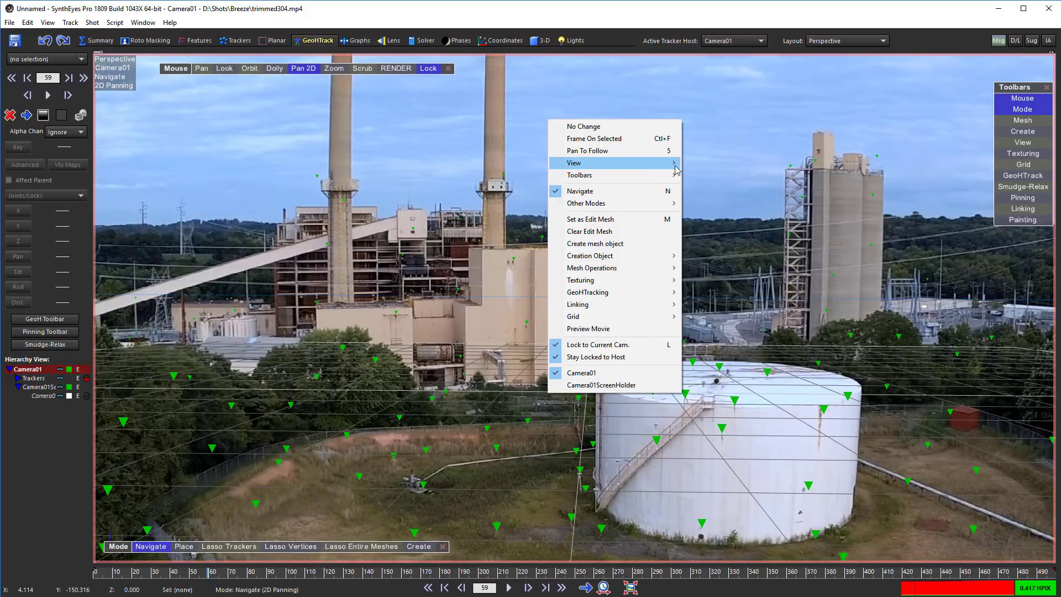
{"action": "left_click", "coordinate": [773, 372]}
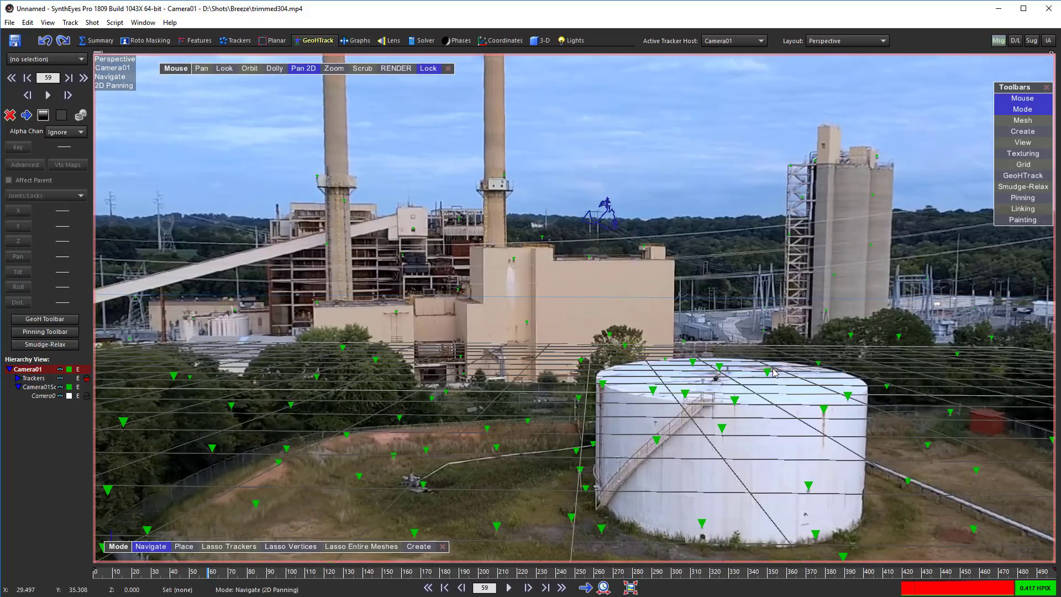
Step: Reset the perspective view's 2D pan and scrub the locked Camera01 view through the shot, stopping at frame 122
{"action": "right_click", "coordinate": [295, 69]}
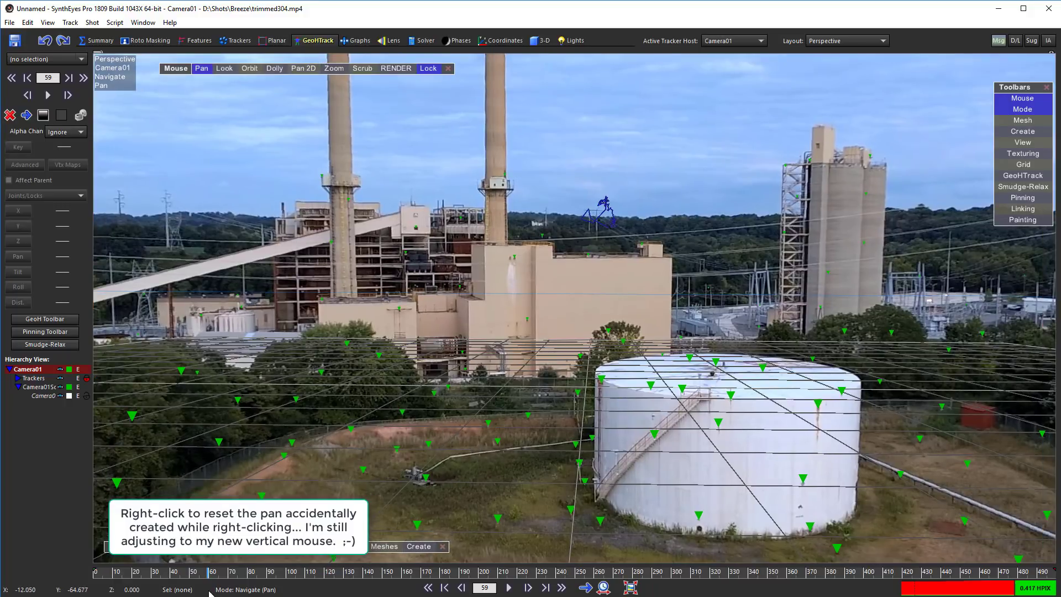
{"action": "left_click_drag", "start_coordinate": [173, 576], "coordinate": [1054, 576]}
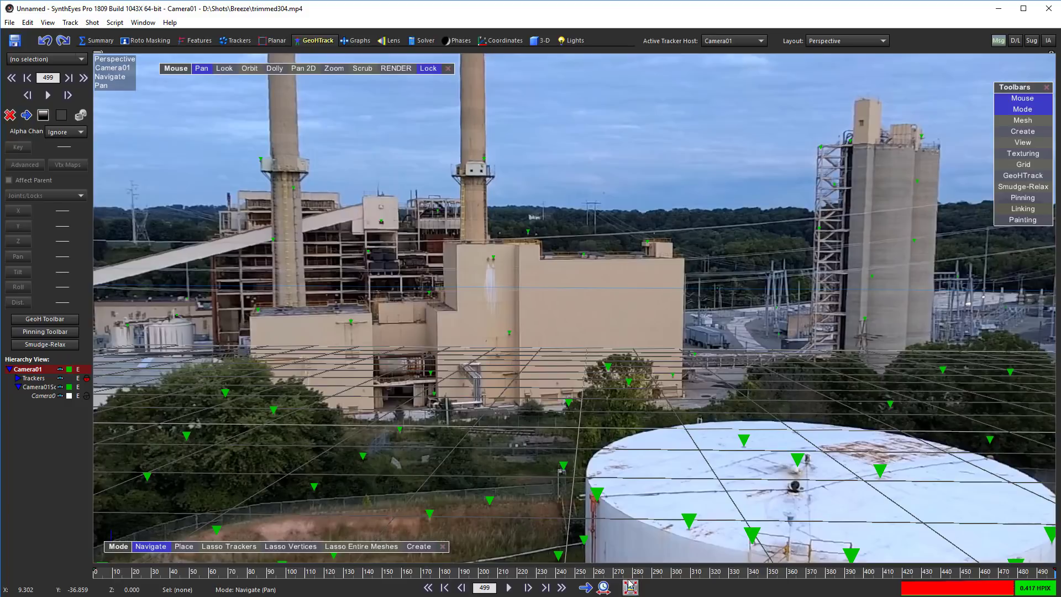
{"action": "left_click_drag", "start_coordinate": [1005, 575], "coordinate": [1053, 574]}
{"action": "left_click_drag", "start_coordinate": [51, 593], "coordinate": [221, 587]}
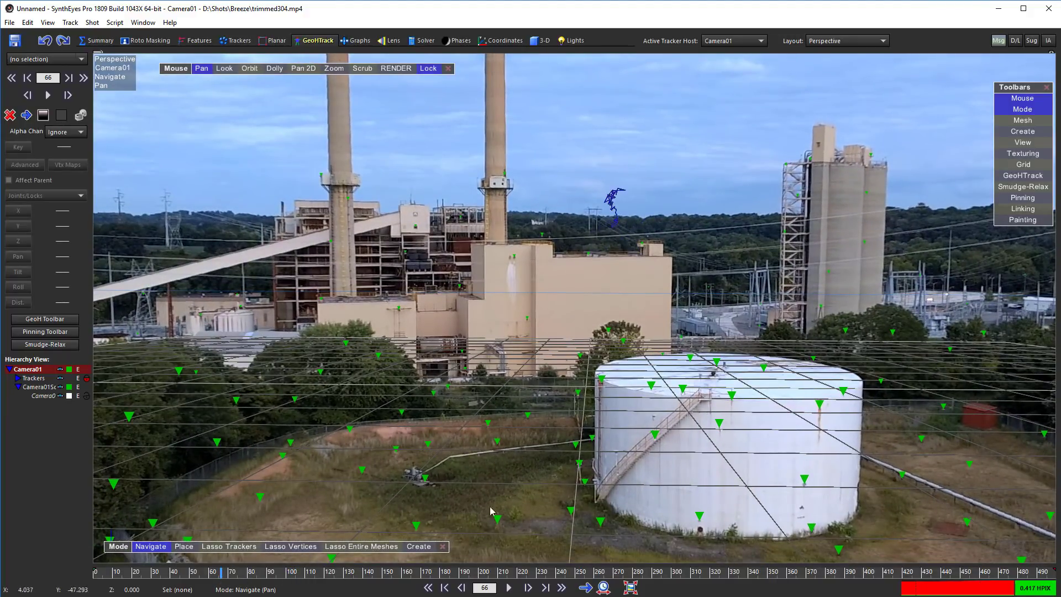
{"action": "left_click_drag", "start_coordinate": [391, 576], "coordinate": [329, 574]}
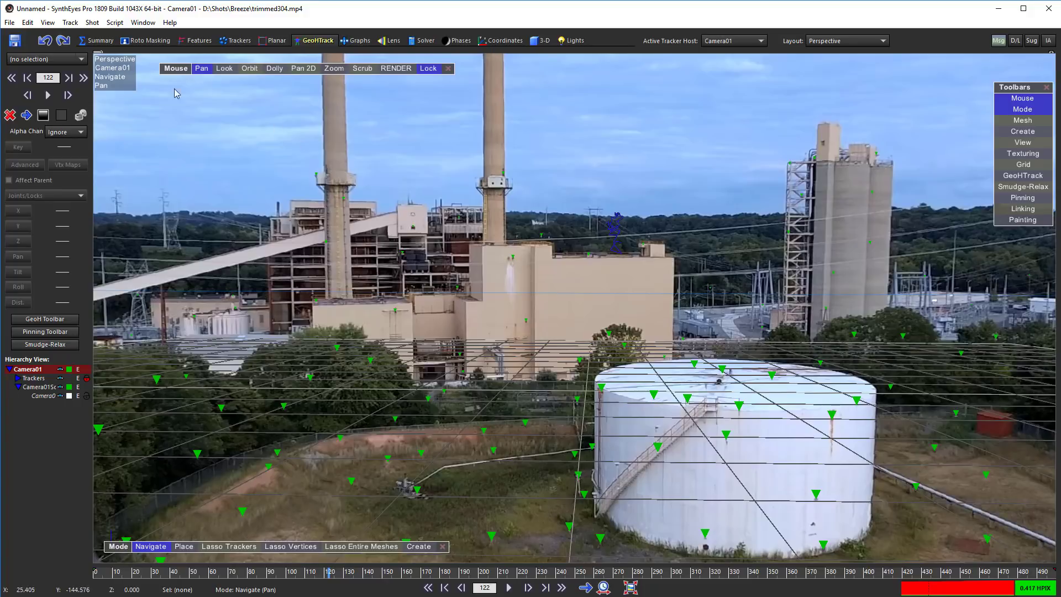
Step: Export the scene as a Fusion Composition, overwriting brzfu.comp in the Breeze folder and accepting the composition settings
{"action": "left_click", "coordinate": [9, 24]}
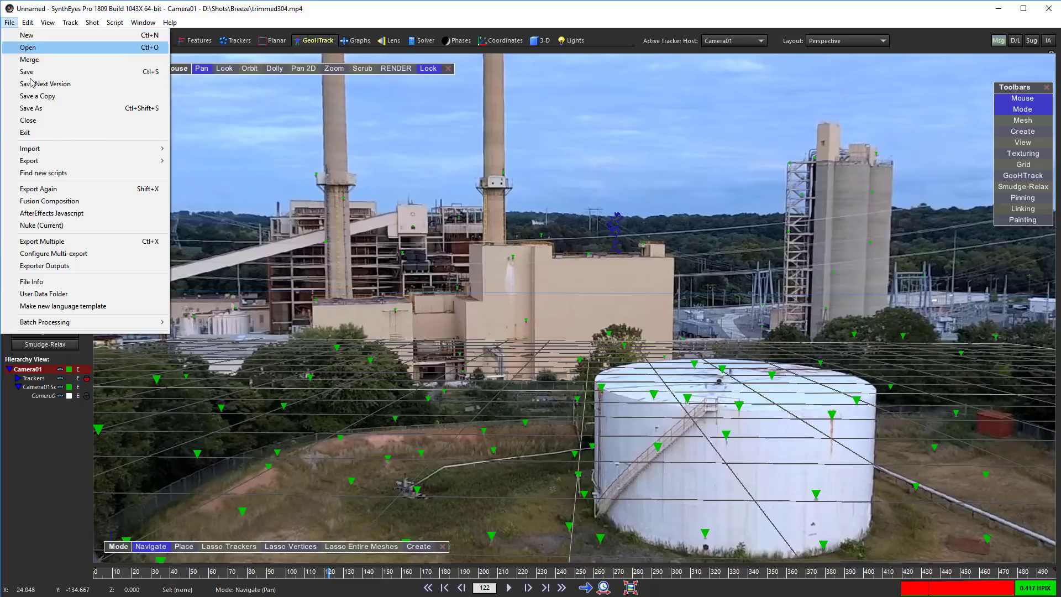
{"action": "left_click", "coordinate": [103, 201]}
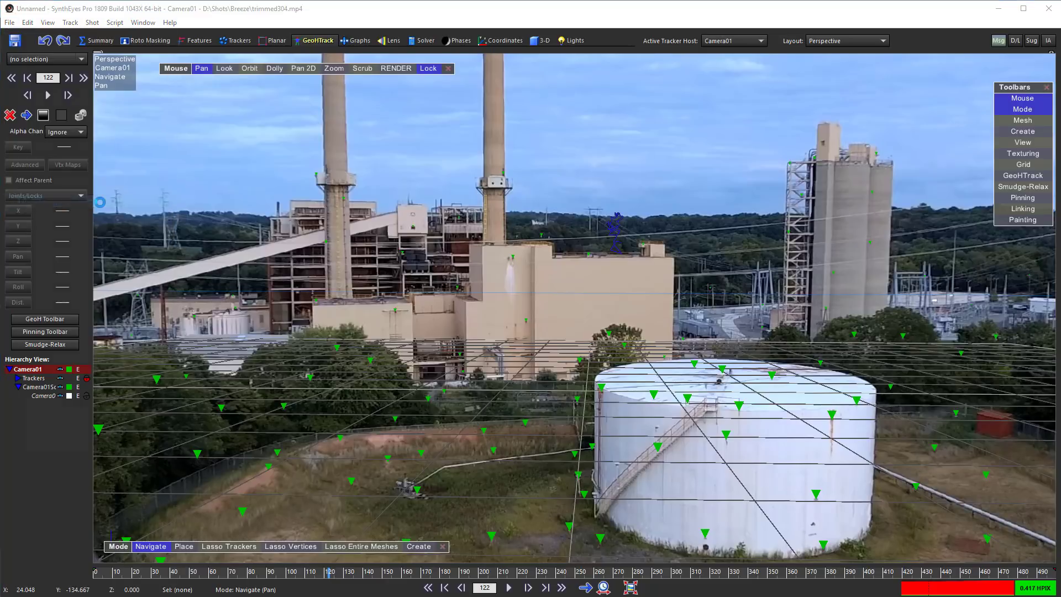
{"action": "left_click", "coordinate": [131, 115]}
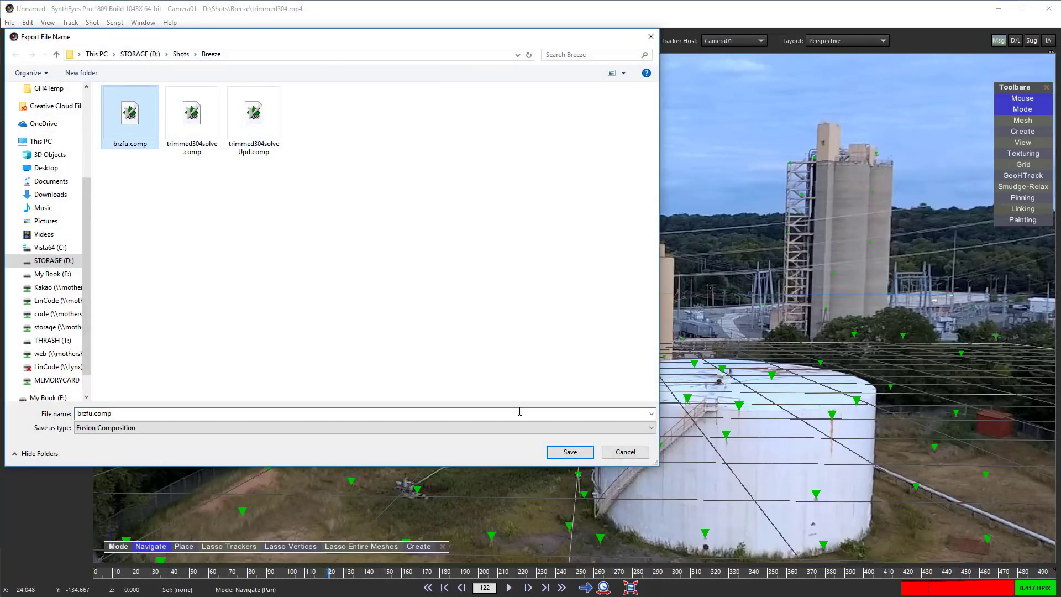
{"action": "left_click", "coordinate": [569, 452]}
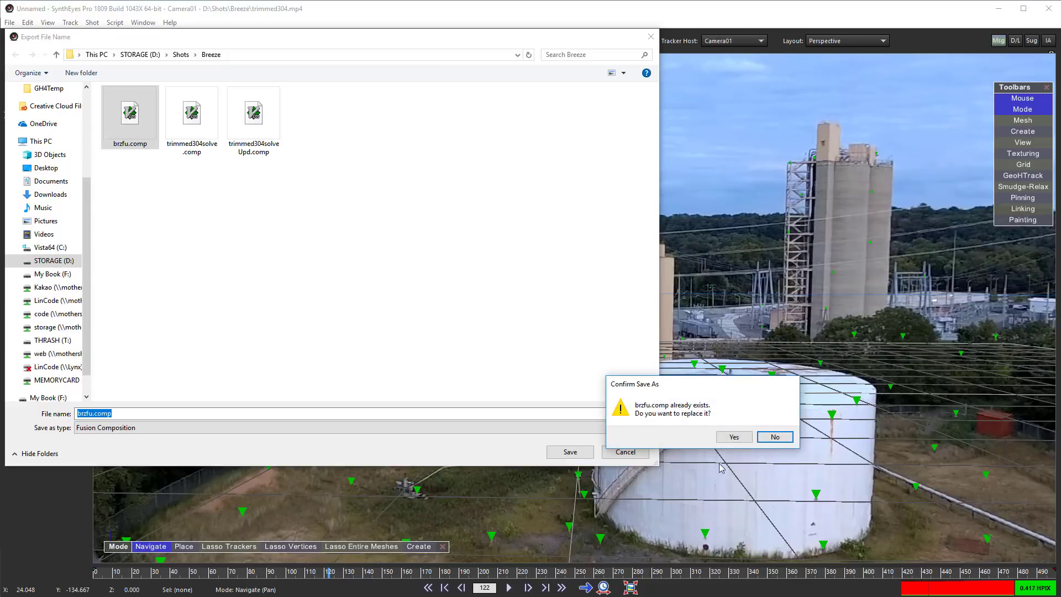
{"action": "left_click", "coordinate": [735, 437]}
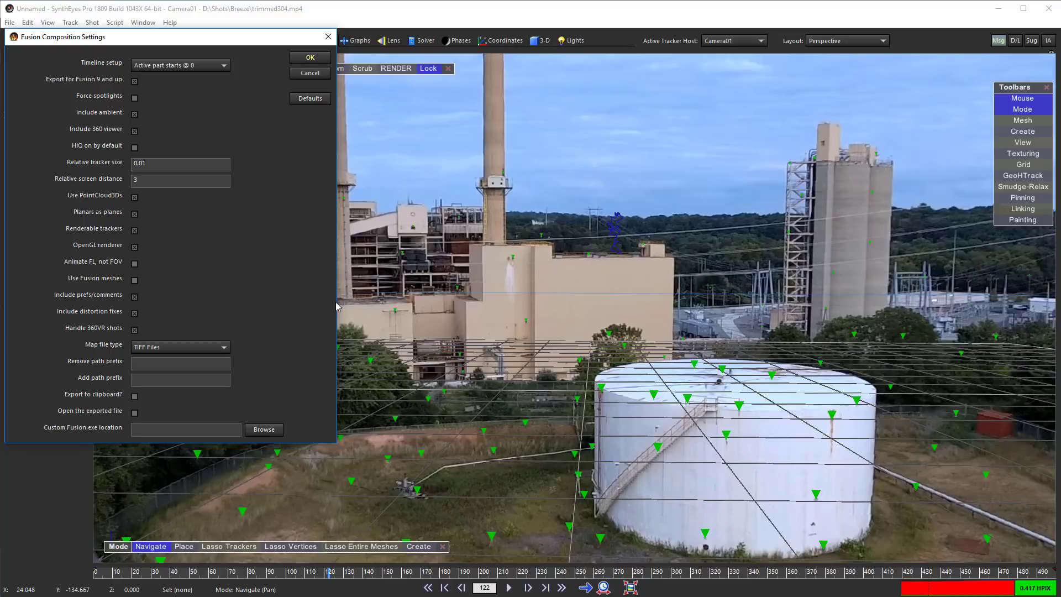
{"action": "left_click", "coordinate": [311, 58]}
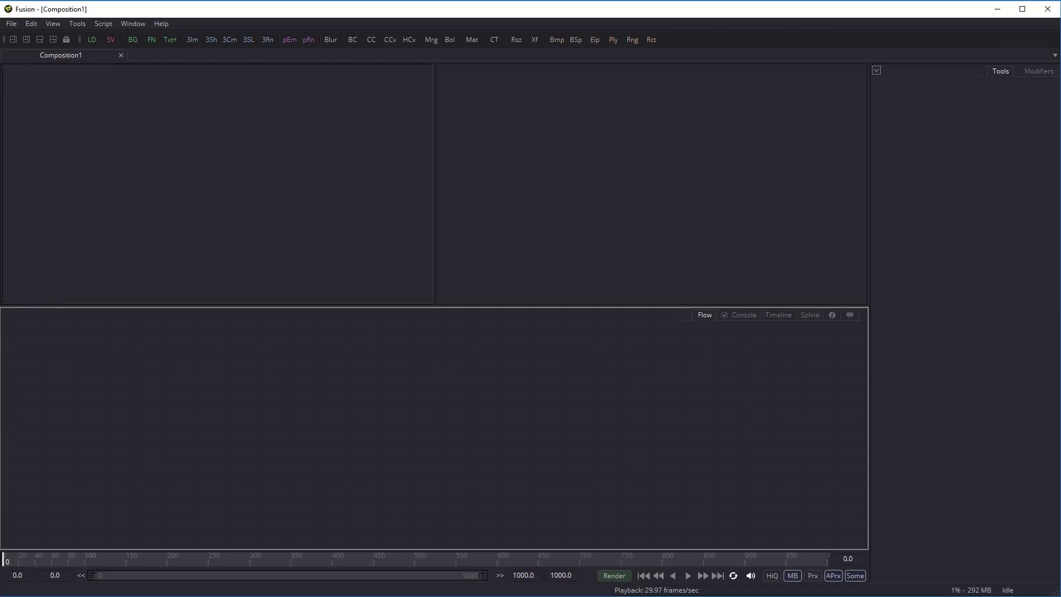
Step: Switch to Fusion and open the exported brzfu.comp composition with all its nodes in view
{"action": "left_click", "coordinate": [11, 24]}
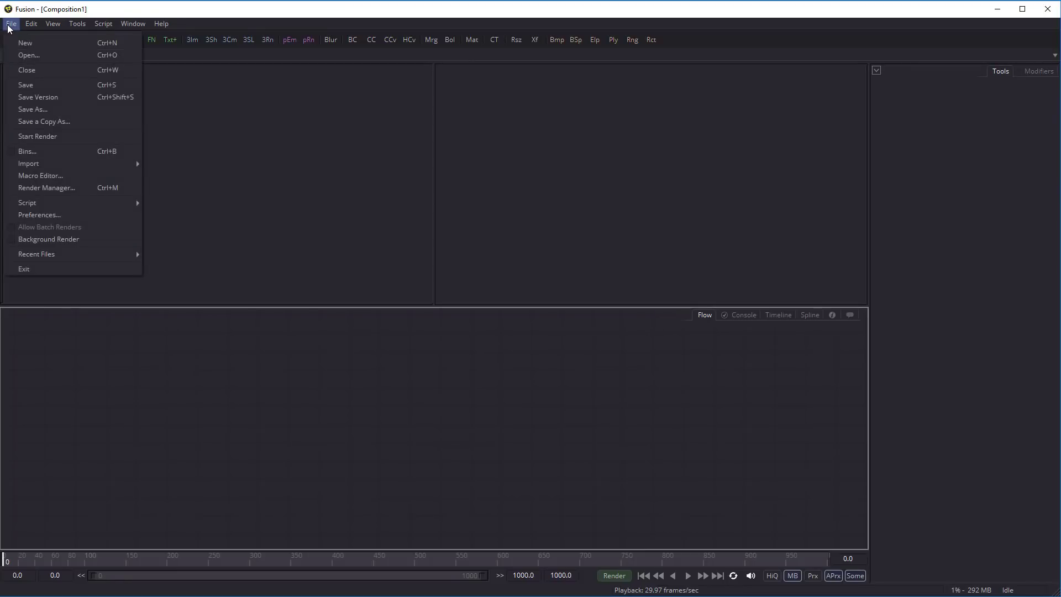
{"action": "left_click", "coordinate": [12, 57]}
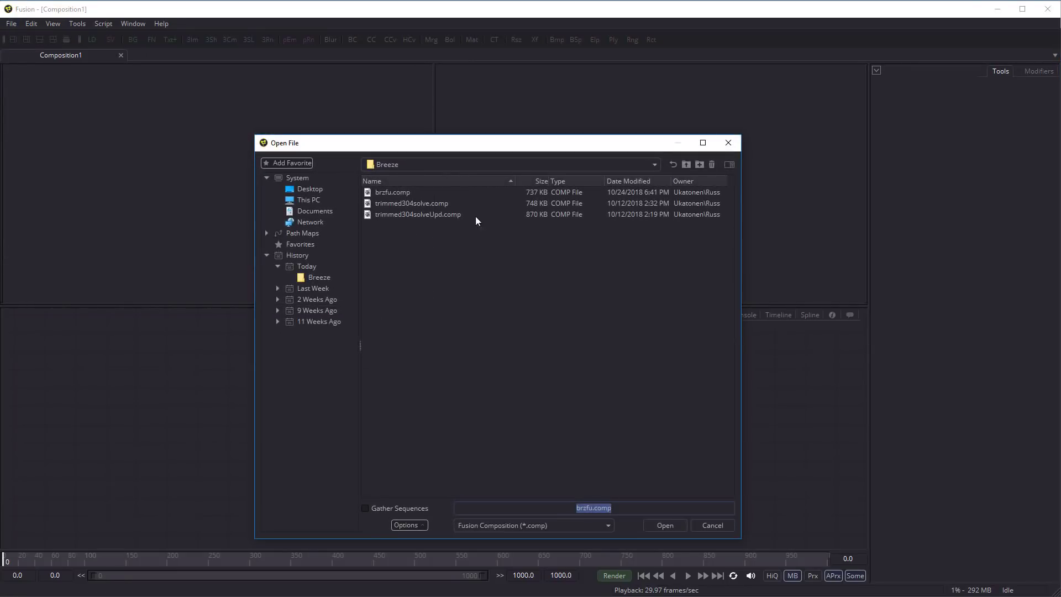
{"action": "double_click", "coordinate": [395, 193]}
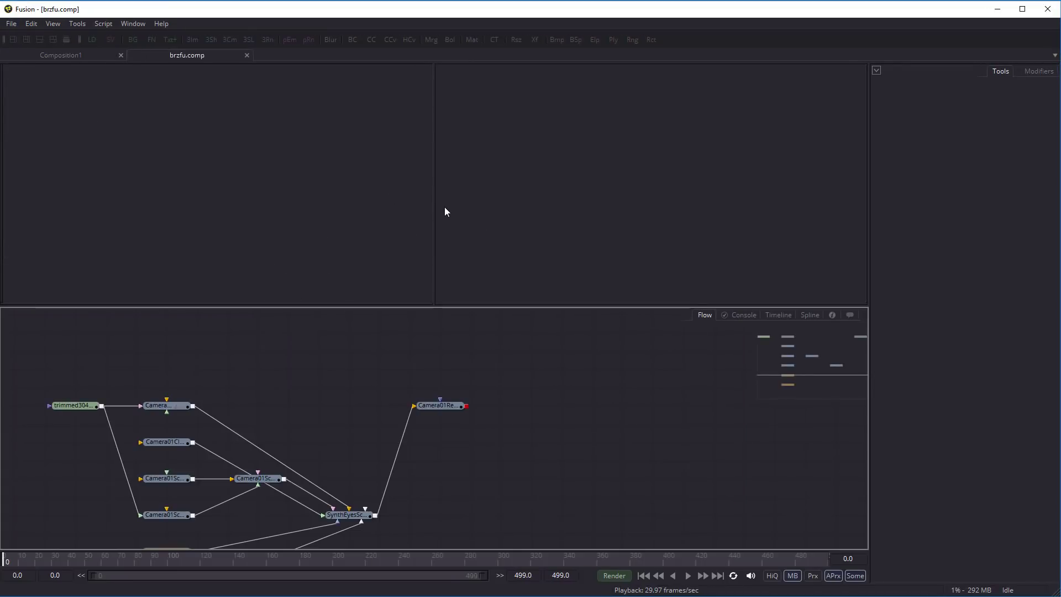
{"action": "scroll", "coordinate": [565, 330], "scroll_direction": "down", "scroll_amount": 3}
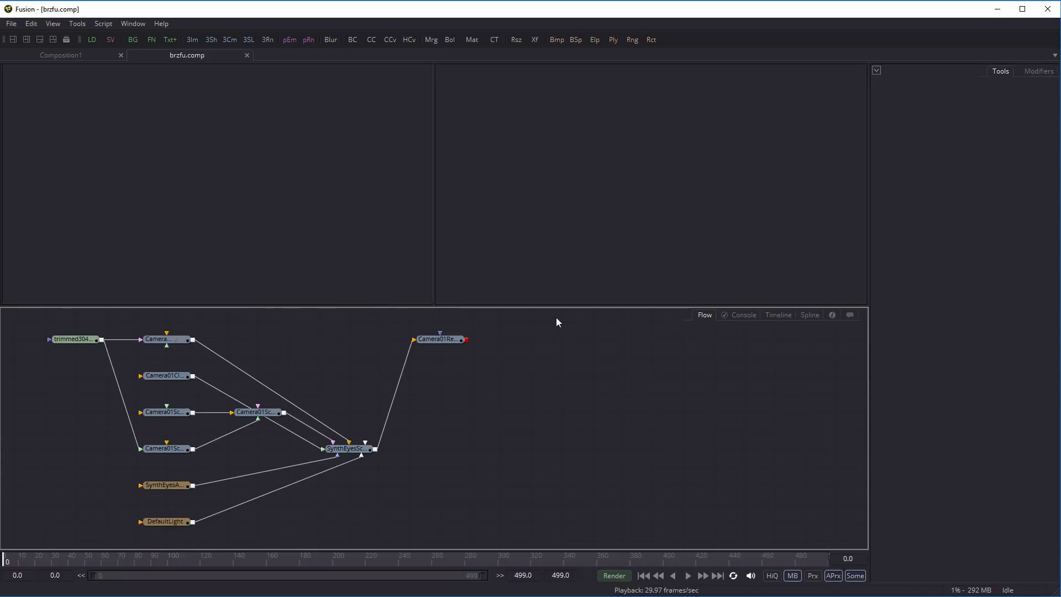
Step: Display the Camera01Renderer node in the second viewer and the SynthEyesScene node in the first viewer
{"action": "left_click", "coordinate": [449, 339]}
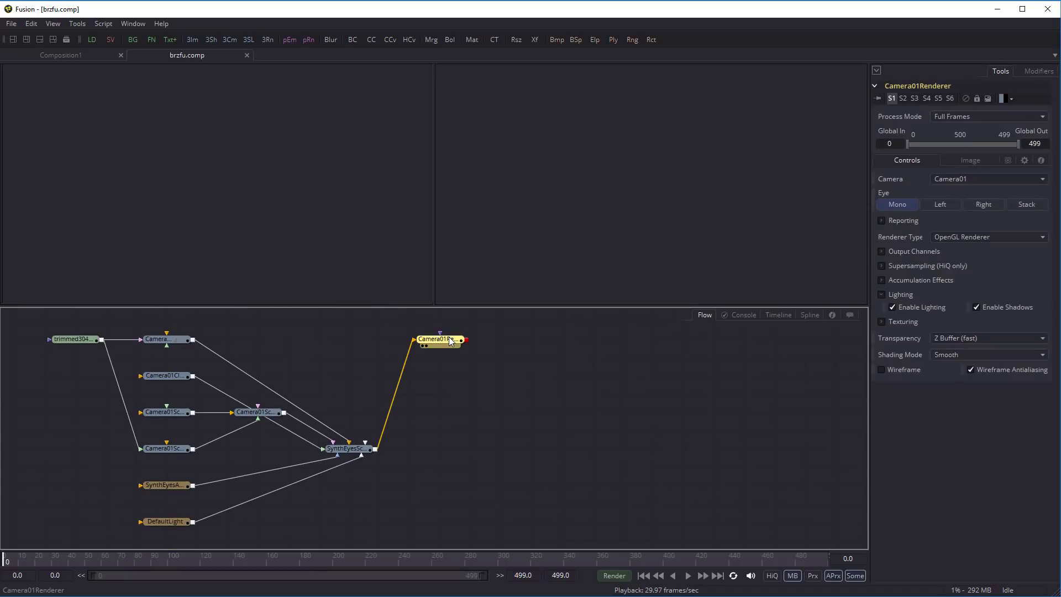
{"action": "key", "text": "2"}
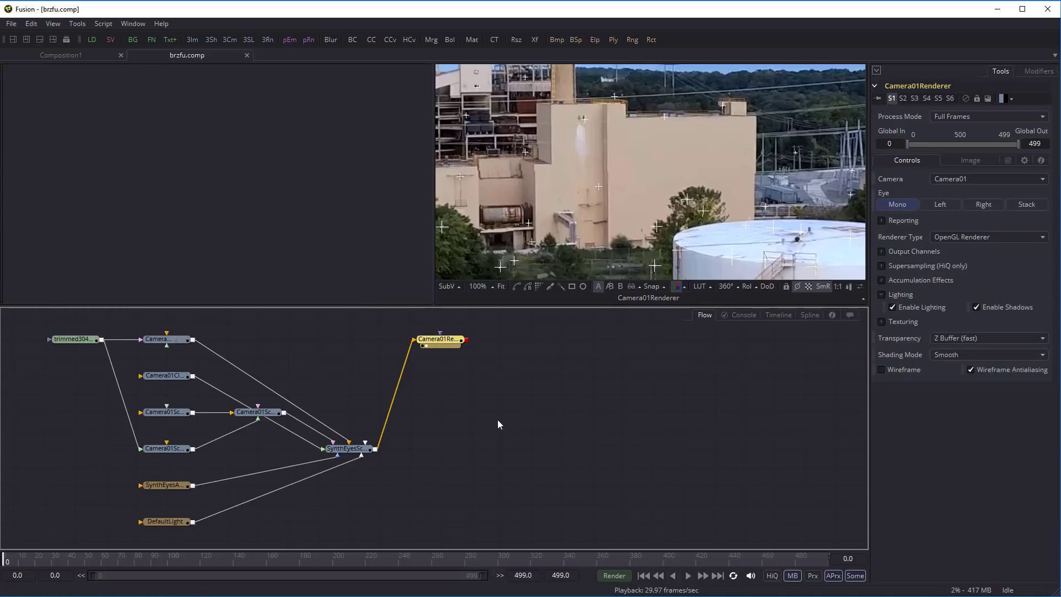
{"action": "left_click", "coordinate": [357, 450]}
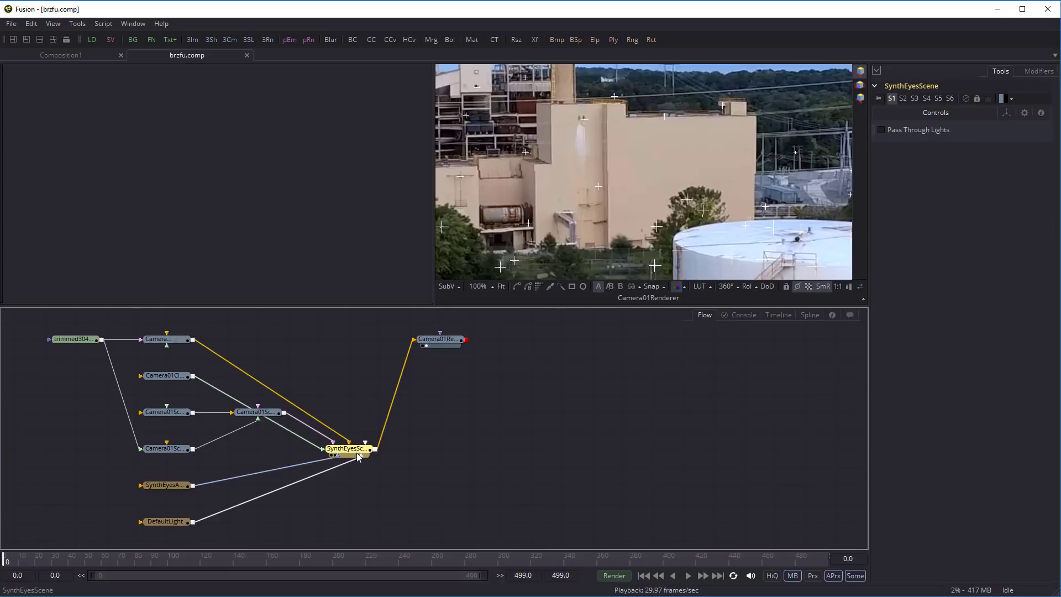
{"action": "key", "text": "1"}
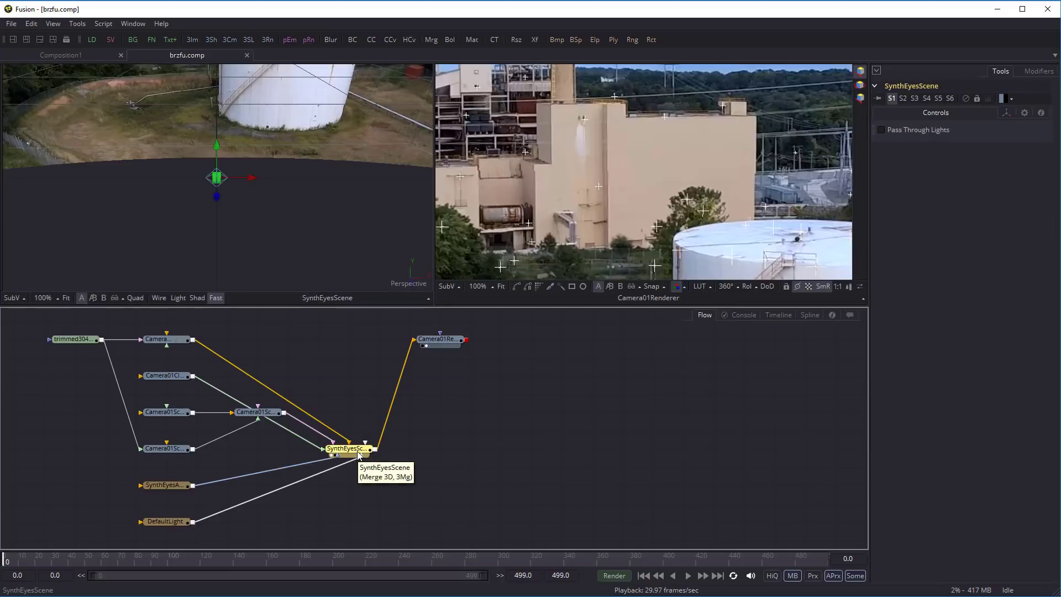
Step: Split the SynthEyesScene viewer into quad views and frame the cameras and trackers in the Front, Right and Top views
{"action": "left_click", "coordinate": [129, 298]}
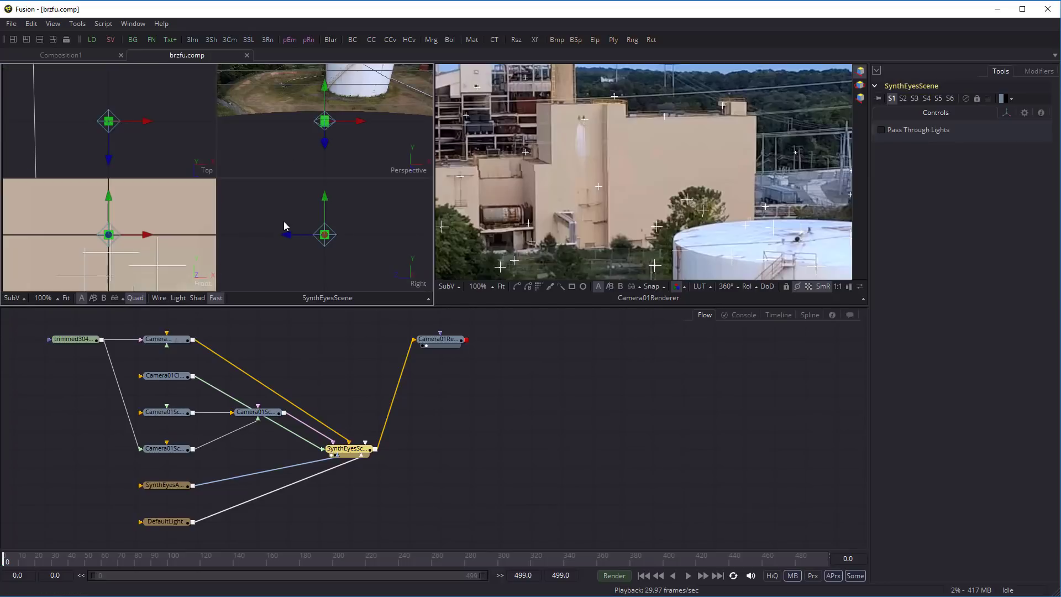
{"action": "scroll", "coordinate": [166, 209], "scroll_direction": "down", "scroll_amount": 8, "text": "ctrl"}
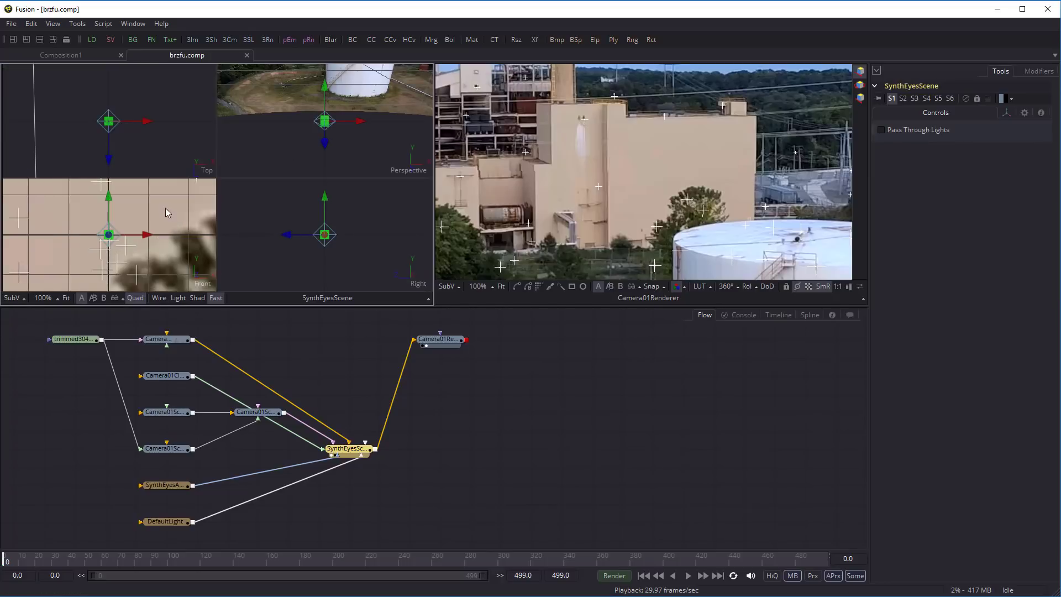
{"action": "scroll", "coordinate": [161, 215], "scroll_direction": "down", "scroll_amount": 4, "text": "ctrl"}
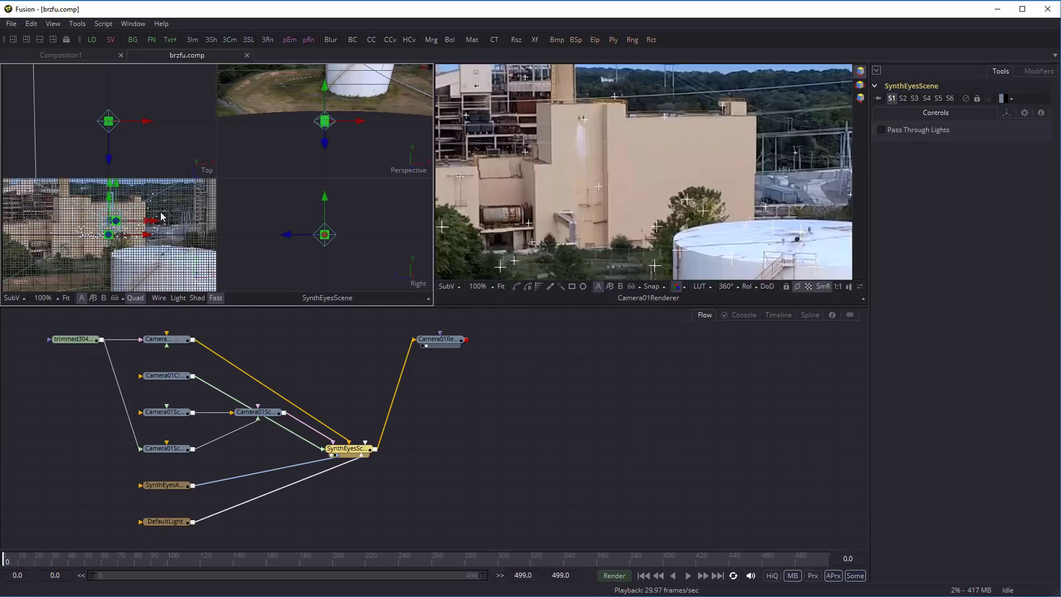
{"action": "scroll", "coordinate": [161, 215], "scroll_direction": "down", "scroll_amount": 5, "text": "ctrl"}
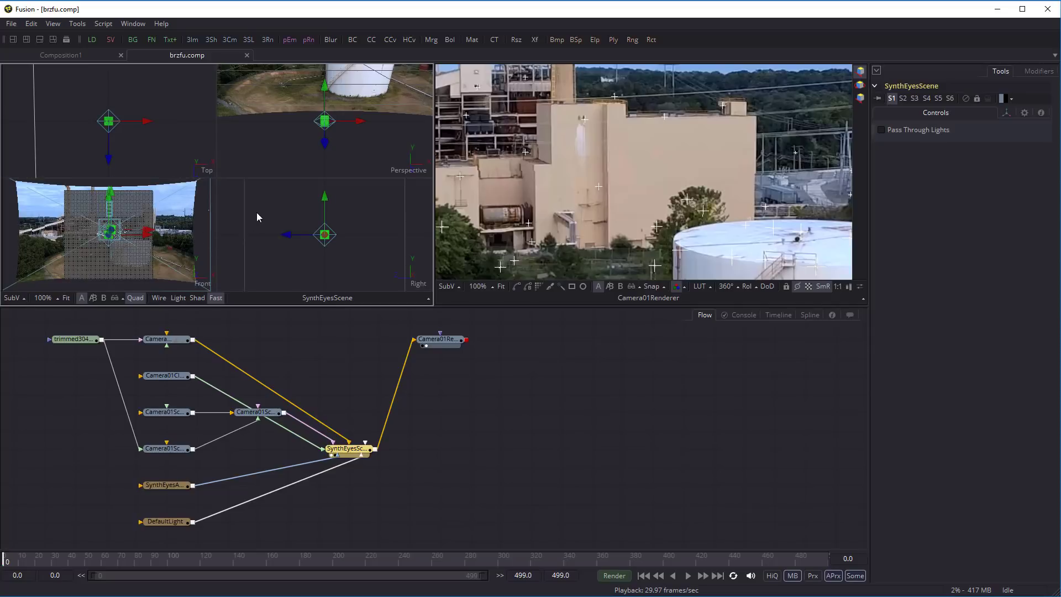
{"action": "scroll", "coordinate": [251, 214], "scroll_direction": "down", "scroll_amount": 10, "text": "ctrl"}
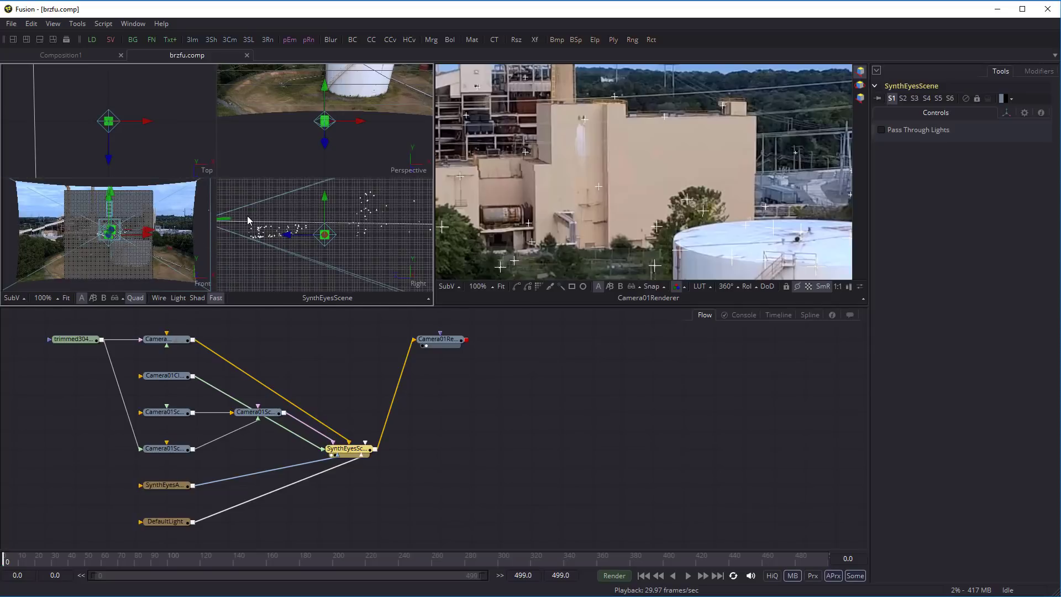
{"action": "scroll", "coordinate": [247, 215], "scroll_direction": "down", "scroll_amount": 2, "text": "ctrl"}
{"action": "scroll", "coordinate": [147, 150], "scroll_direction": "down", "scroll_amount": 4, "text": "ctrl"}
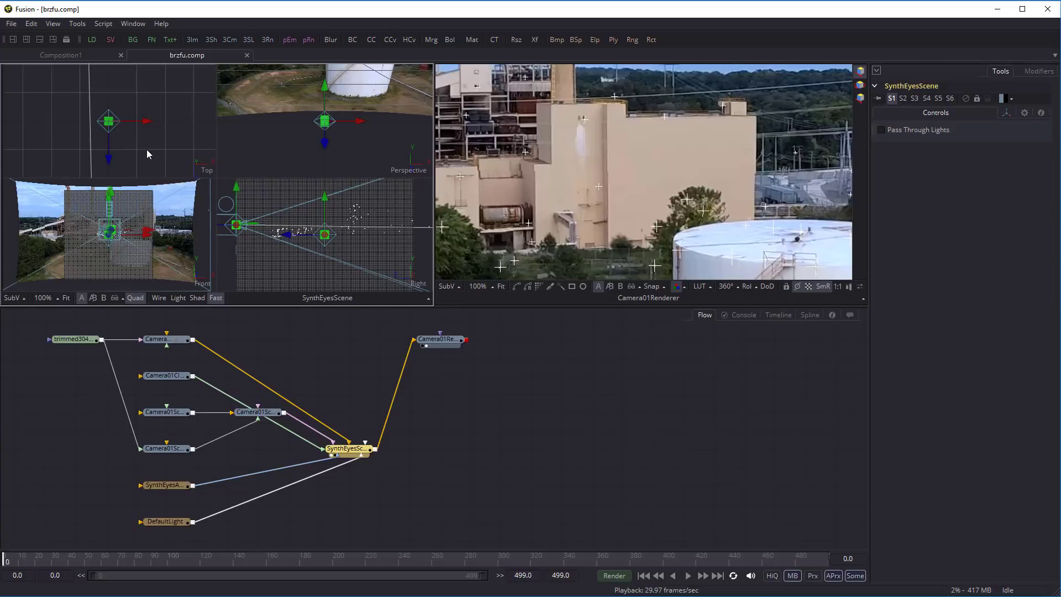
{"action": "scroll", "coordinate": [147, 150], "scroll_direction": "down", "scroll_amount": 8, "text": "ctrl"}
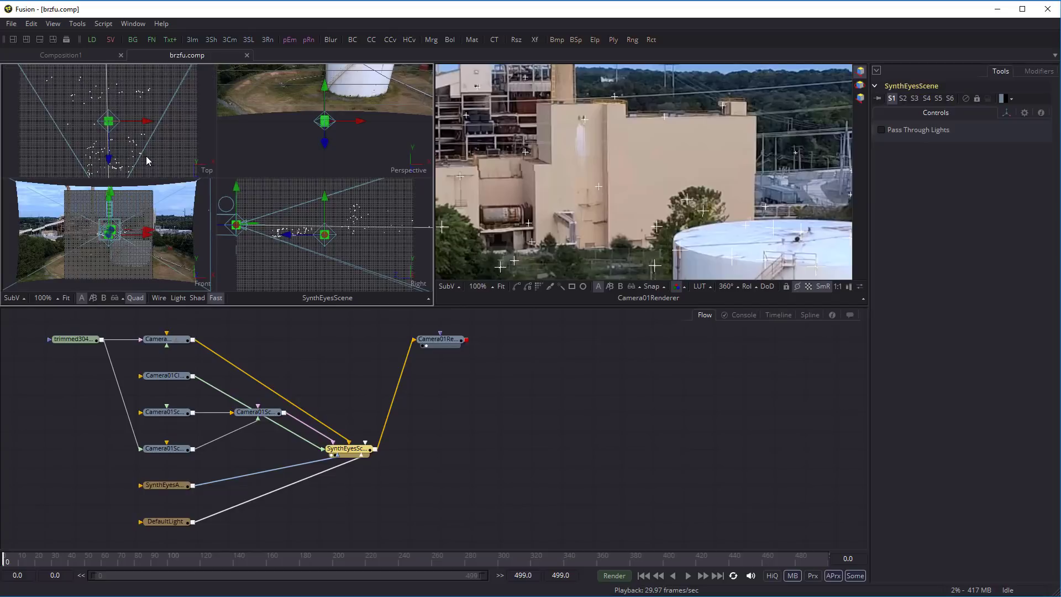
{"action": "scroll", "coordinate": [146, 156], "scroll_direction": "down", "scroll_amount": 5, "text": "ctrl"}
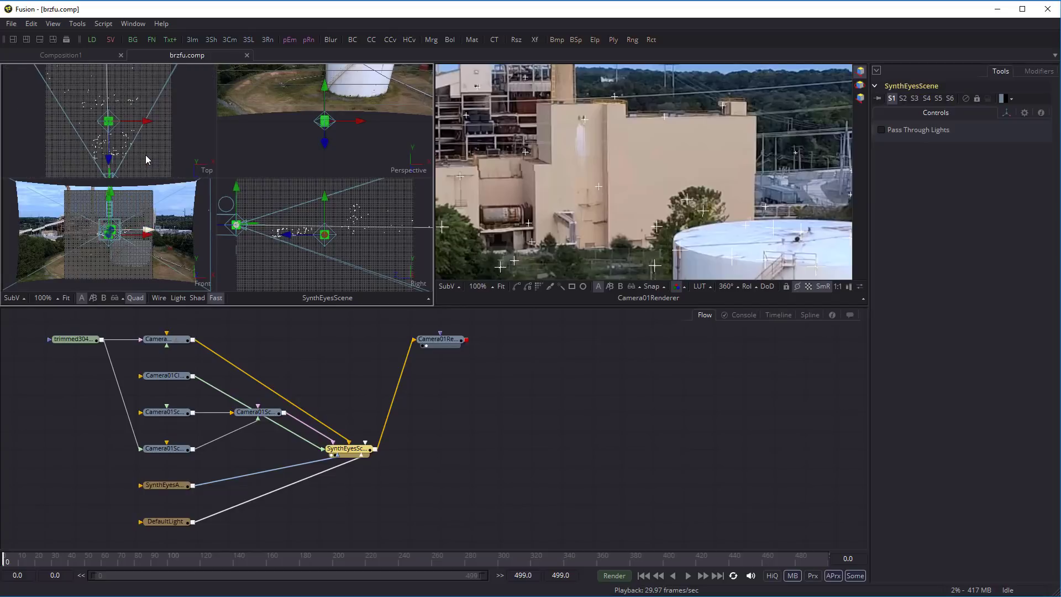
Step: Frame the whole rig in the Top view and scrub the composition to frame 187 to examine camera and screen motion
{"action": "left_click_drag", "start_coordinate": [21, 565], "coordinate": [683, 562]}
{"action": "left_click_drag", "start_coordinate": [913, 570], "coordinate": [3, 563]}
{"action": "scroll", "coordinate": [202, 130], "scroll_direction": "down", "scroll_amount": 2}
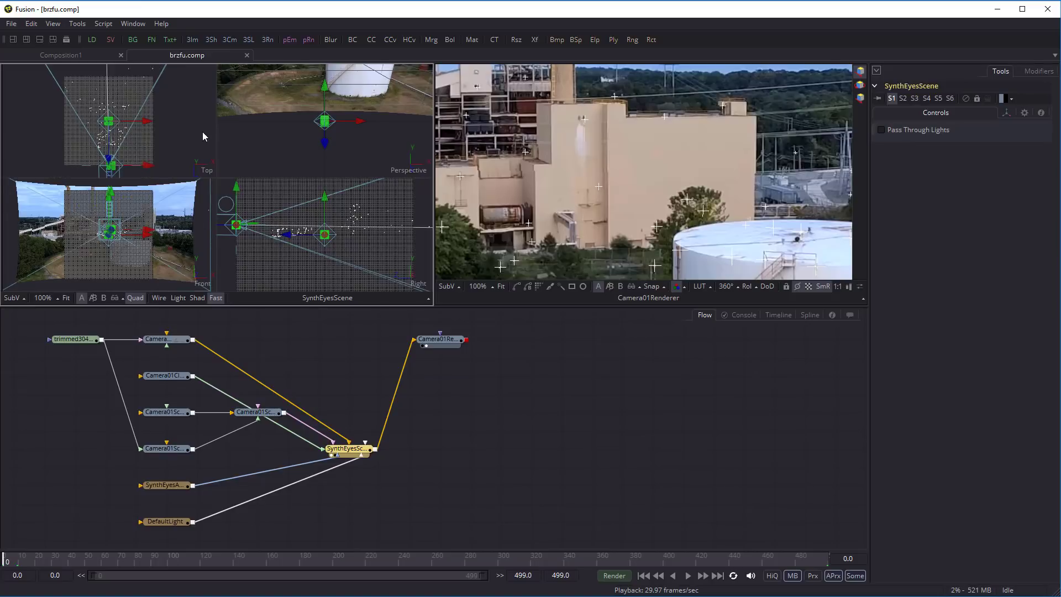
{"action": "scroll", "coordinate": [195, 138], "scroll_direction": "down", "scroll_amount": 2}
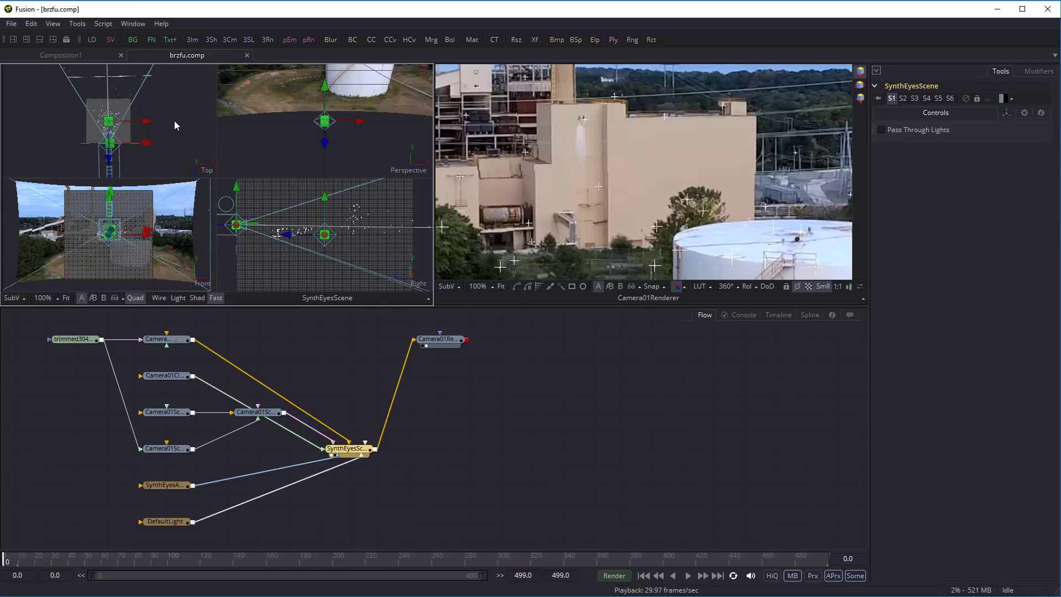
{"action": "left_click_drag", "start_coordinate": [67, 559], "coordinate": [720, 576]}
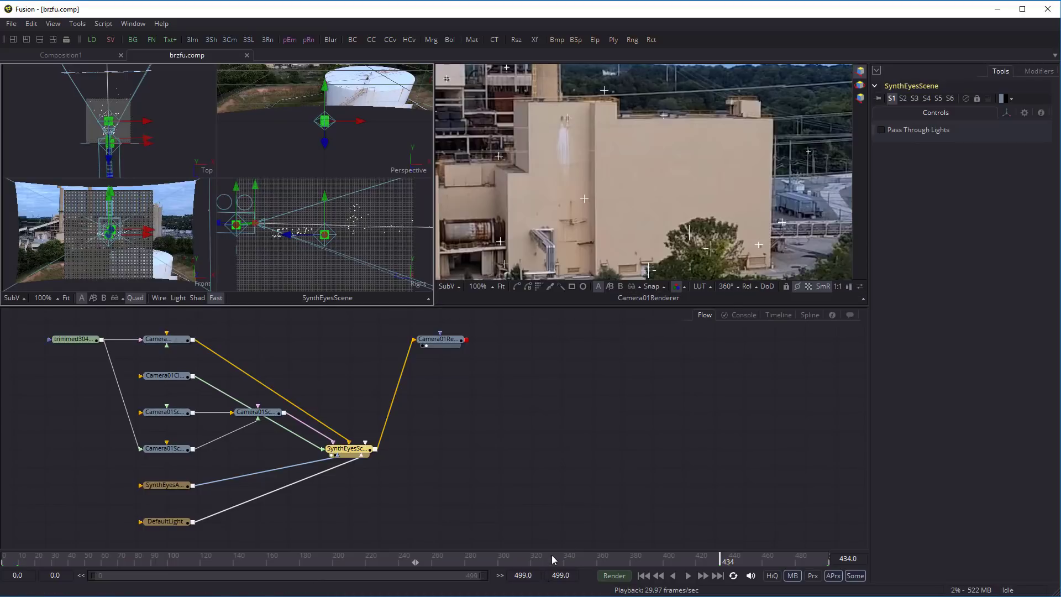
{"action": "left_click_drag", "start_coordinate": [552, 555], "coordinate": [313, 572]}
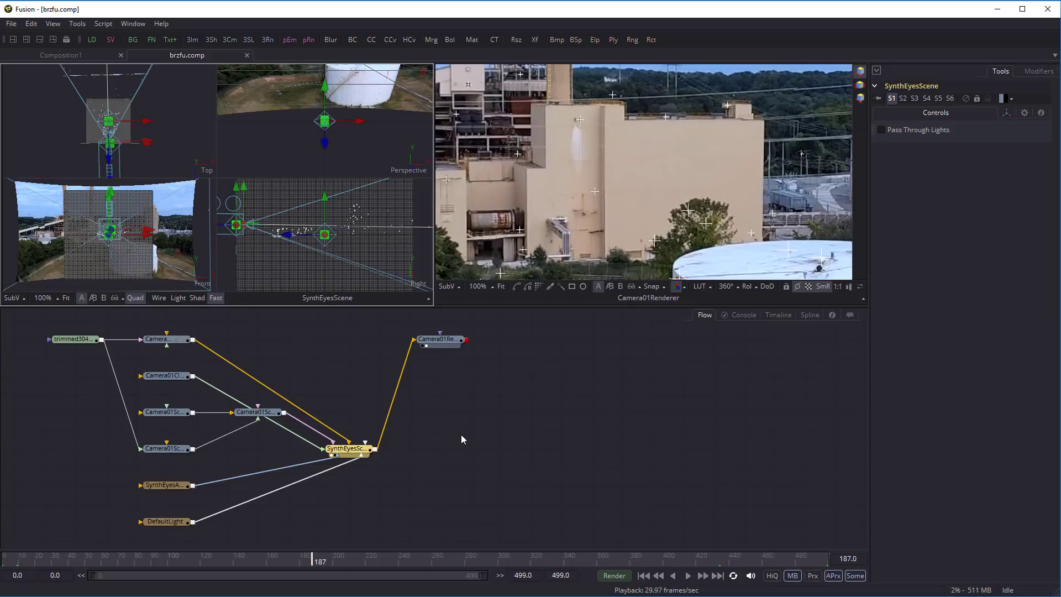
Step: Inspect the source shot trimmed304.mp4 fitted in the first viewer beside the render, and return that viewer to SynthEyesScene
{"action": "left_click", "coordinate": [337, 448]}
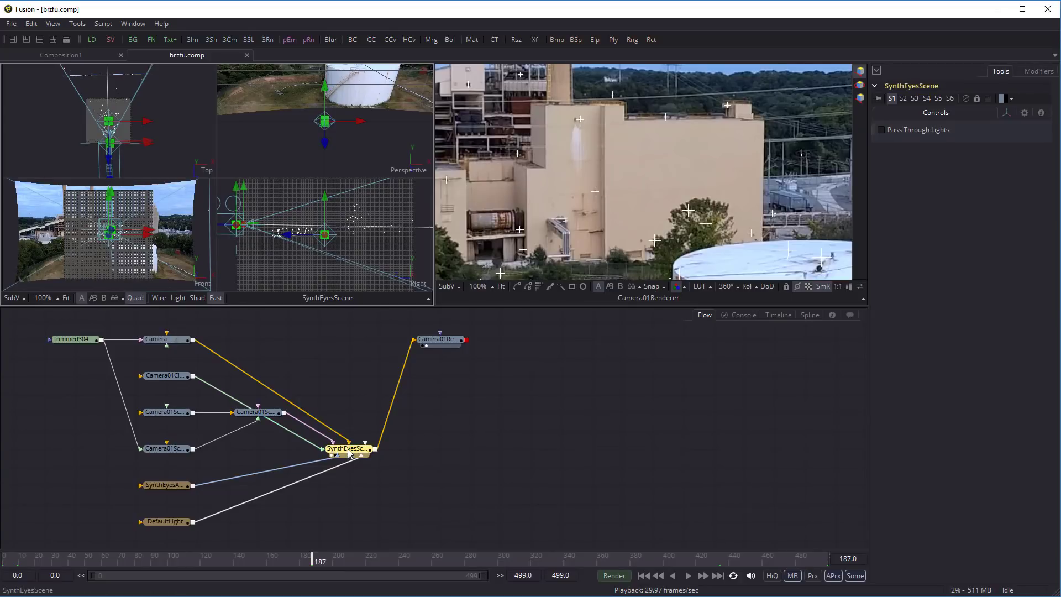
{"action": "left_click", "coordinate": [59, 342]}
{"action": "key", "text": "1"}
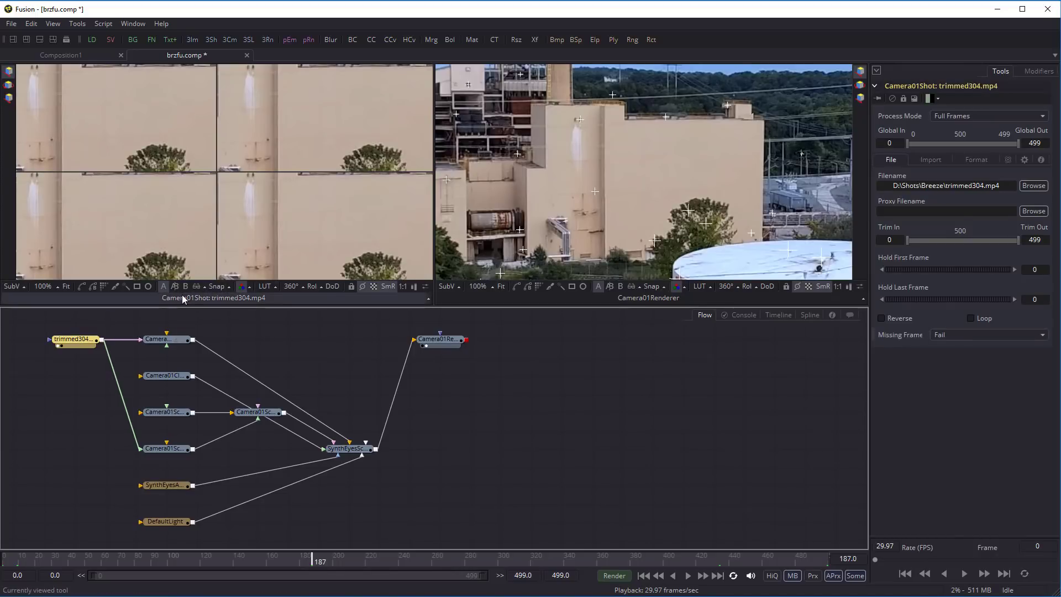
{"action": "left_click", "coordinate": [66, 286]}
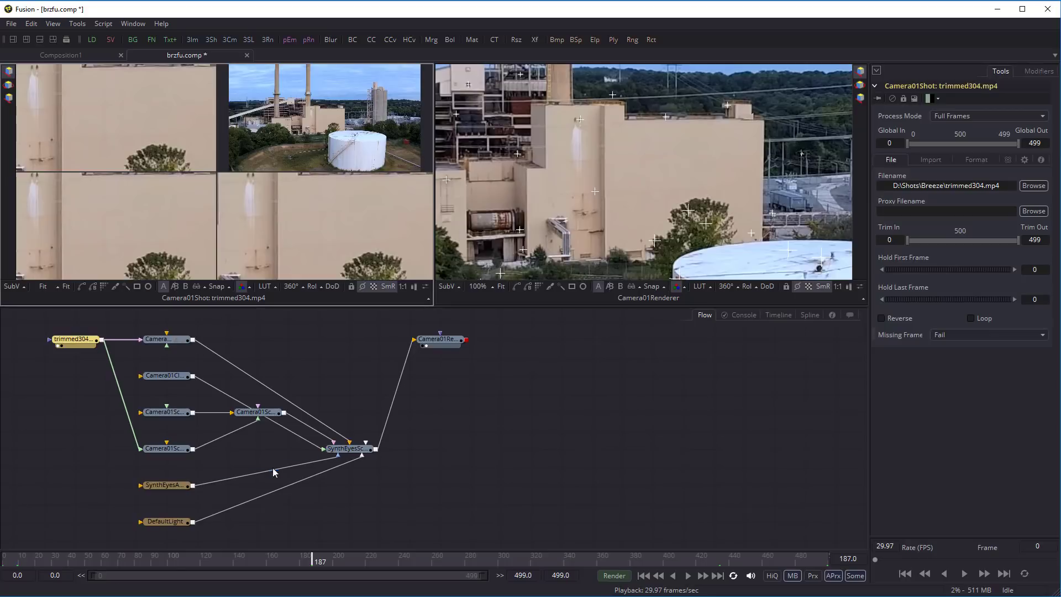
{"action": "left_click", "coordinate": [343, 451]}
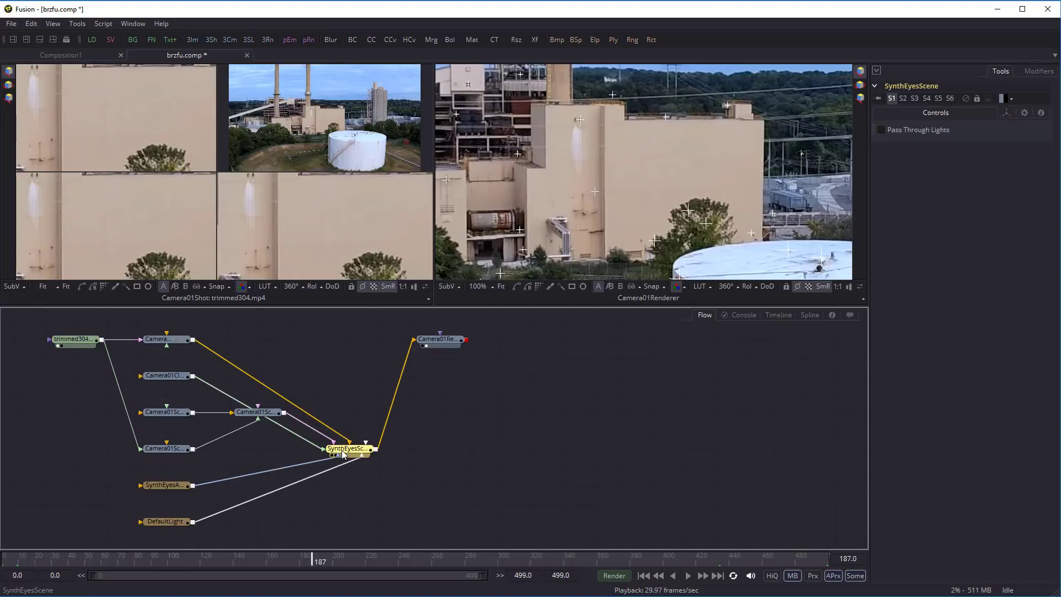
{"action": "key", "text": "1"}
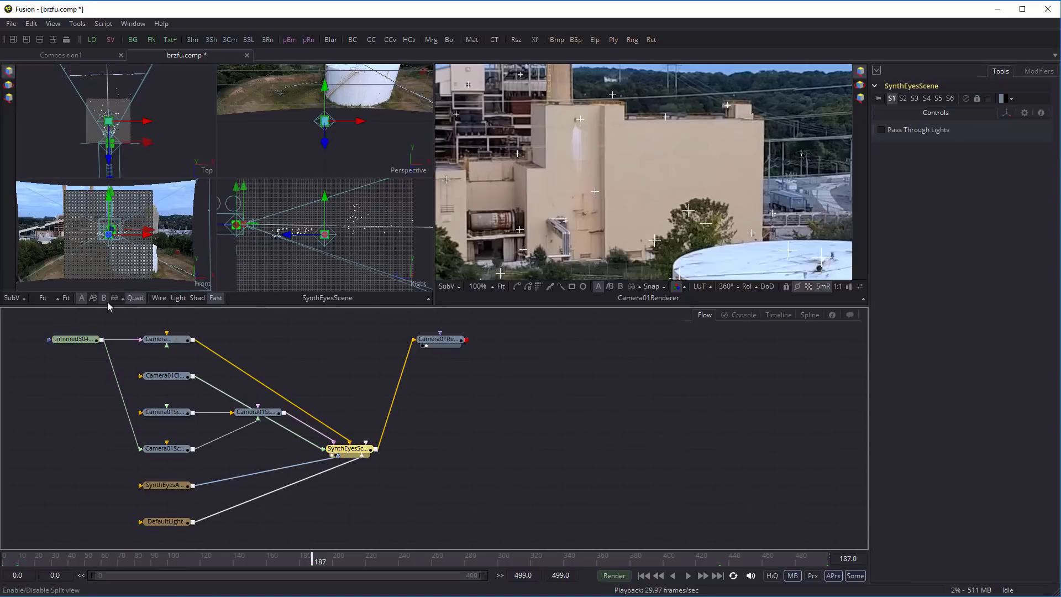
Step: Turn off the quad split, display the trimmed304.mp4 source clip in the first viewer, and fit the Camera01Renderer image in the second viewer
{"action": "left_click", "coordinate": [135, 298]}
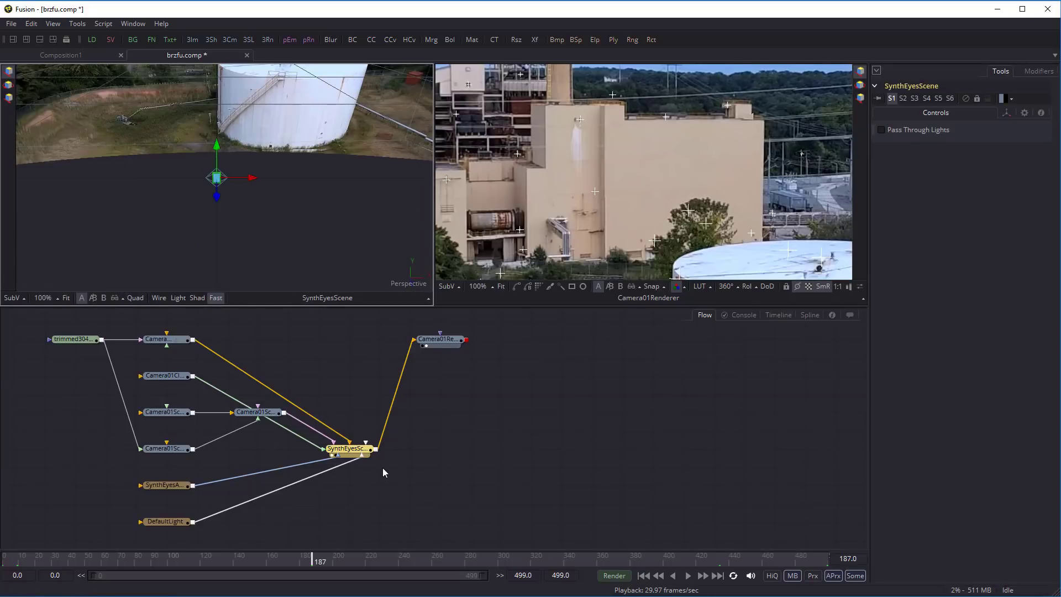
{"action": "left_click", "coordinate": [74, 339]}
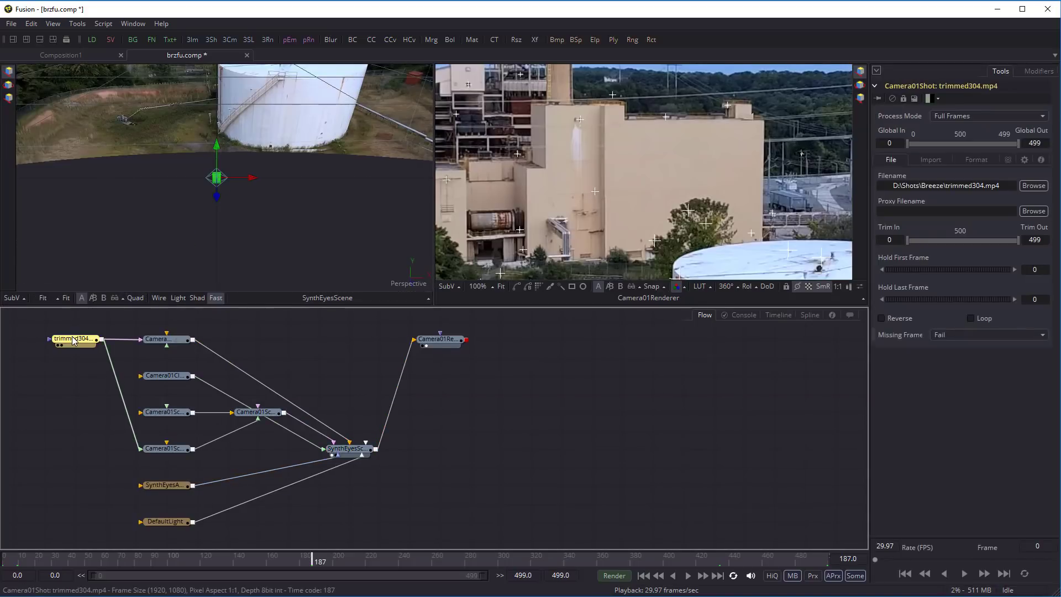
{"action": "key", "text": "1"}
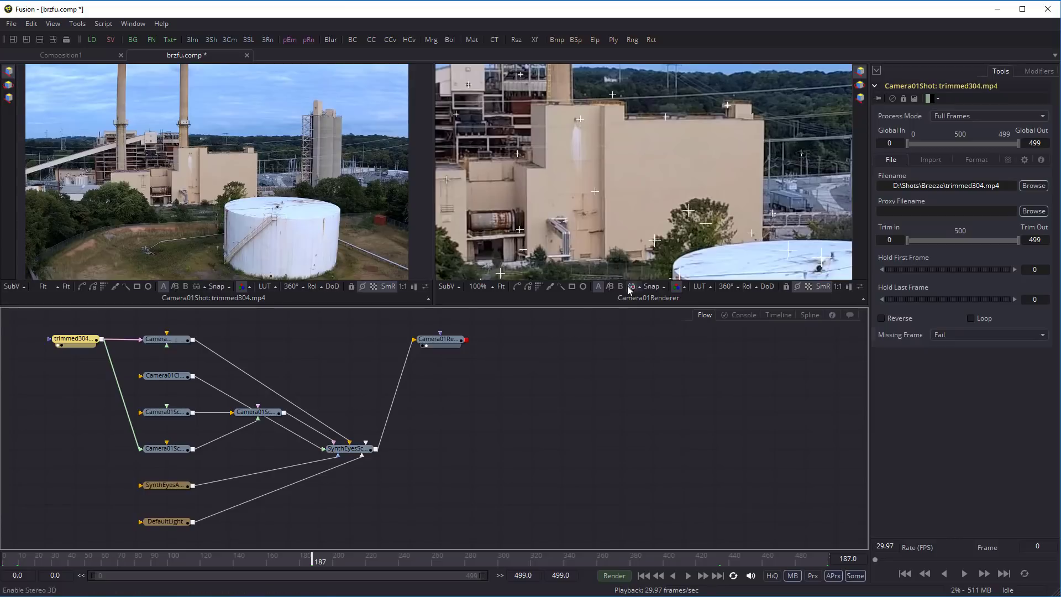
{"action": "left_click", "coordinate": [497, 287]}
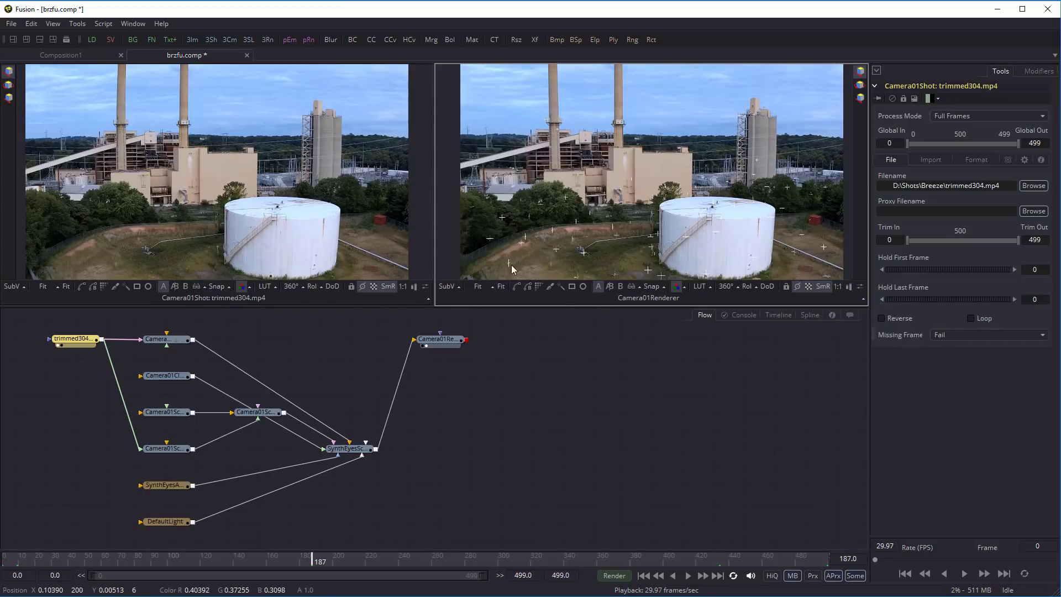
Step: Return to frame 0 and play the composition briefly to compare the source clip with the render
{"action": "left_click_drag", "start_coordinate": [187, 562], "coordinate": [1, 585]}
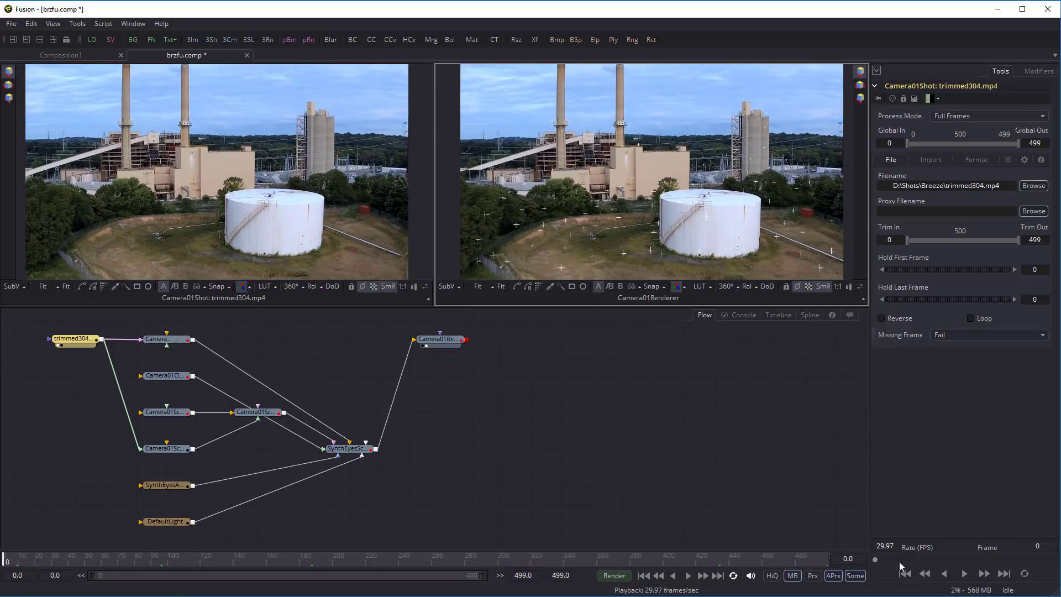
{"action": "left_click", "coordinate": [688, 576]}
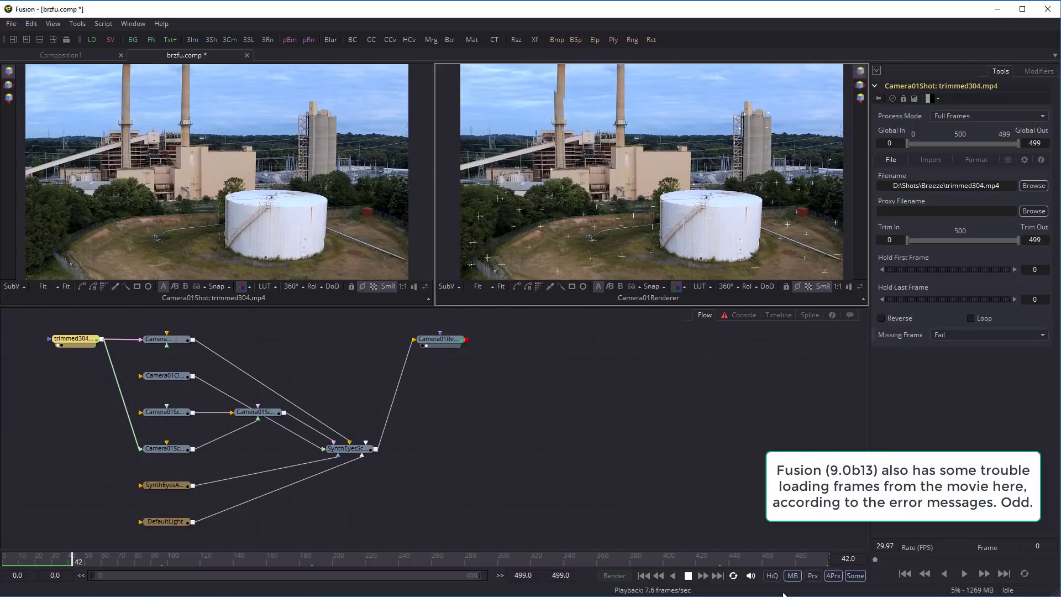
{"action": "left_click", "coordinate": [688, 575]}
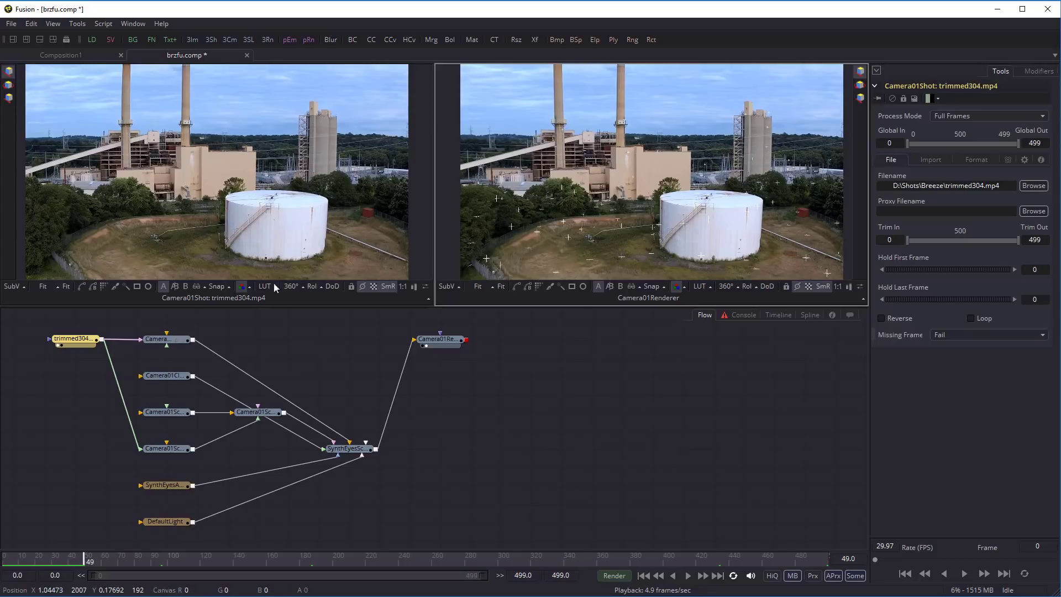
Step: Disconnect the trimmed304.mp4 source from the topmost Camera node and replay the composition, inspecting the render at 100% and fitted
{"action": "left_click_drag", "start_coordinate": [138, 338], "coordinate": [131, 325]}
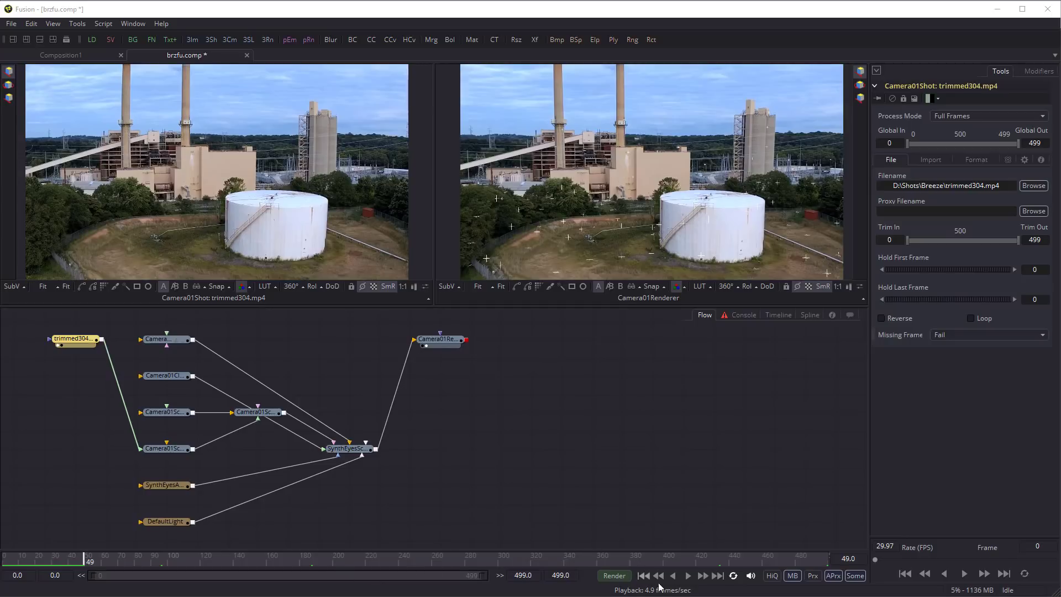
{"action": "left_click", "coordinate": [688, 576]}
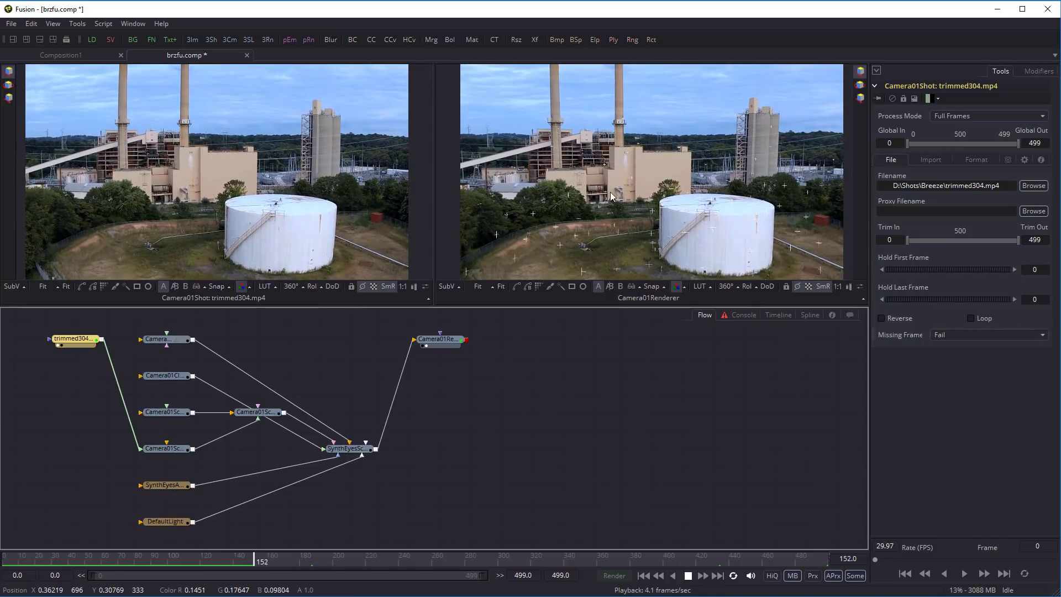
{"action": "left_click", "coordinate": [478, 286]}
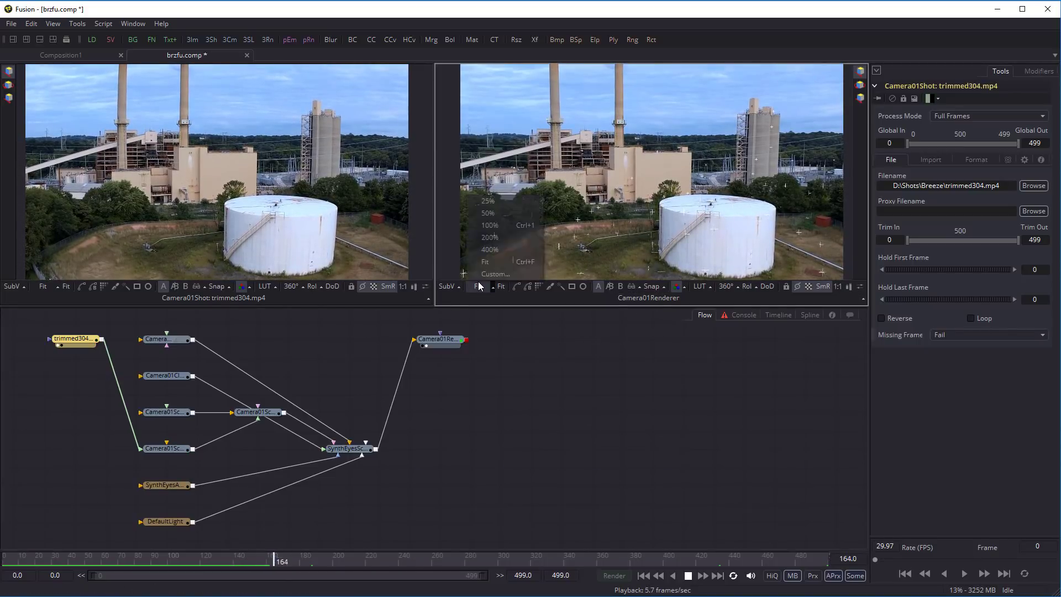
{"action": "left_click", "coordinate": [492, 224]}
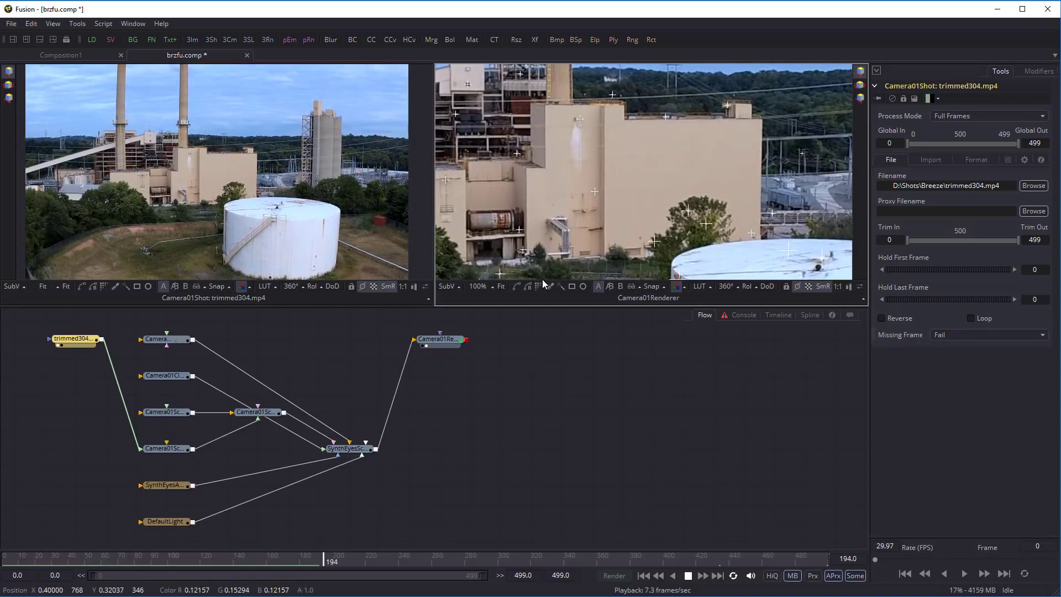
{"action": "left_click", "coordinate": [502, 286]}
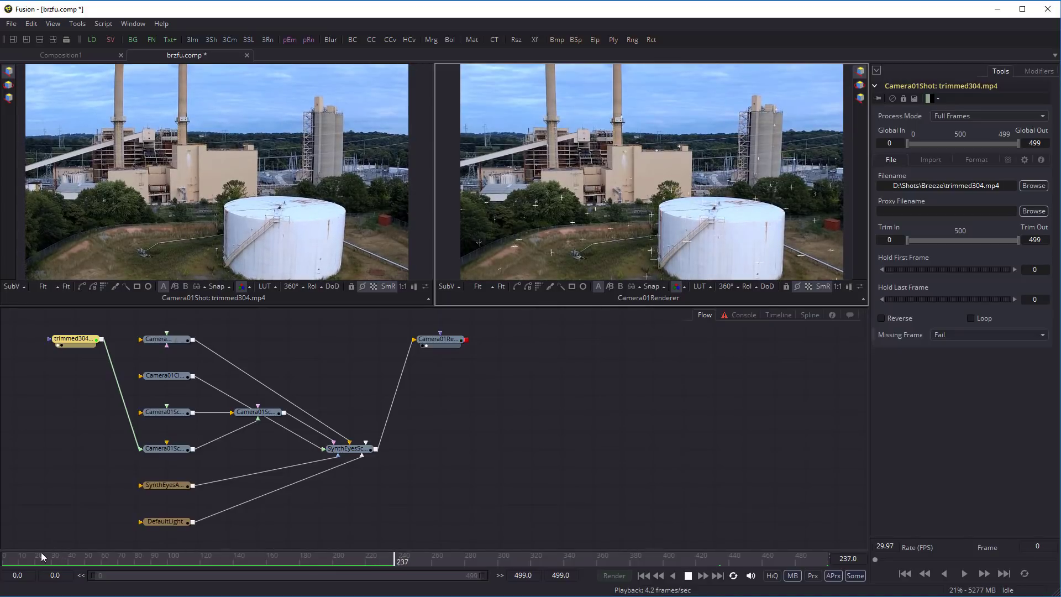
{"action": "left_click", "coordinate": [15, 557]}
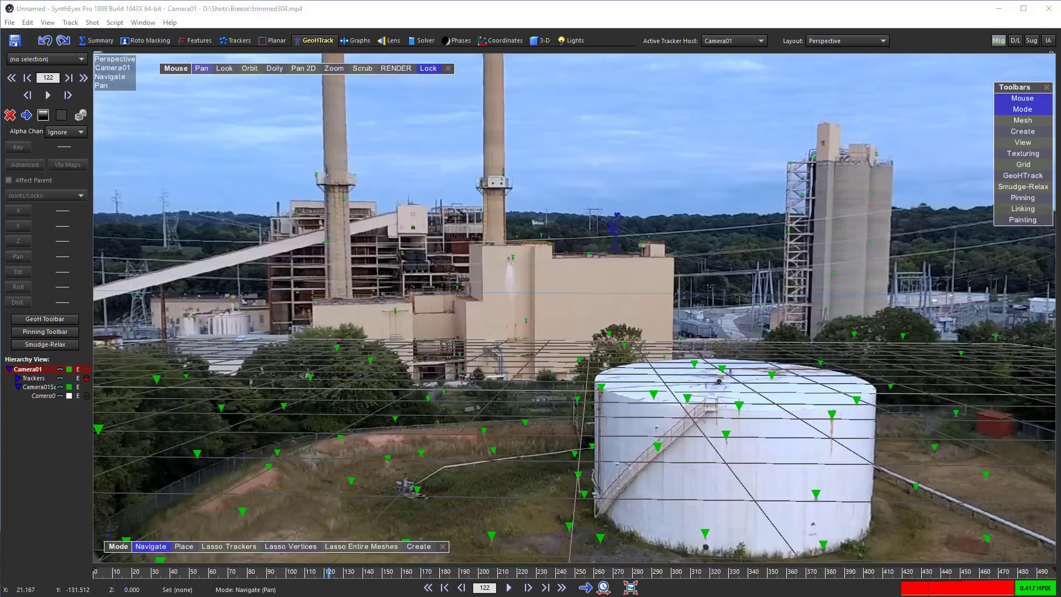
Step: Switch to SynthEyes and remove the stabilization rig from the shot with the Stabilization Removal script
{"action": "right_click", "coordinate": [41, 41]}
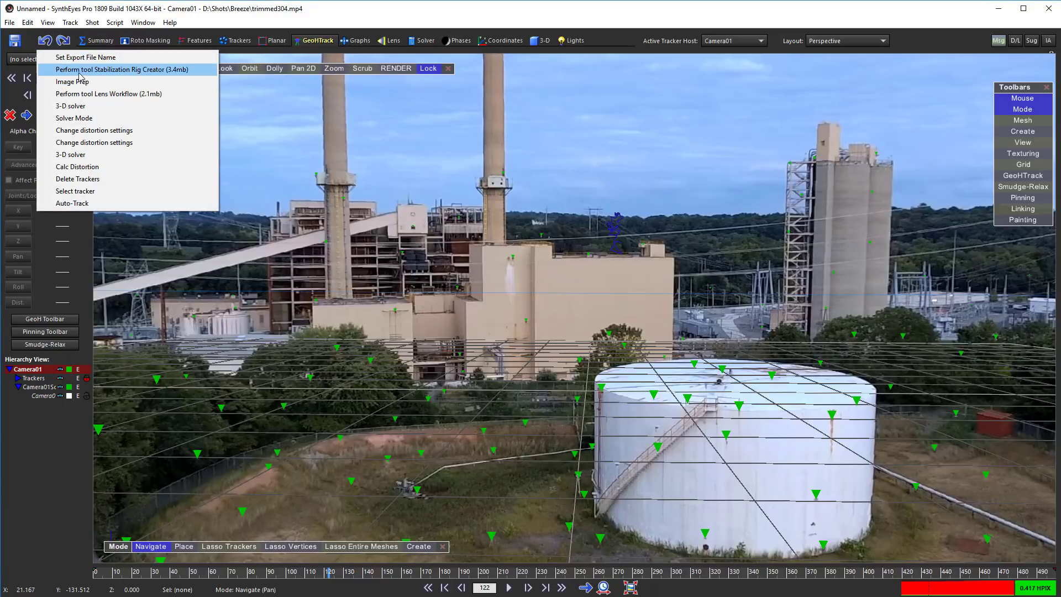
{"action": "left_click", "coordinate": [99, 12]}
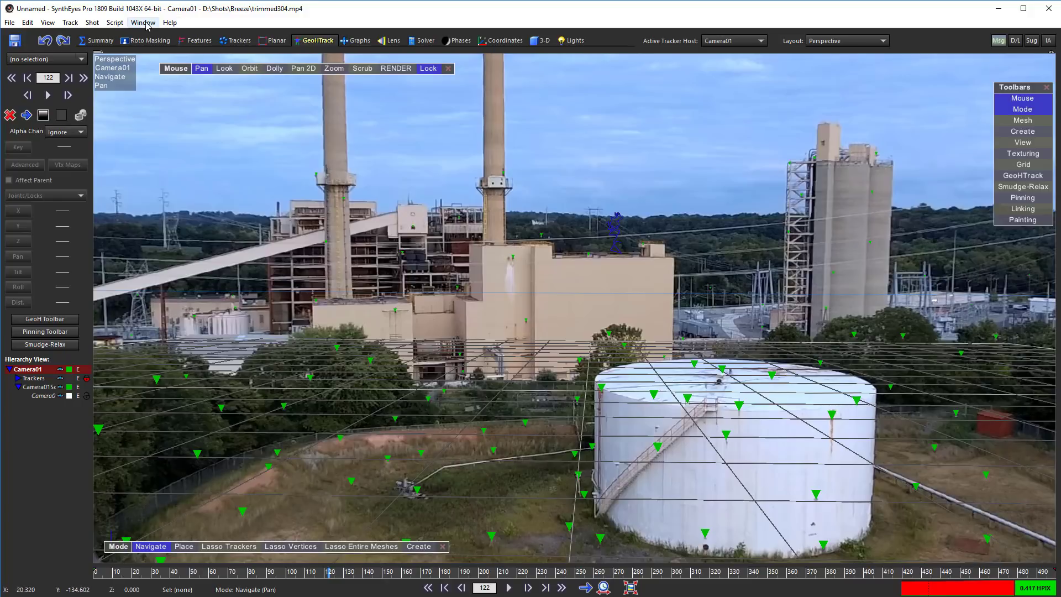
{"action": "left_click", "coordinate": [113, 23]}
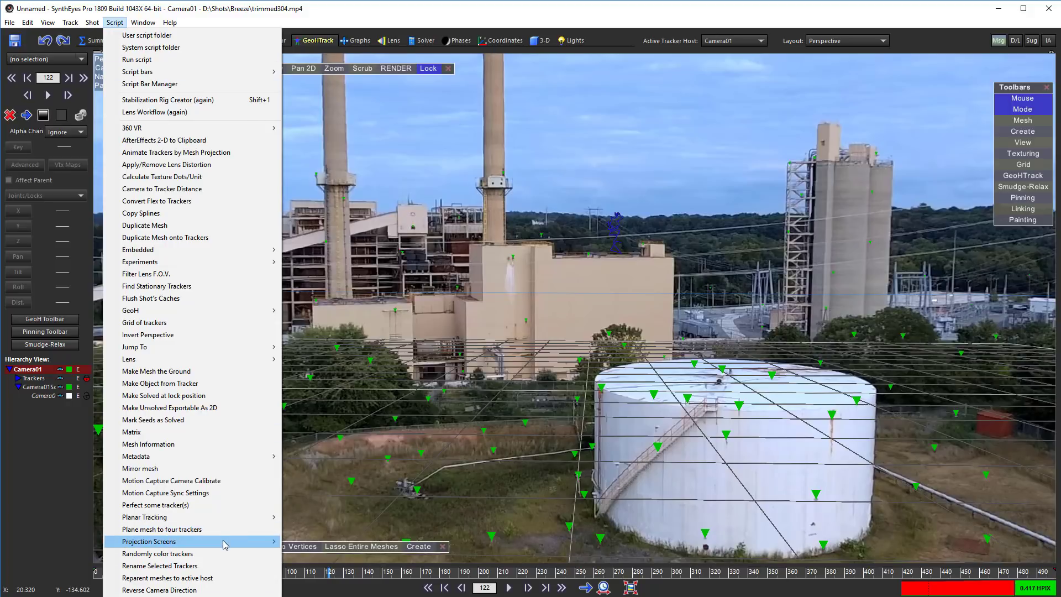
{"action": "mouse_move", "coordinate": [225, 541]}
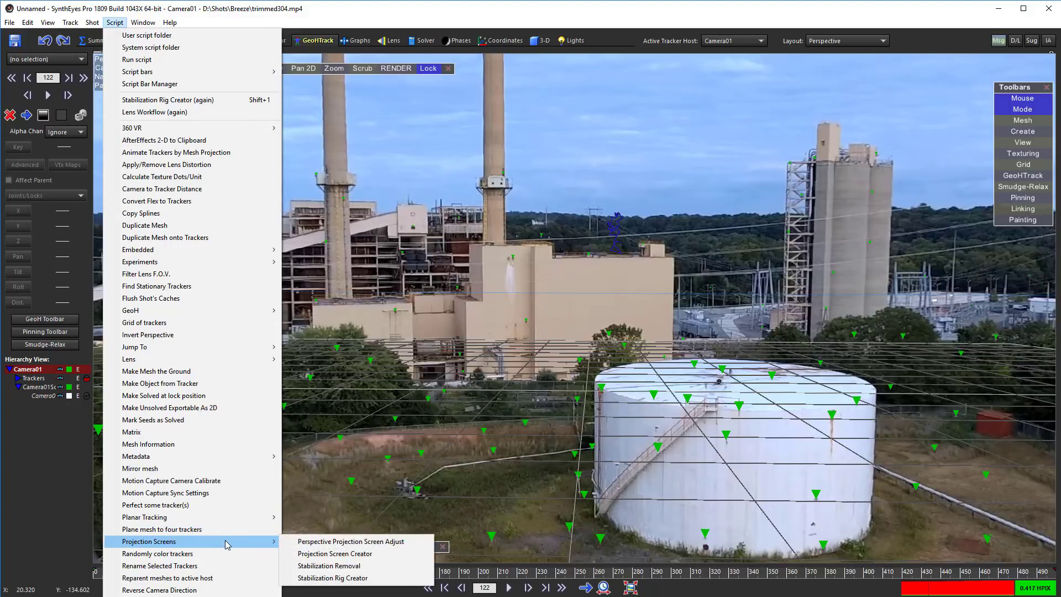
{"action": "left_click", "coordinate": [323, 565]}
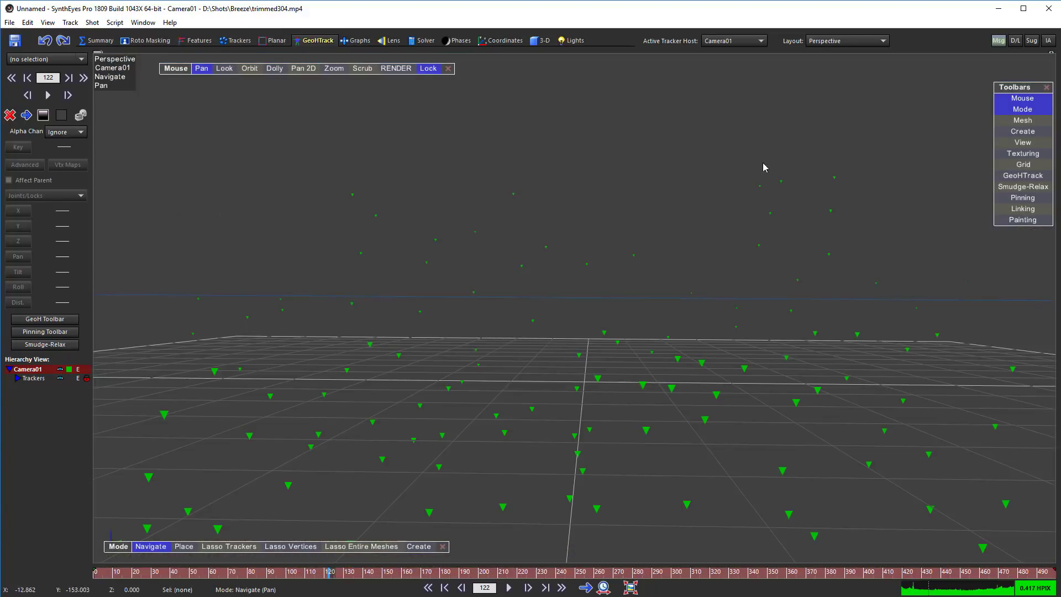
Step: Show the shot image in the perspective view, with the whole undistorted frame in view
{"action": "scroll", "coordinate": [608, 183], "scroll_direction": "up", "scroll_amount": 1}
{"action": "right_click", "coordinate": [604, 189]}
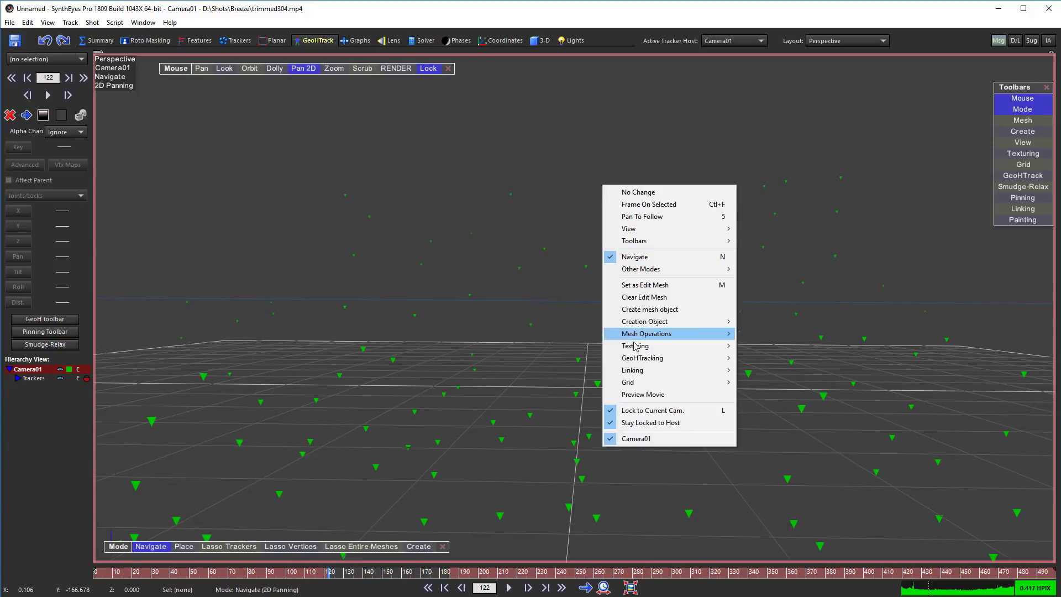
{"action": "mouse_move", "coordinate": [679, 232]}
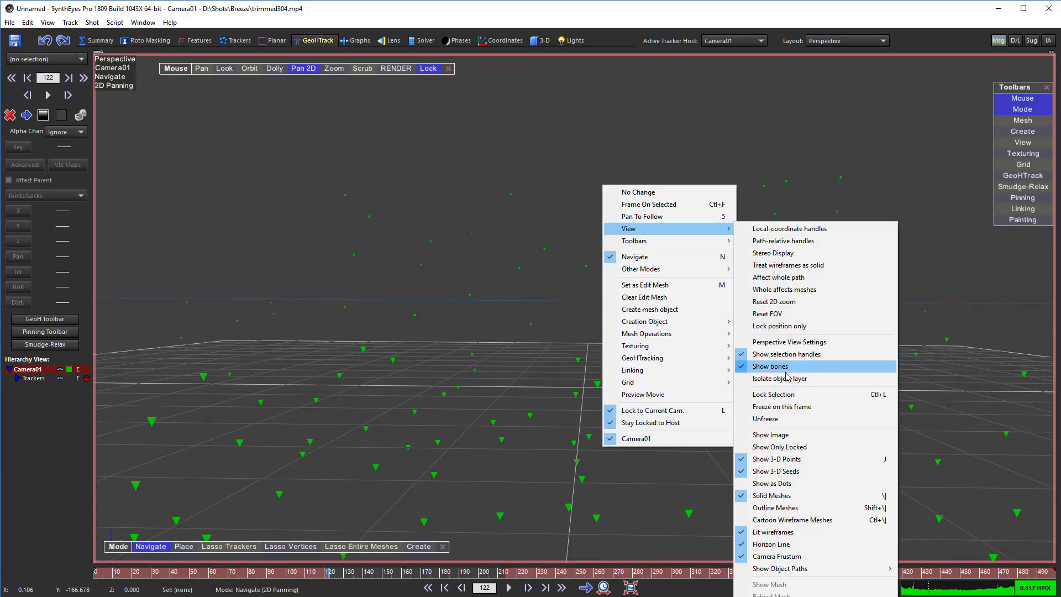
{"action": "left_click", "coordinate": [788, 434]}
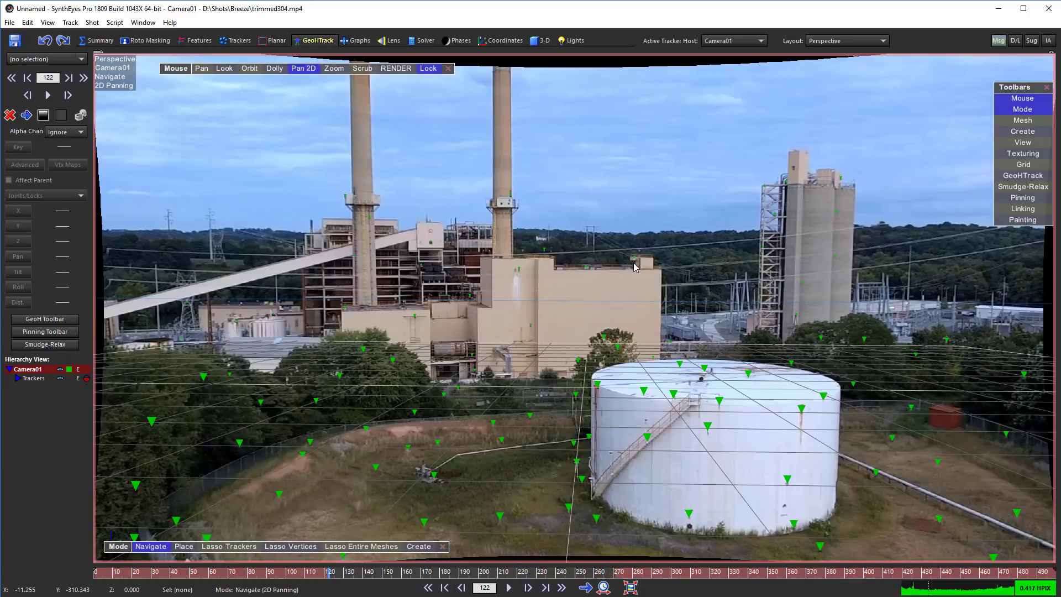
{"action": "scroll", "coordinate": [634, 262], "scroll_direction": "down", "scroll_amount": 2}
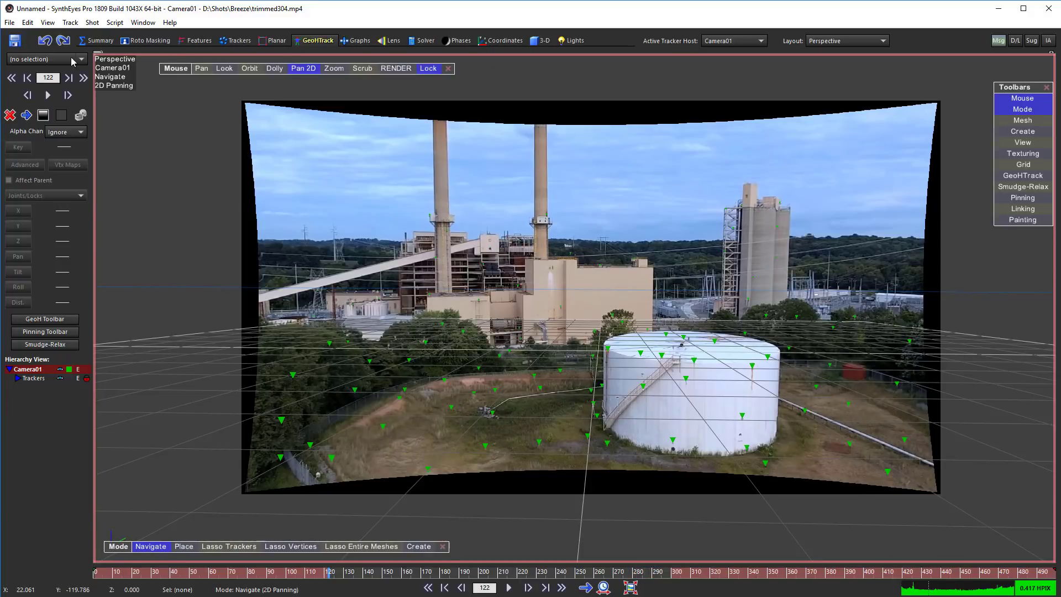
Step: Open the Summary room in the Quad layout and scrub the shot to frame 405 to examine the solved camera's motion
{"action": "left_click", "coordinate": [92, 42]}
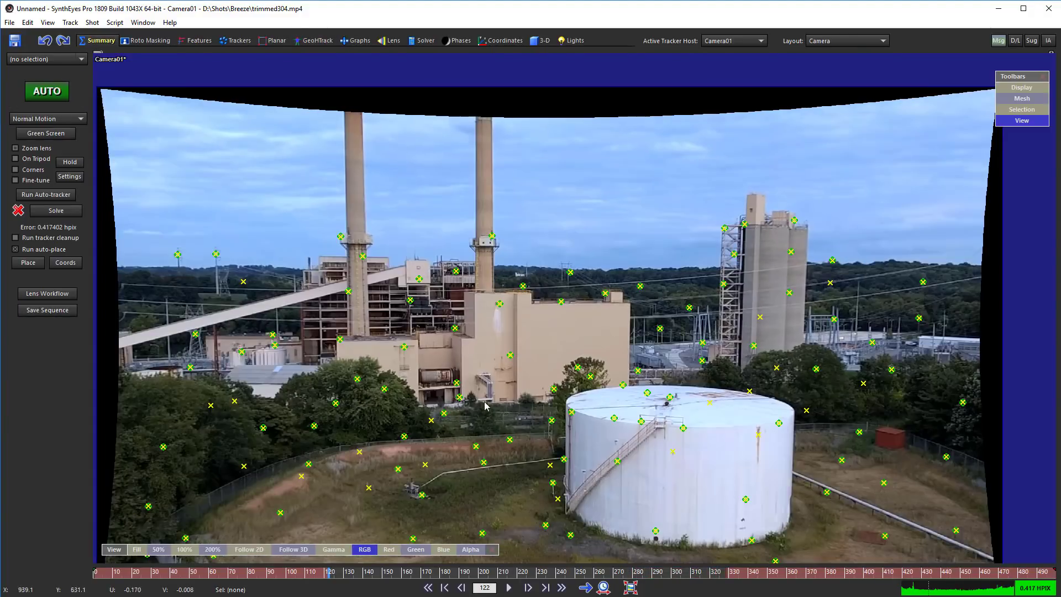
{"action": "left_click", "coordinate": [631, 588]}
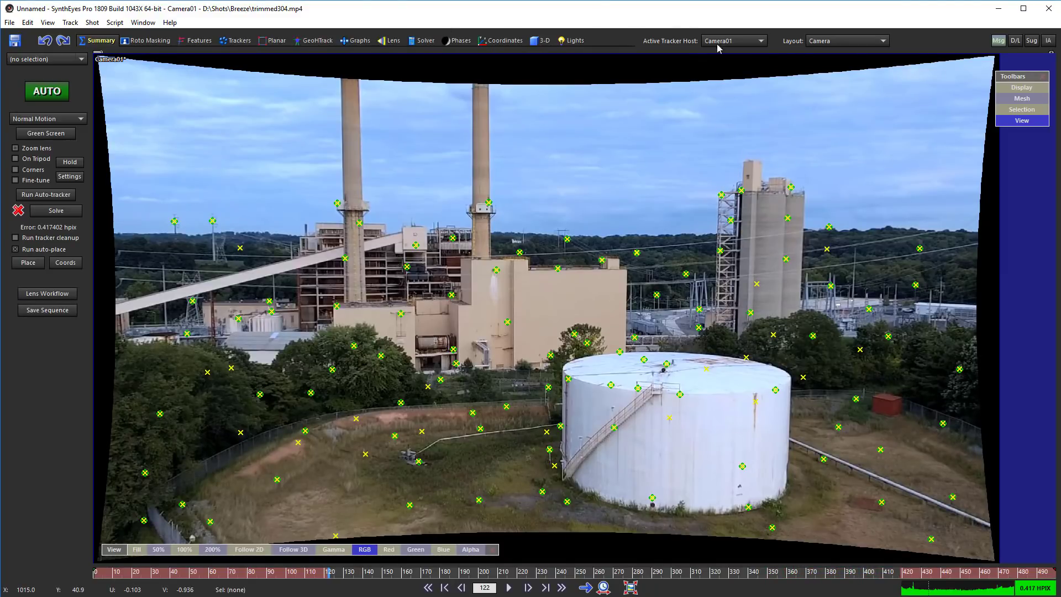
{"action": "left_click", "coordinate": [818, 42]}
{"action": "left_click", "coordinate": [816, 64]}
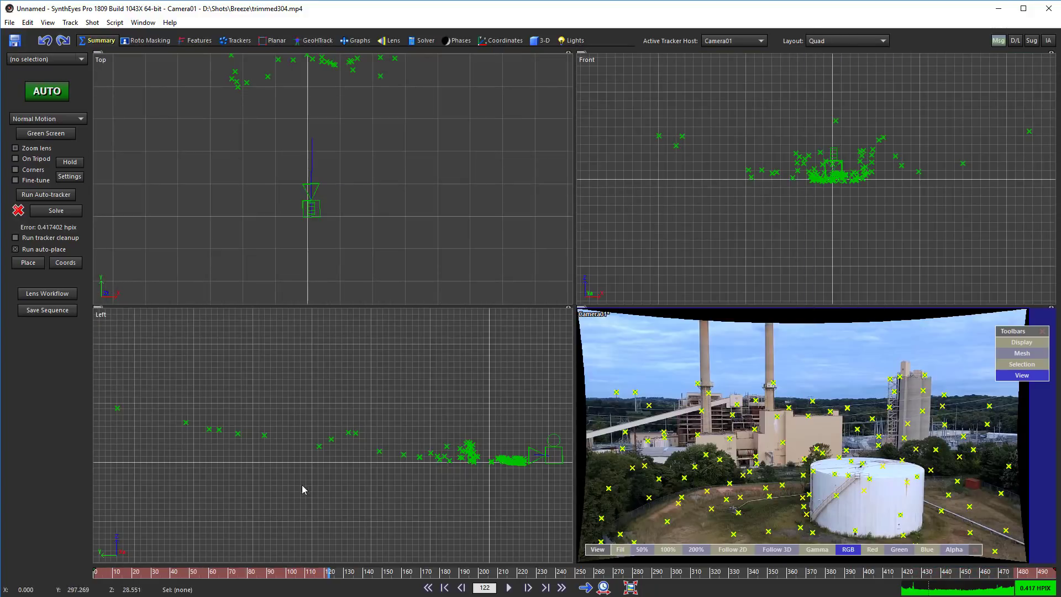
{"action": "left_click", "coordinate": [392, 572]}
{"action": "left_click_drag", "start_coordinate": [414, 571], "coordinate": [873, 572]}
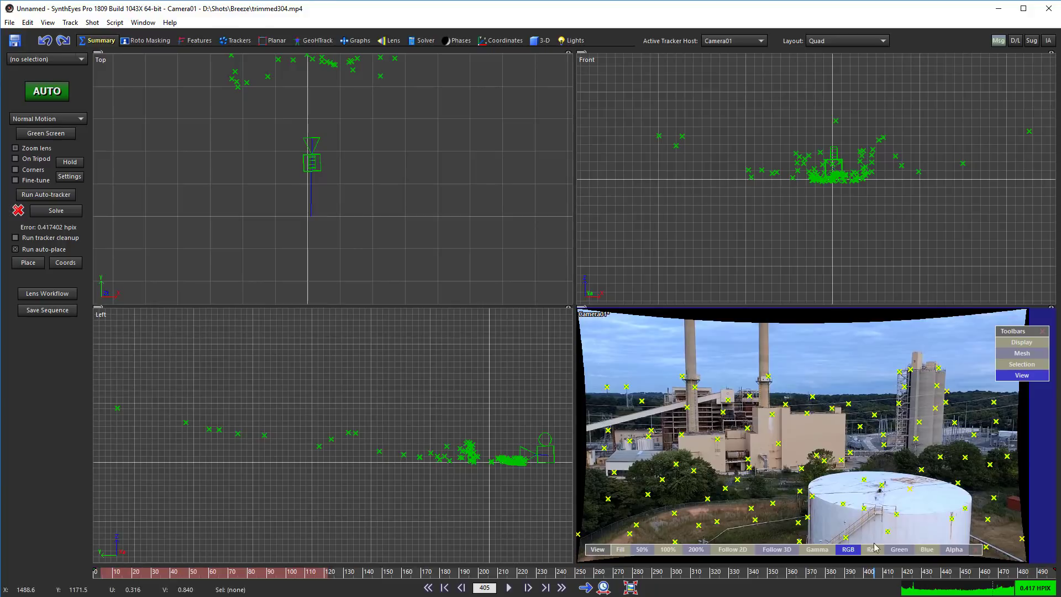
Step: Run Lens Workflow with the Undo earlier run option to restore the original distorted footage
{"action": "left_click", "coordinate": [115, 22]}
{"action": "left_click", "coordinate": [117, 24]}
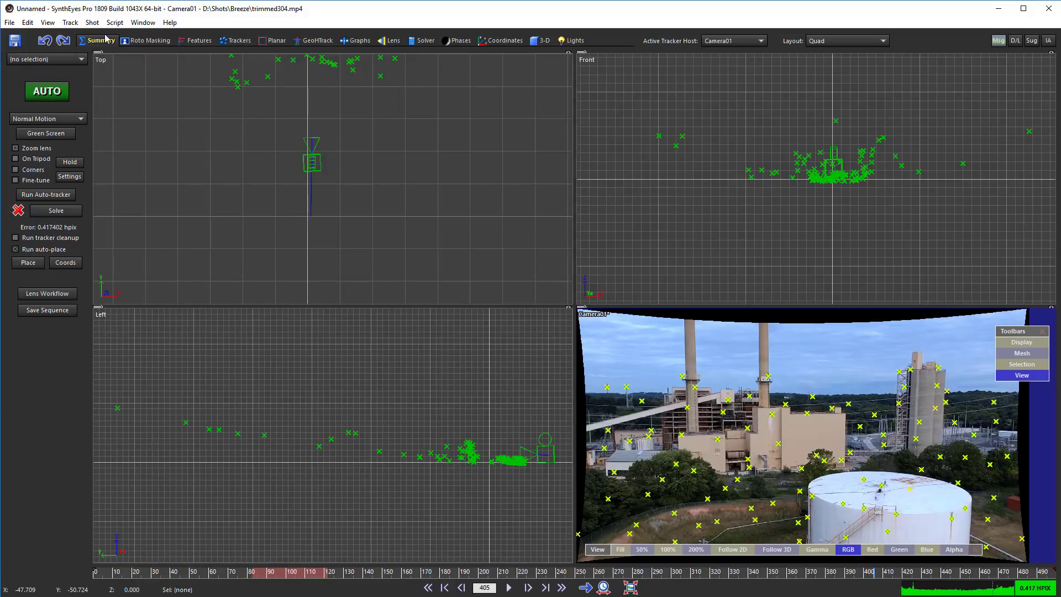
{"action": "left_click", "coordinate": [47, 293]}
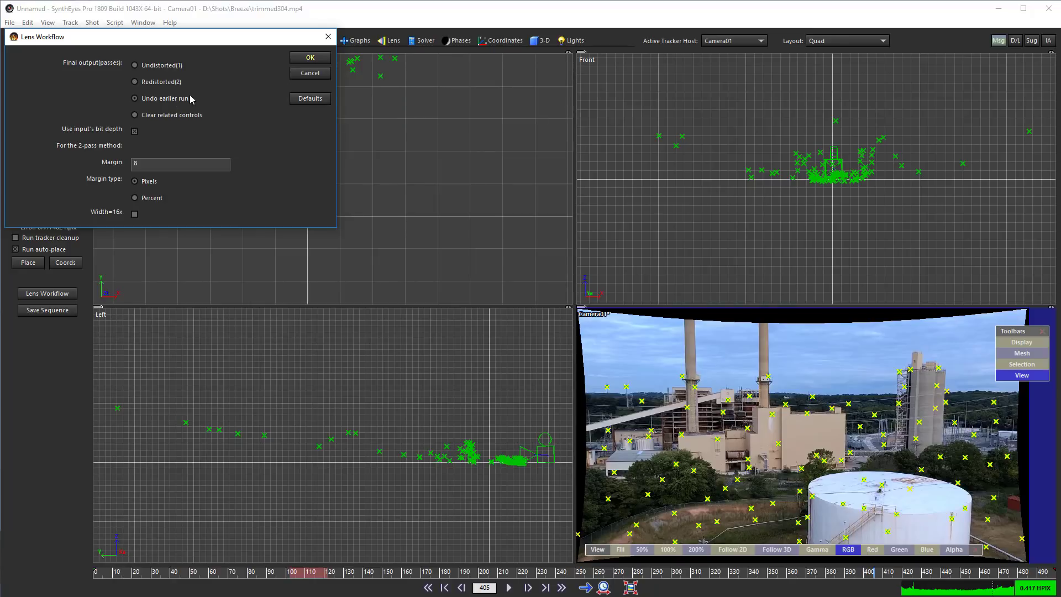
{"action": "left_click", "coordinate": [310, 58]}
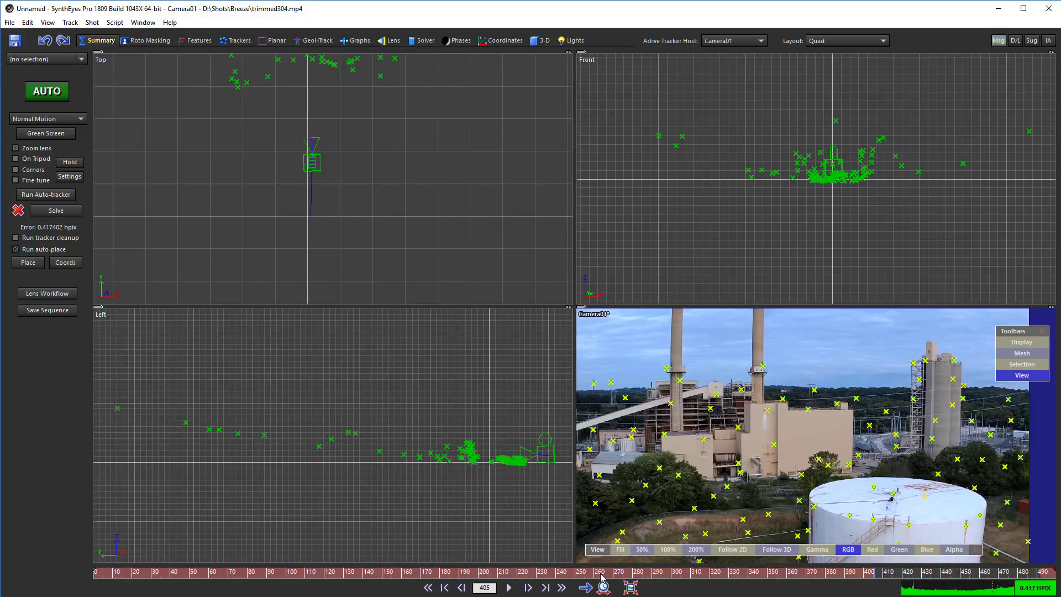
Step: Scrub between the early and last frames and look closely at the tracker alignment on the restored power plant footage
{"action": "left_click_drag", "start_coordinate": [932, 577], "coordinate": [794, 577]}
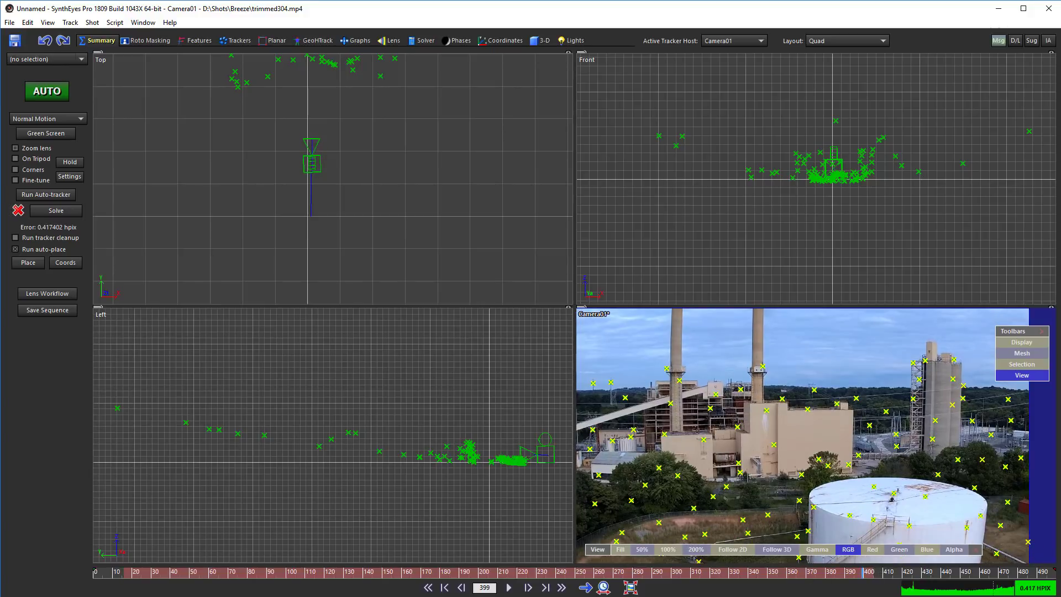
{"action": "left_click_drag", "start_coordinate": [862, 575], "coordinate": [1054, 574]}
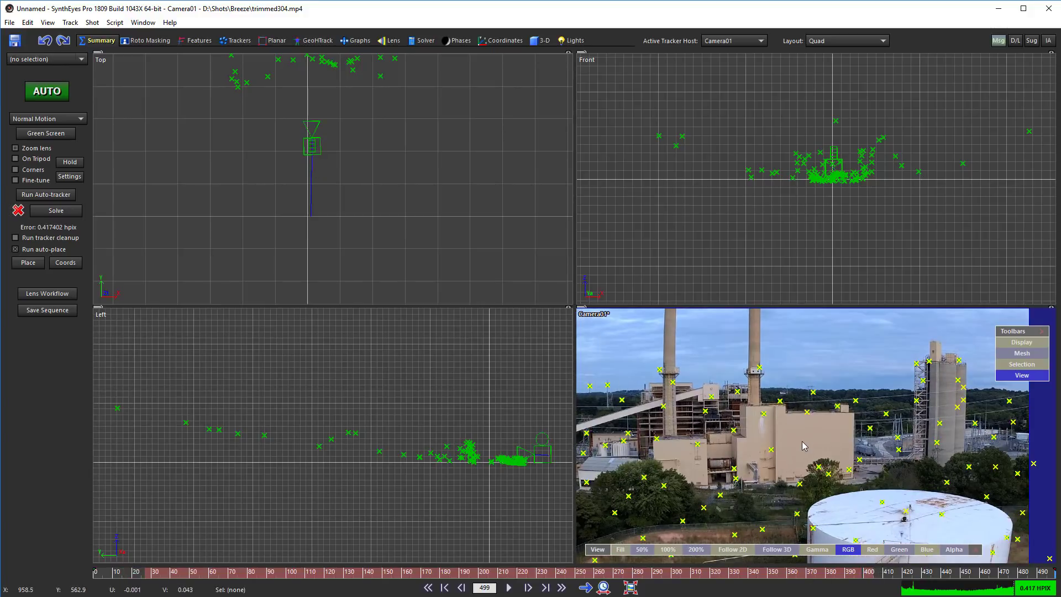
{"action": "scroll", "coordinate": [804, 446], "scroll_direction": "down", "scroll_amount": 3}
{"action": "scroll", "coordinate": [784, 434], "scroll_direction": "up", "scroll_amount": 5}
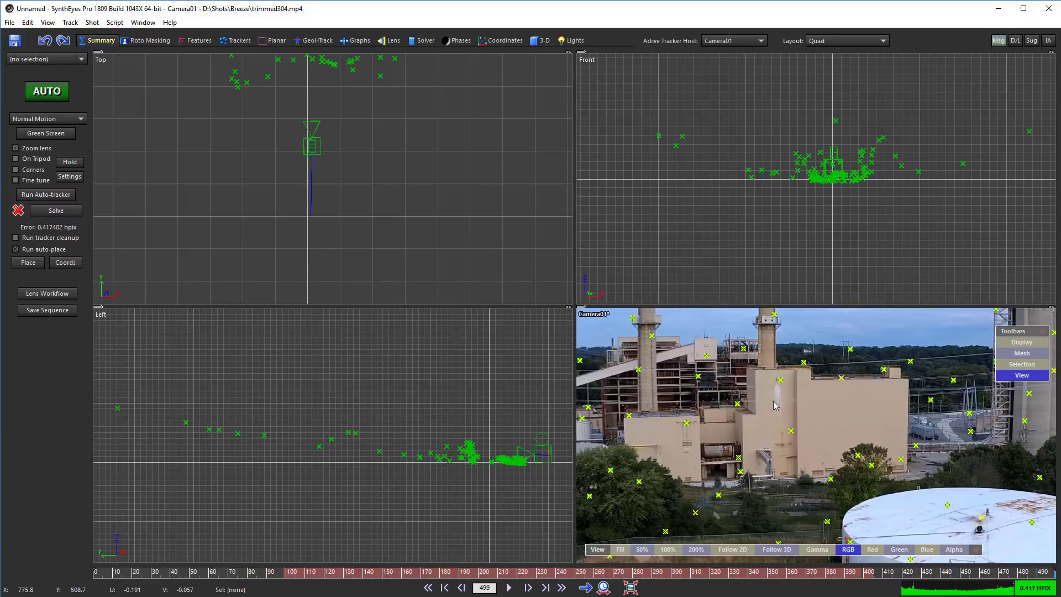
{"action": "left_click", "coordinate": [154, 576]}
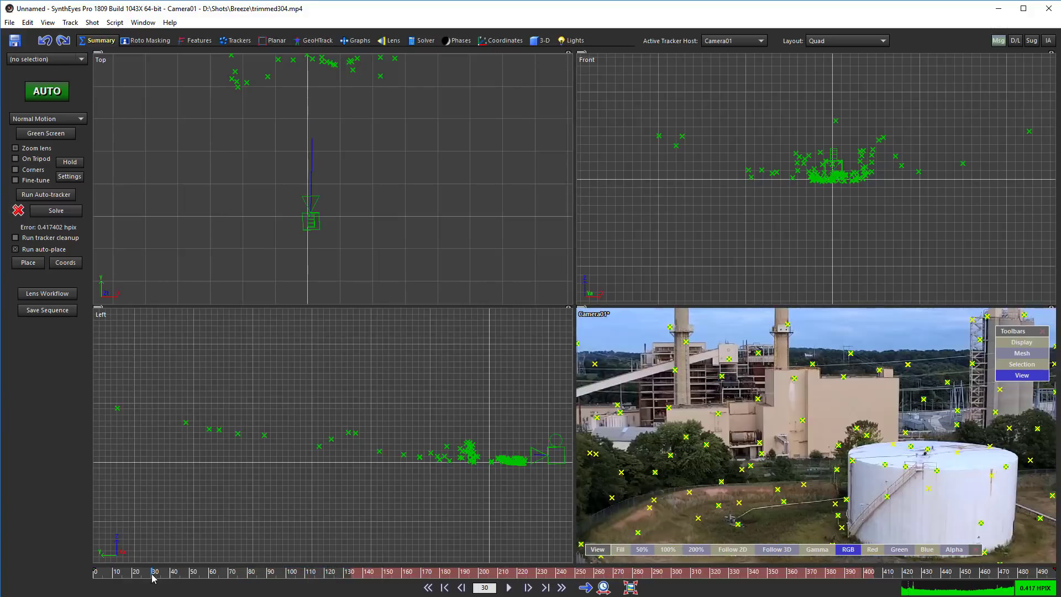
{"action": "left_click_drag", "start_coordinate": [153, 577], "coordinate": [265, 577]}
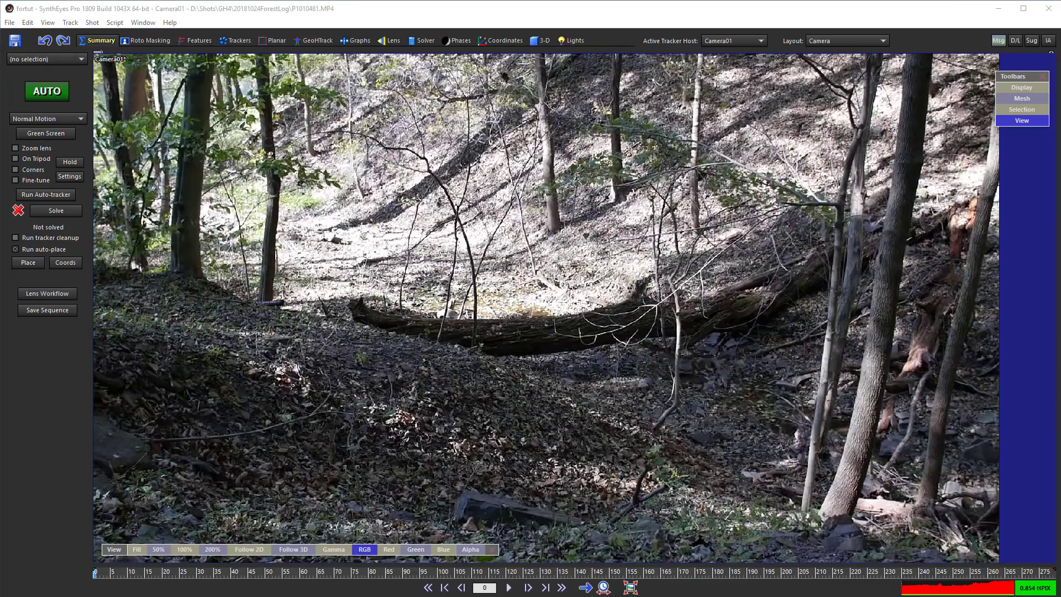
Step: Play through the forest log shot to review its camera move and run the auto-tracker on it
{"action": "left_click", "coordinate": [508, 588]}
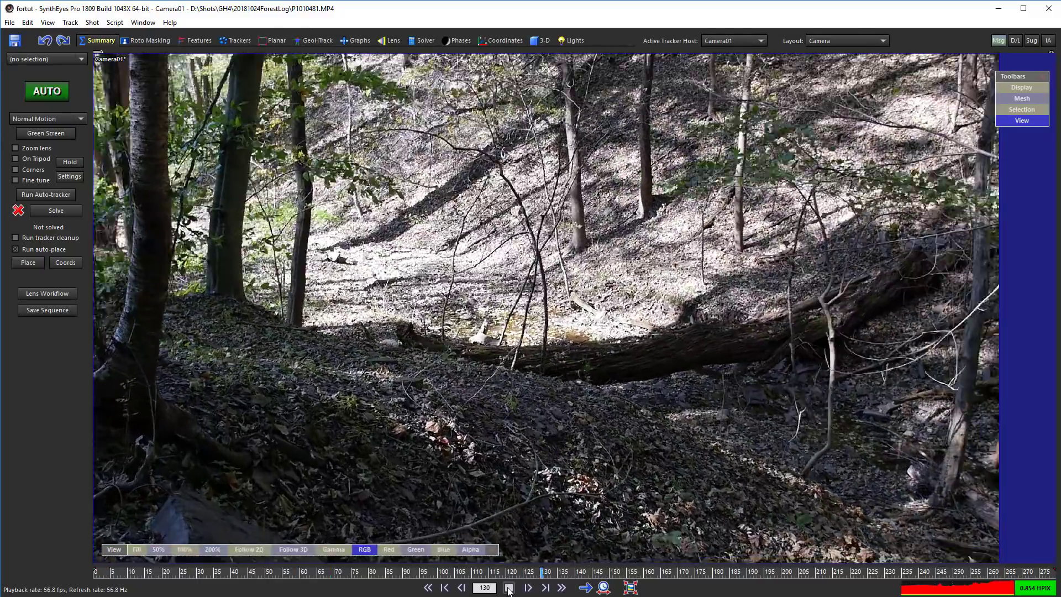
{"action": "left_click", "coordinate": [508, 588]}
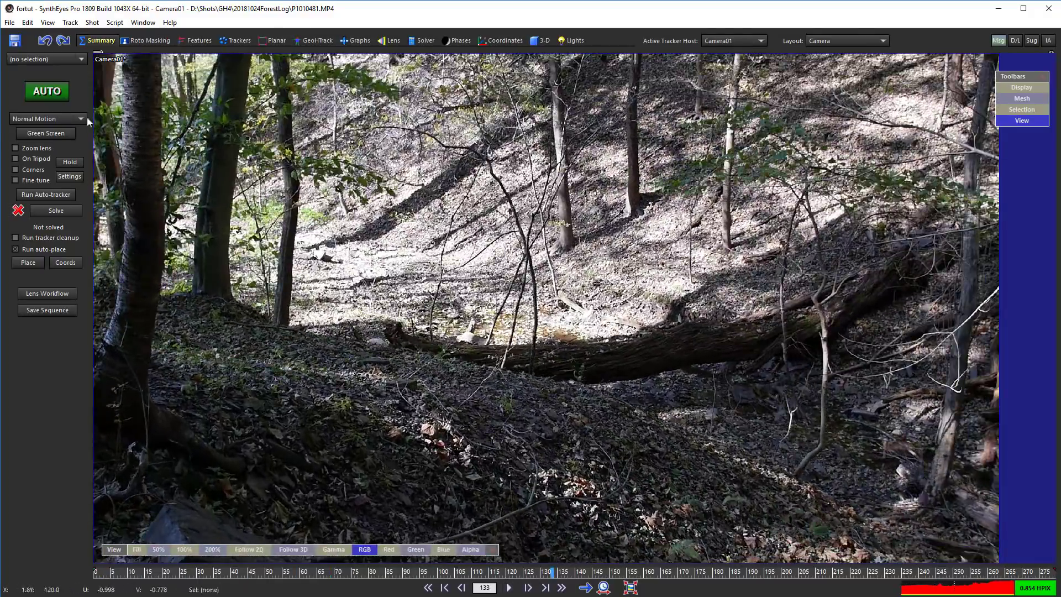
{"action": "left_click", "coordinate": [64, 195]}
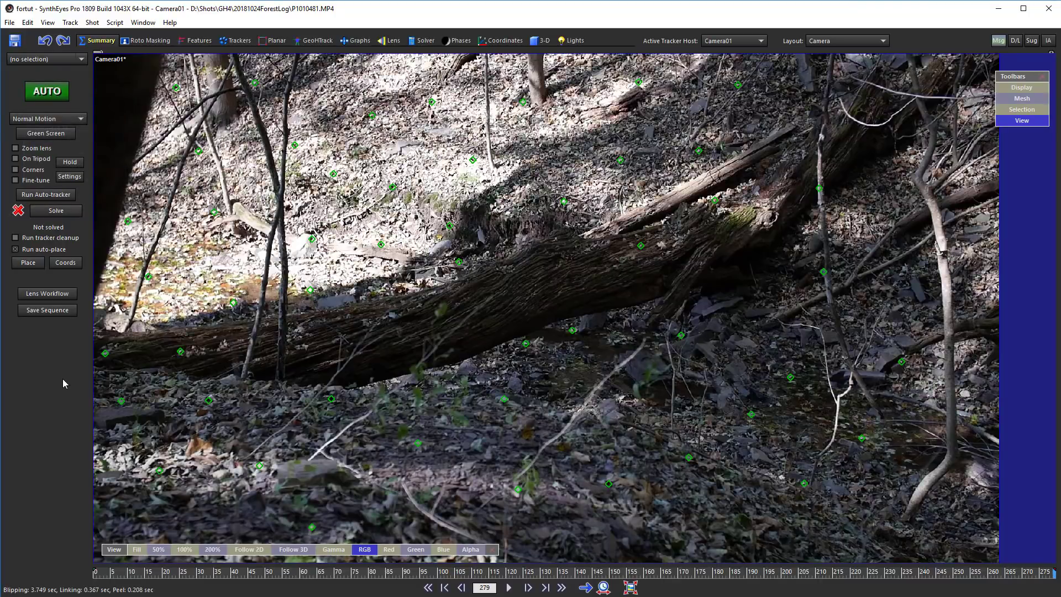
Step: Solve the scene with a Zooming, Unknown lens, calculating quadratic, cubic and quartic distortion
{"action": "left_click", "coordinate": [423, 40]}
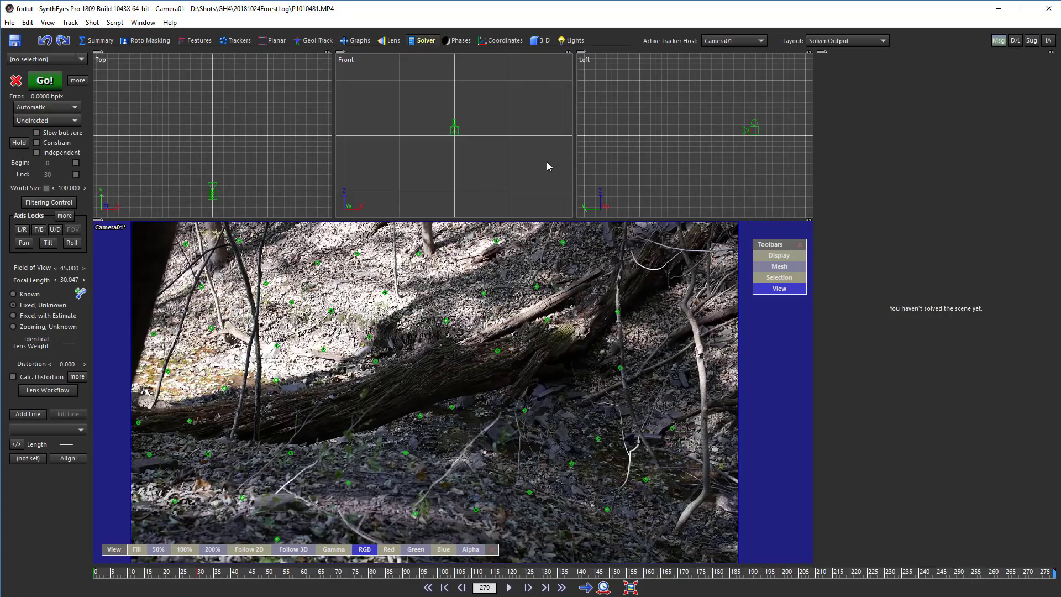
{"action": "left_click", "coordinate": [32, 327]}
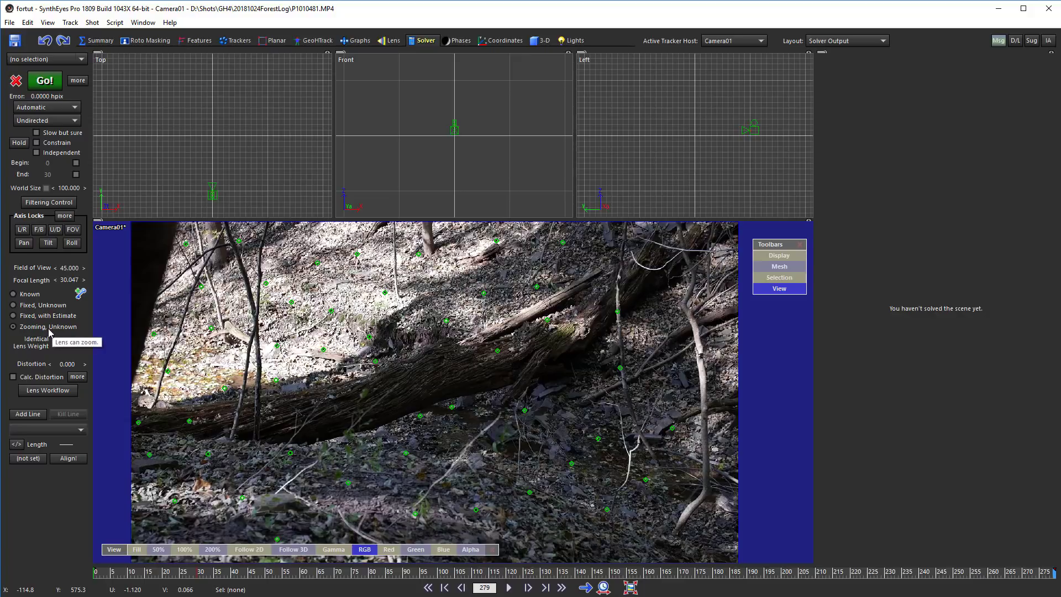
{"action": "left_click", "coordinate": [76, 377]}
{"action": "left_click", "coordinate": [710, 356]}
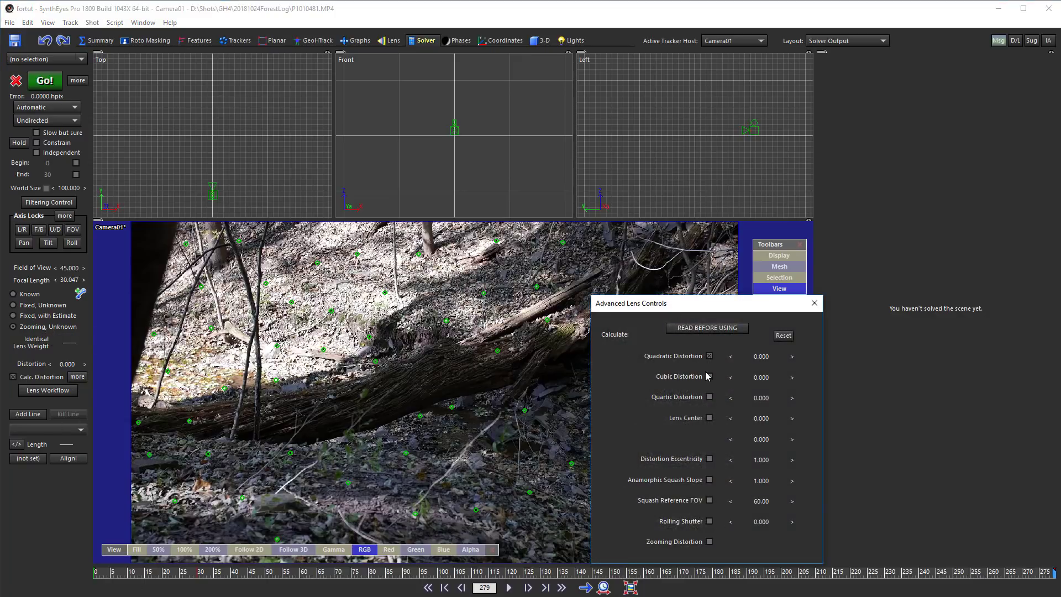
{"action": "left_click", "coordinate": [710, 376]}
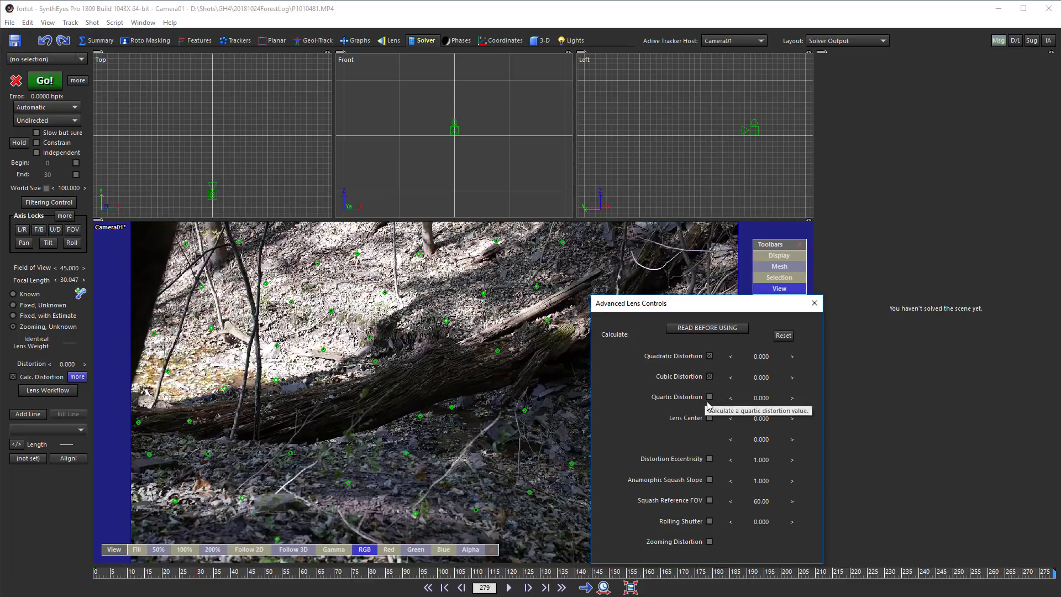
{"action": "left_click", "coordinate": [33, 84]}
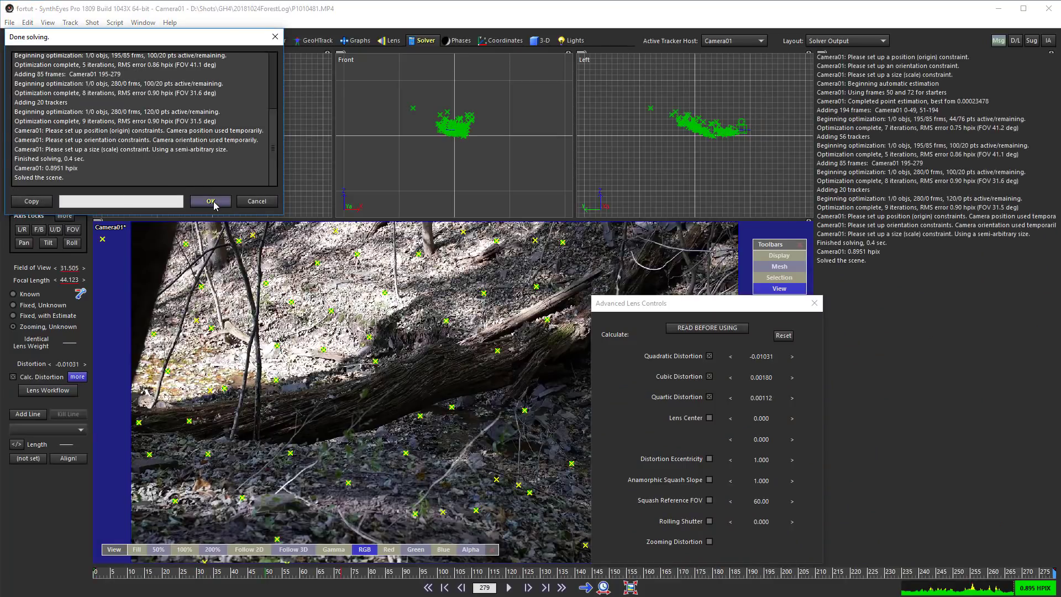
{"action": "left_click", "coordinate": [211, 201]}
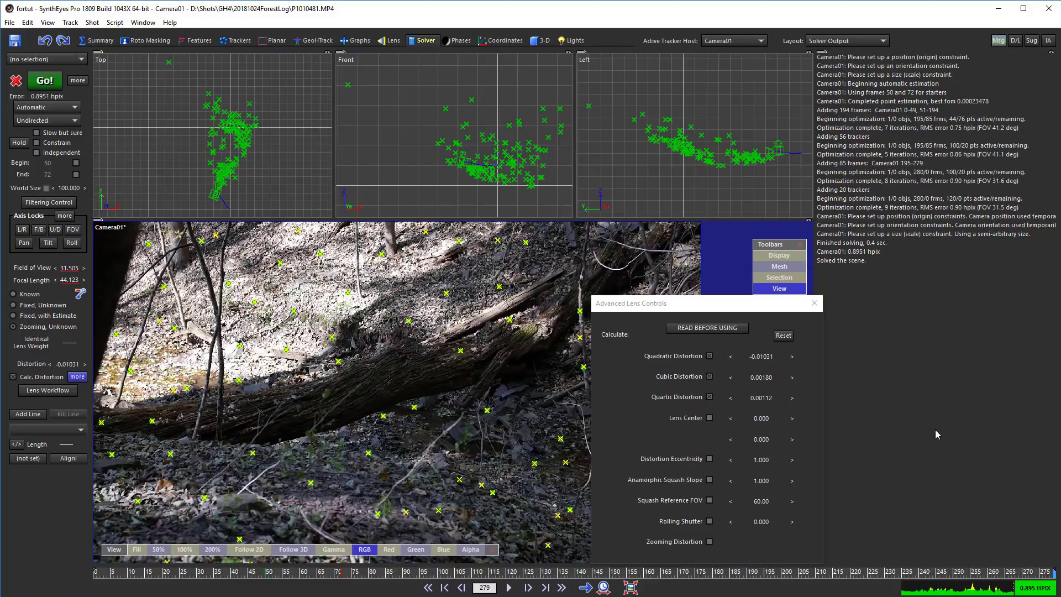
Step: Enable Zooming Distortion, re-solve the scene and scrub to frame 149 to check the distortion values
{"action": "left_click", "coordinate": [710, 542]}
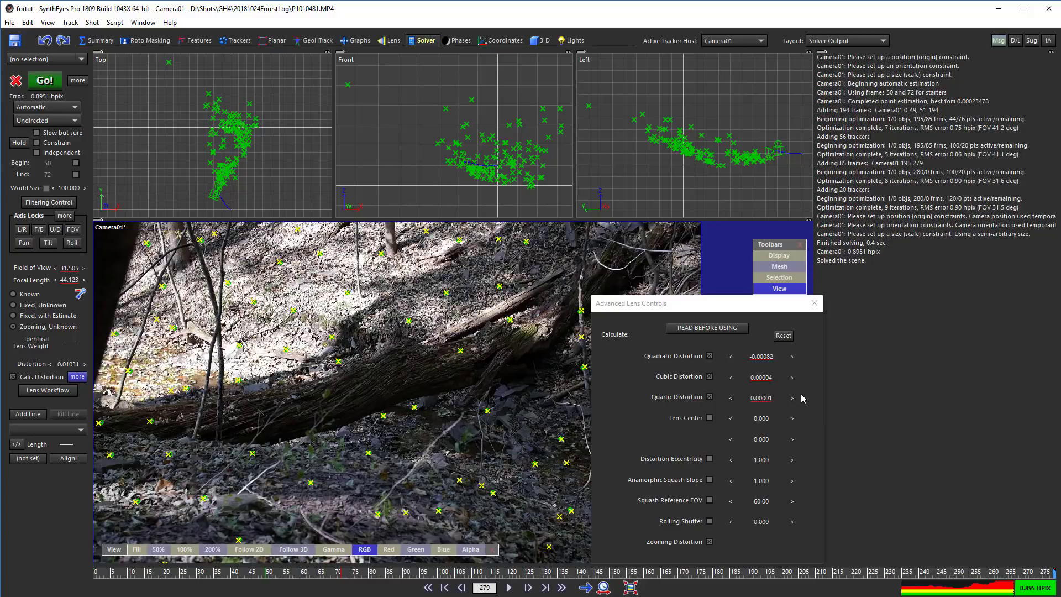
{"action": "left_click", "coordinate": [47, 79]}
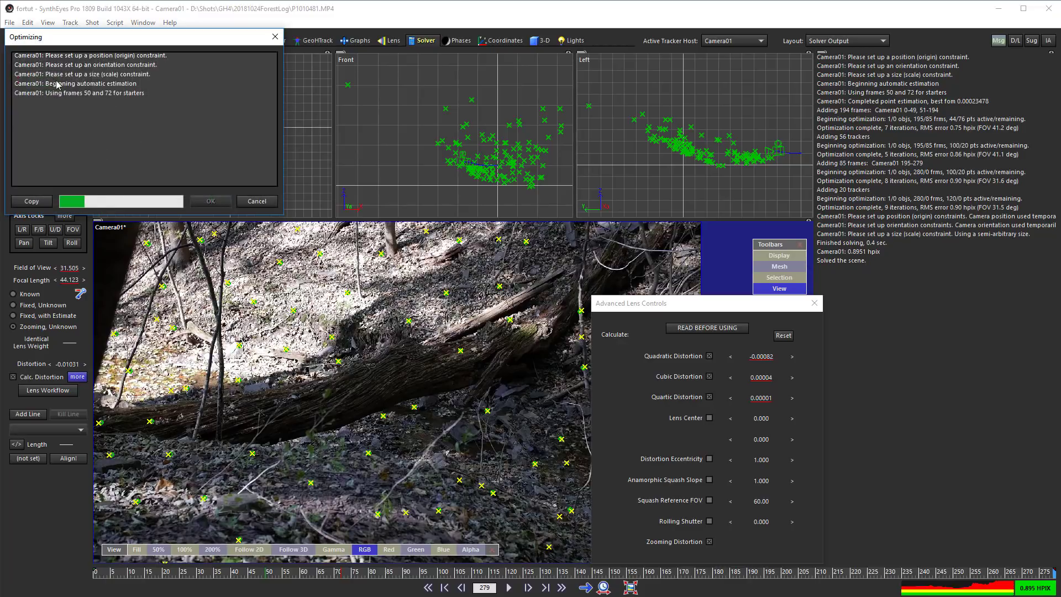
{"action": "left_click", "coordinate": [199, 200]}
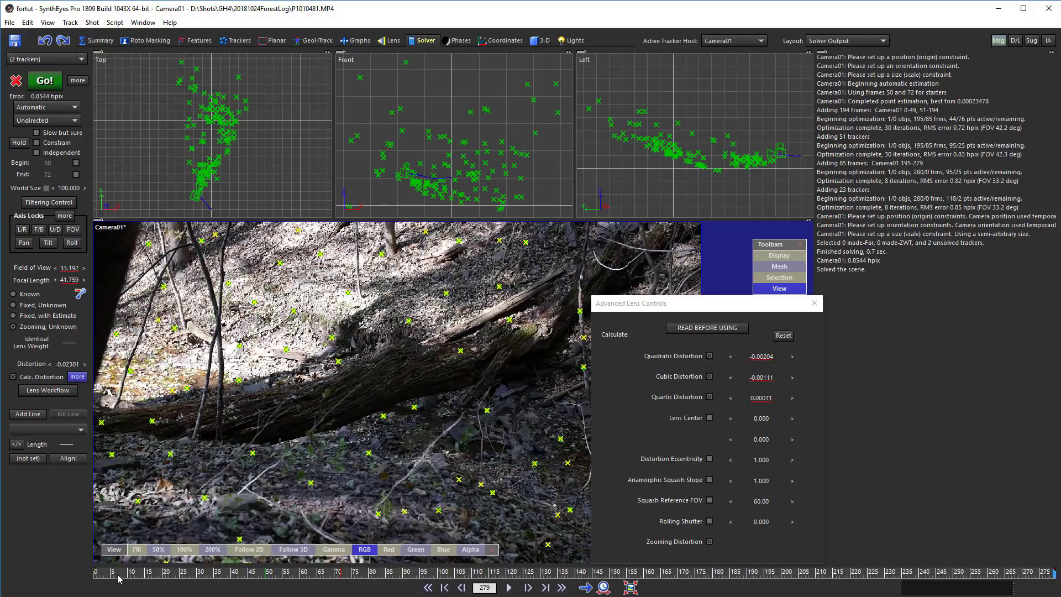
{"action": "left_click_drag", "start_coordinate": [118, 579], "coordinate": [607, 536]}
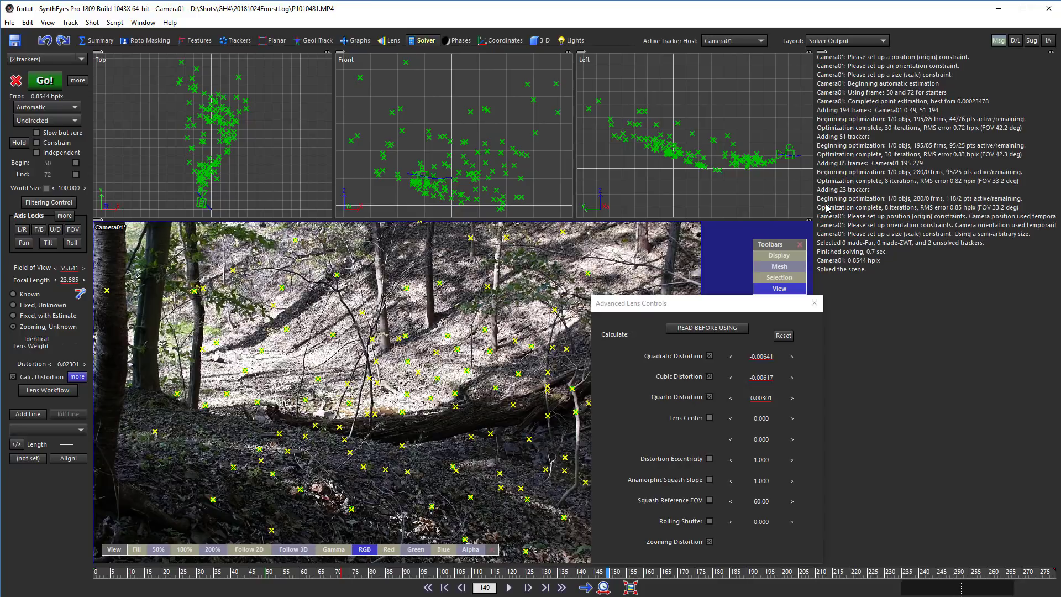
{"action": "left_click", "coordinate": [814, 302]}
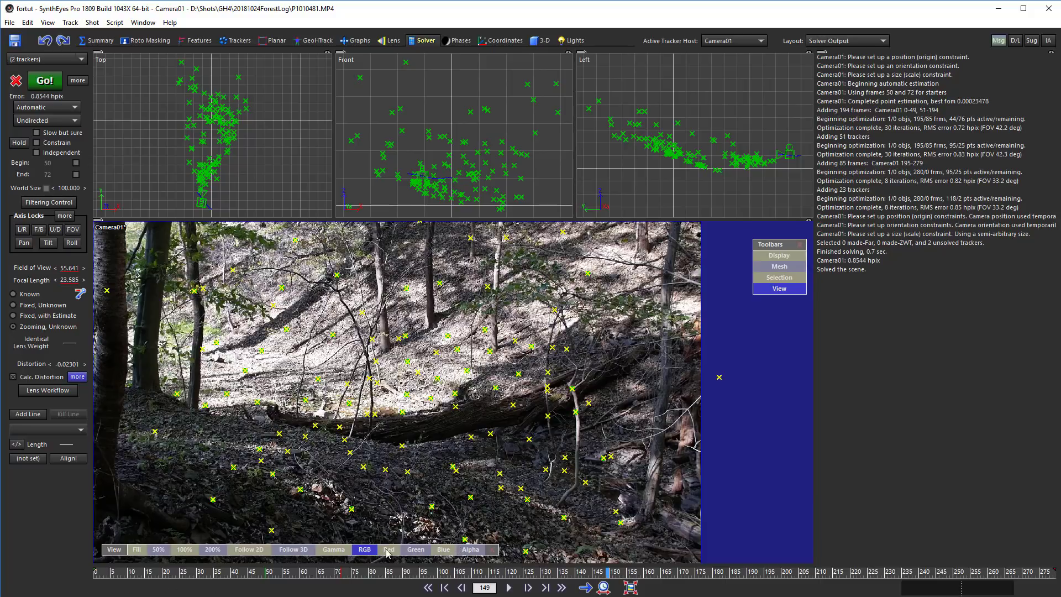
Step: Run the two-pass Lens Workflow with a margin of 8 and scrub the undistorted shot to frame 155
{"action": "left_click", "coordinate": [60, 390]}
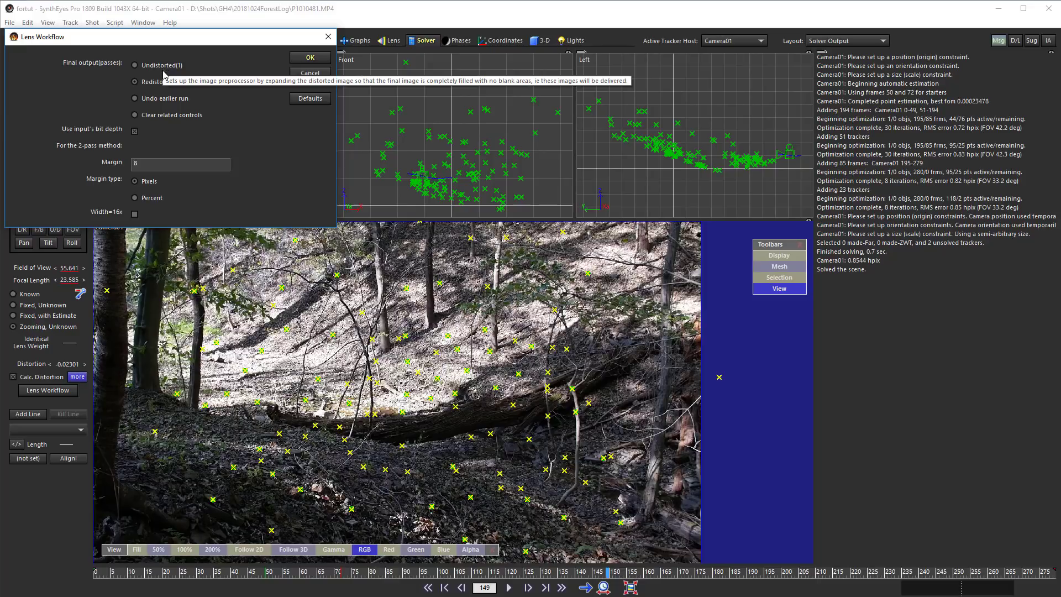
{"action": "left_click", "coordinate": [310, 57]}
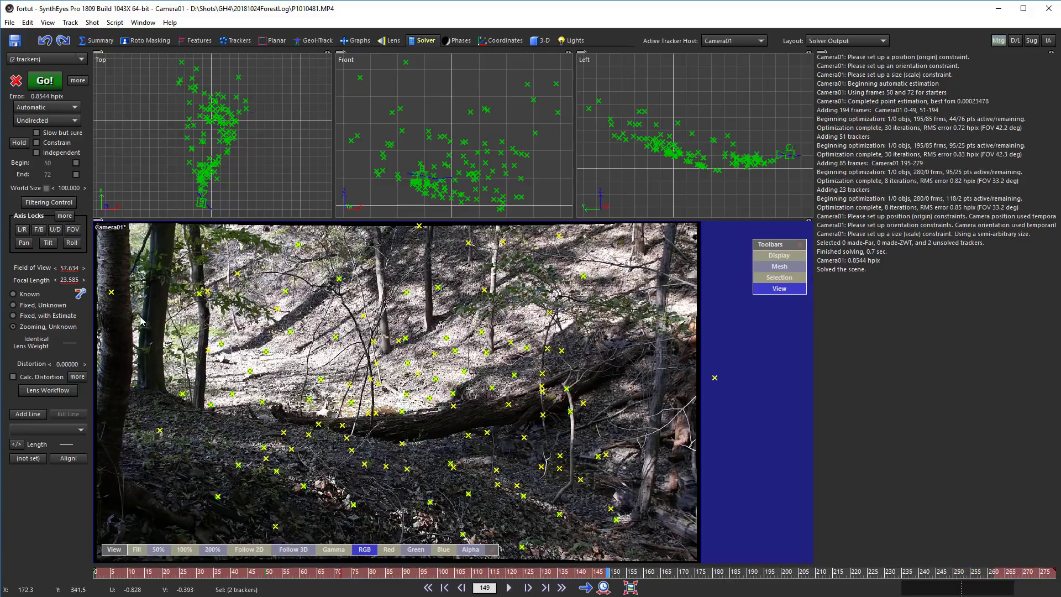
{"action": "left_click", "coordinate": [427, 587]}
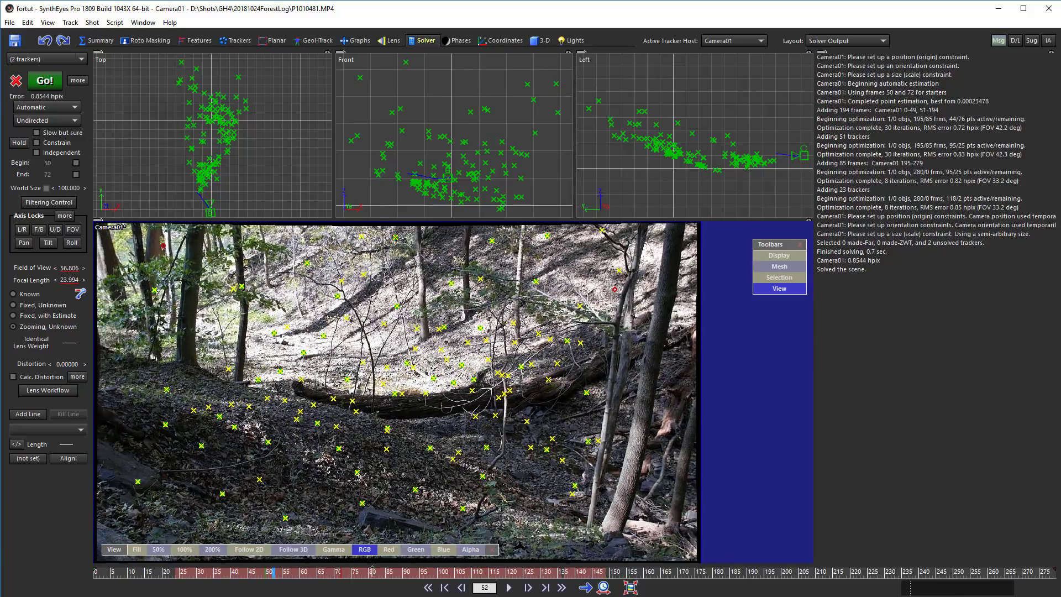
{"action": "left_click_drag", "start_coordinate": [789, 571], "coordinate": [627, 570]}
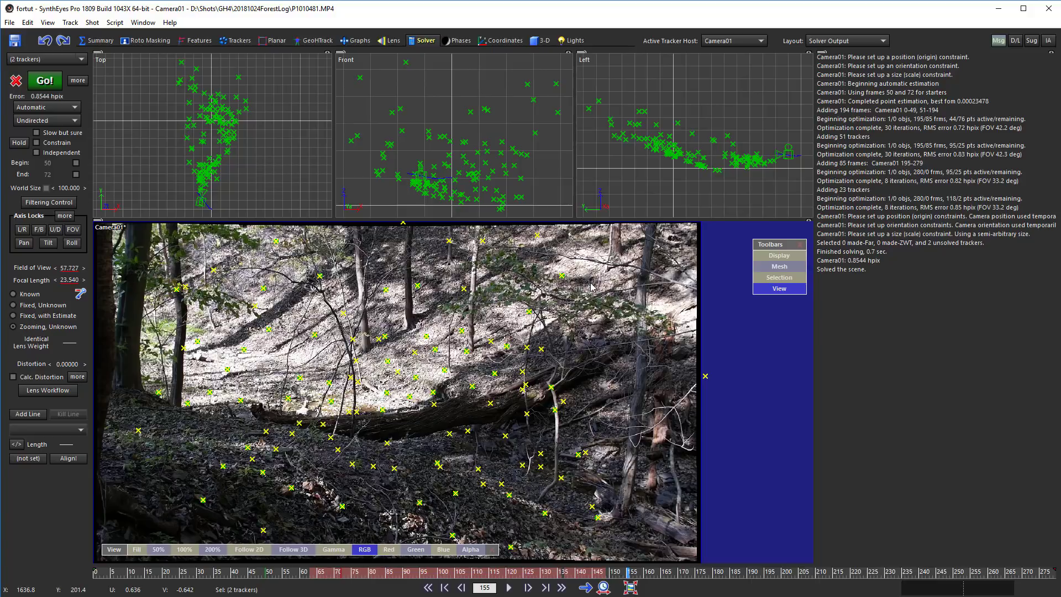
Step: Load the tracks for stabilization in Image Preparation and set both the Translation and Rotation axes to Filter
{"action": "key", "text": "p"}
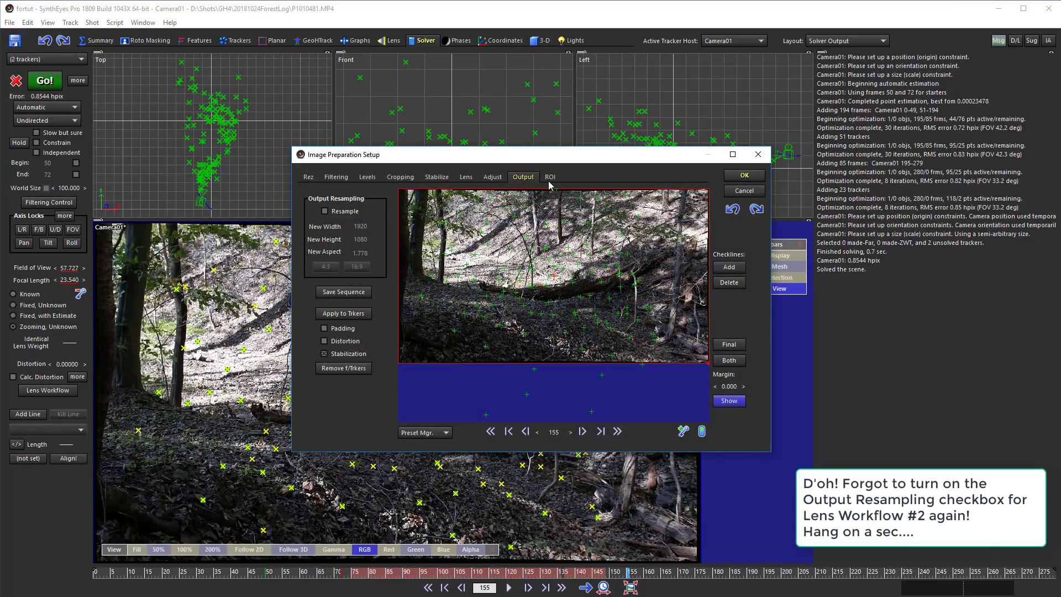
{"action": "left_click", "coordinate": [472, 177]}
{"action": "left_click", "coordinate": [436, 176]}
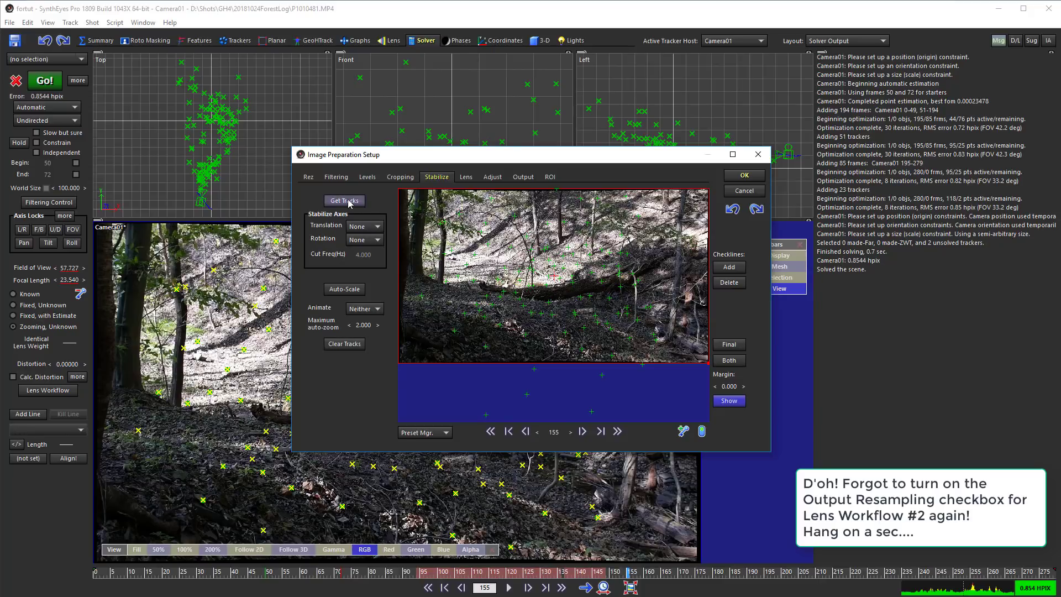
{"action": "left_click", "coordinate": [363, 227]}
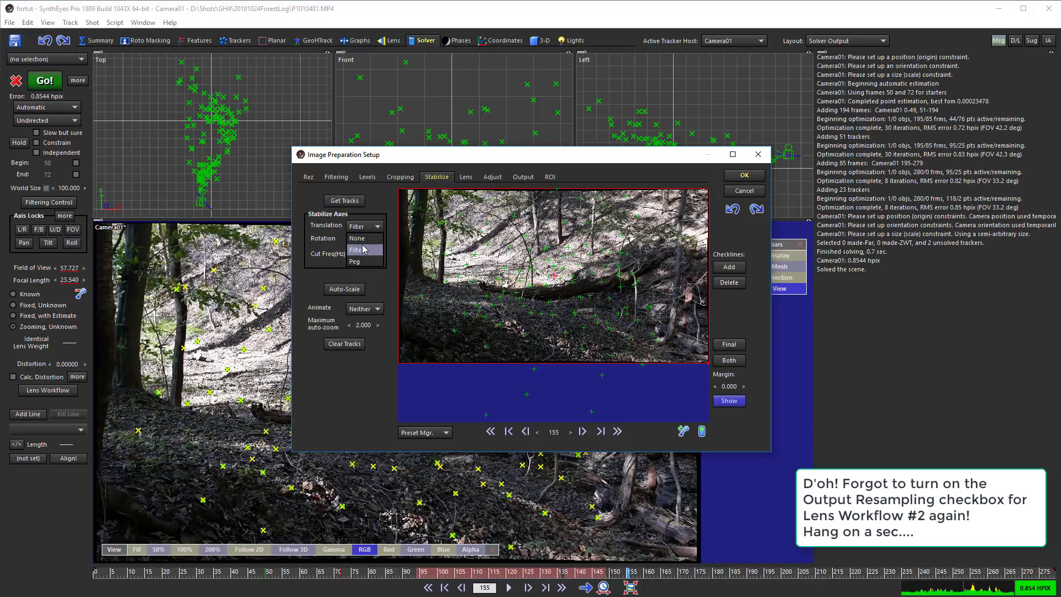
{"action": "left_click", "coordinate": [363, 249]}
{"action": "left_click", "coordinate": [363, 240]}
{"action": "left_click", "coordinate": [358, 262]}
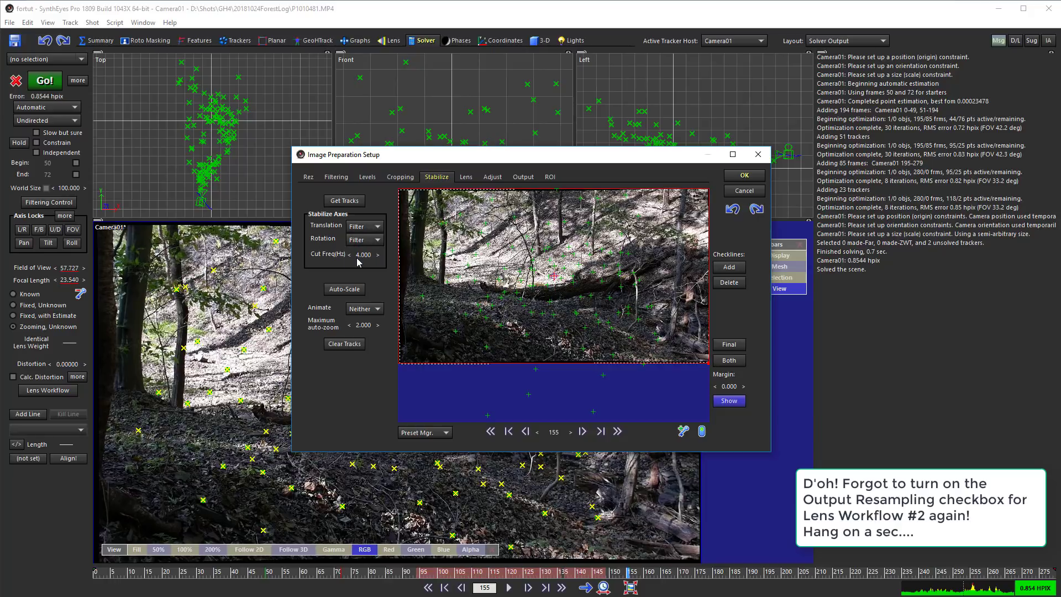
Step: Set the stabilization cut frequency to 1 Hz, auto-scale the image and apply the image preparation
{"action": "left_click", "coordinate": [353, 253]}
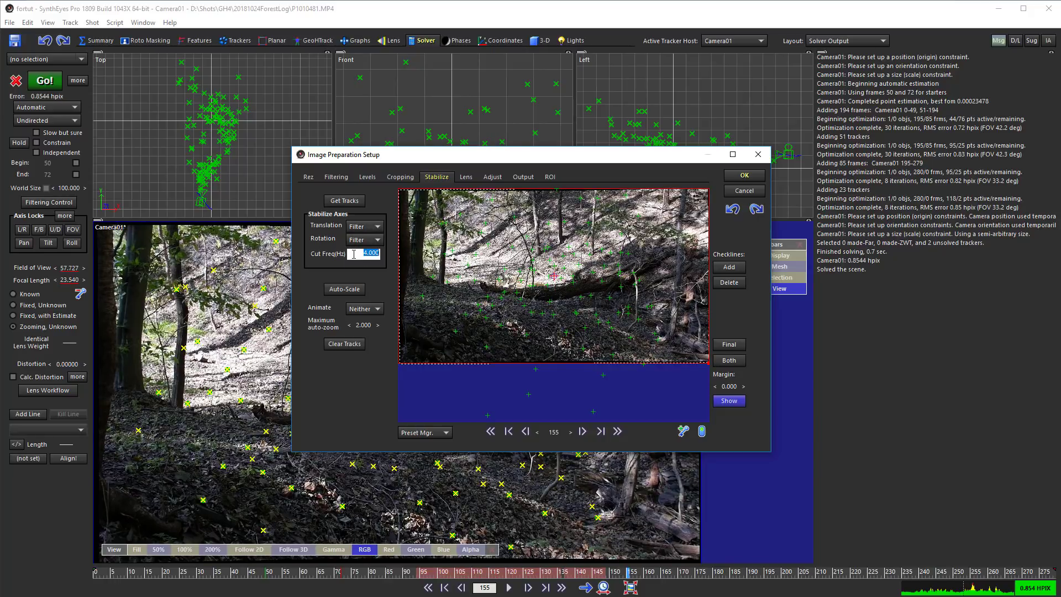
{"action": "type", "text": "1"}
{"action": "key", "text": "Return"}
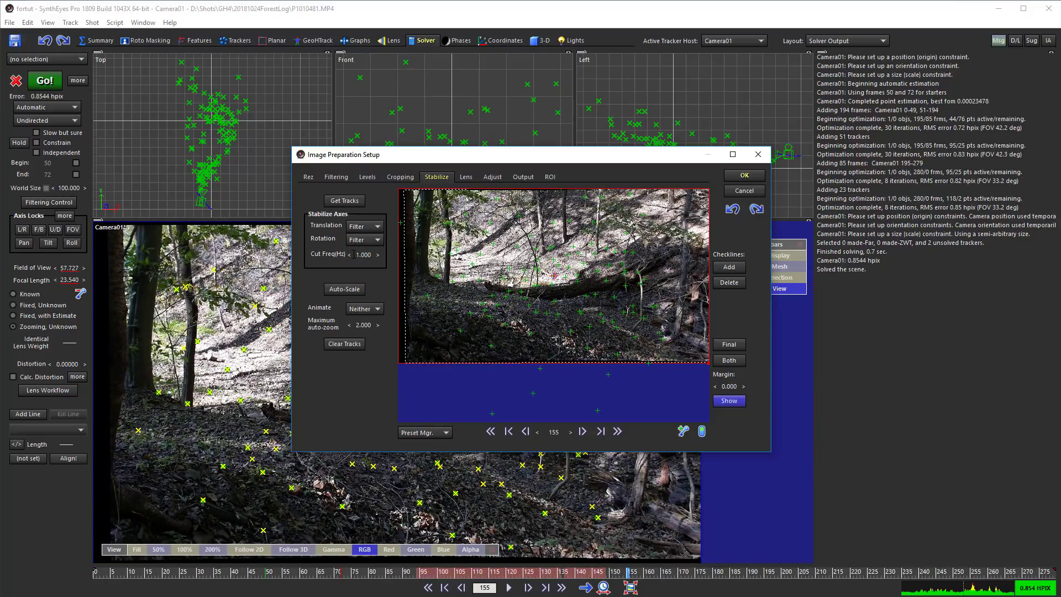
{"action": "left_click", "coordinate": [331, 292]}
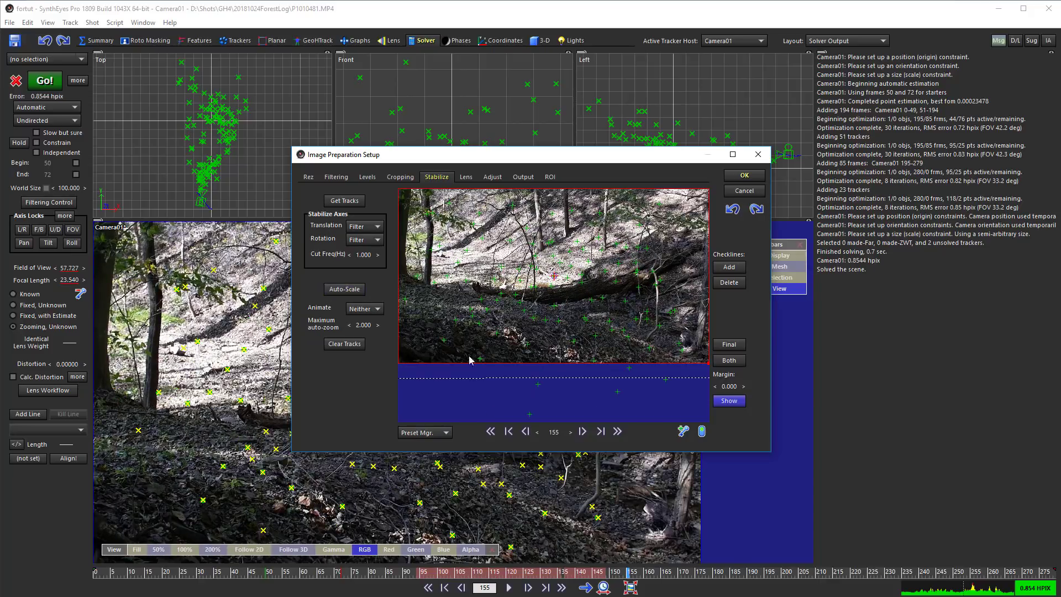
{"action": "left_click", "coordinate": [744, 175]}
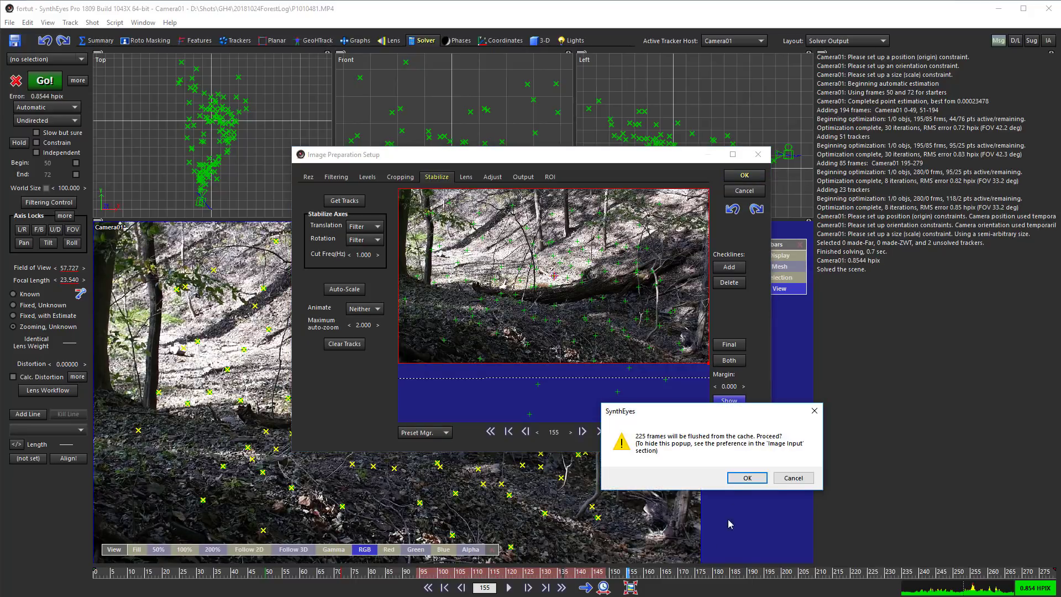
{"action": "left_click", "coordinate": [741, 478]}
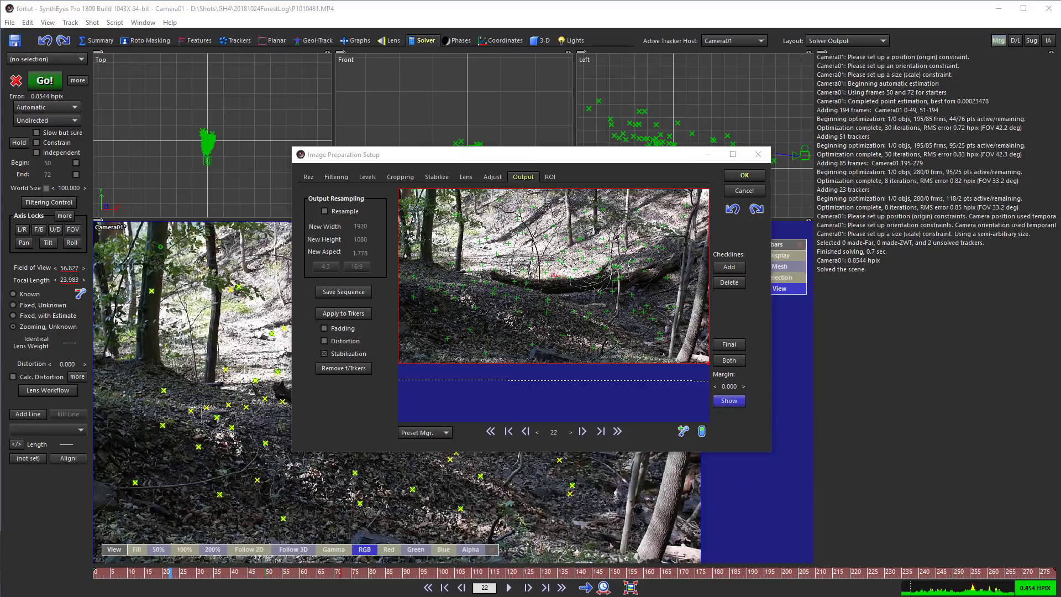
Step: Enable output resampling for the shot and play back the stabilized forest footage to check it
{"action": "left_click", "coordinate": [350, 213]}
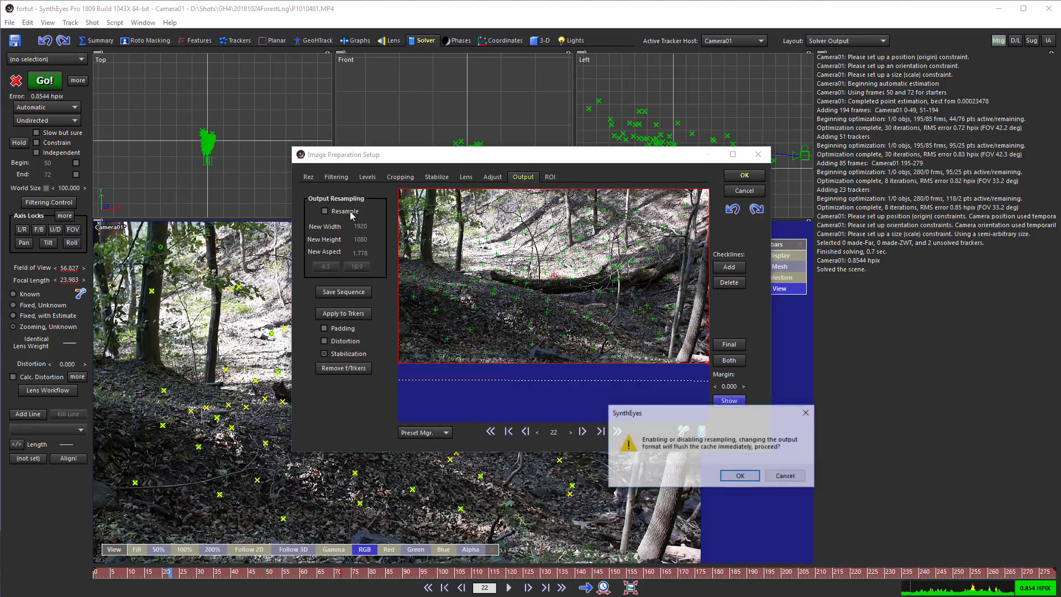
{"action": "left_click", "coordinate": [743, 477]}
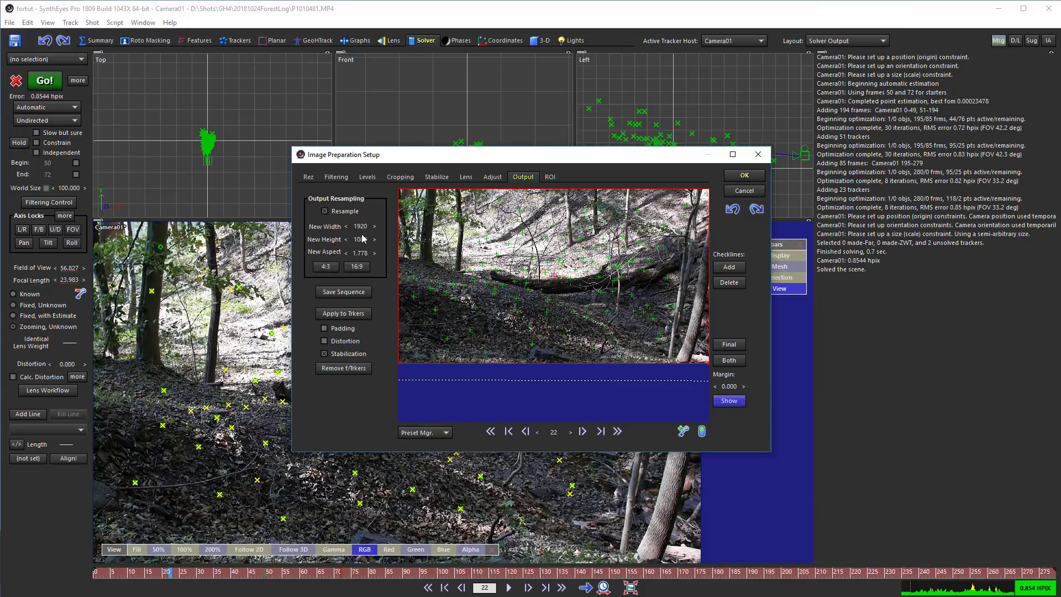
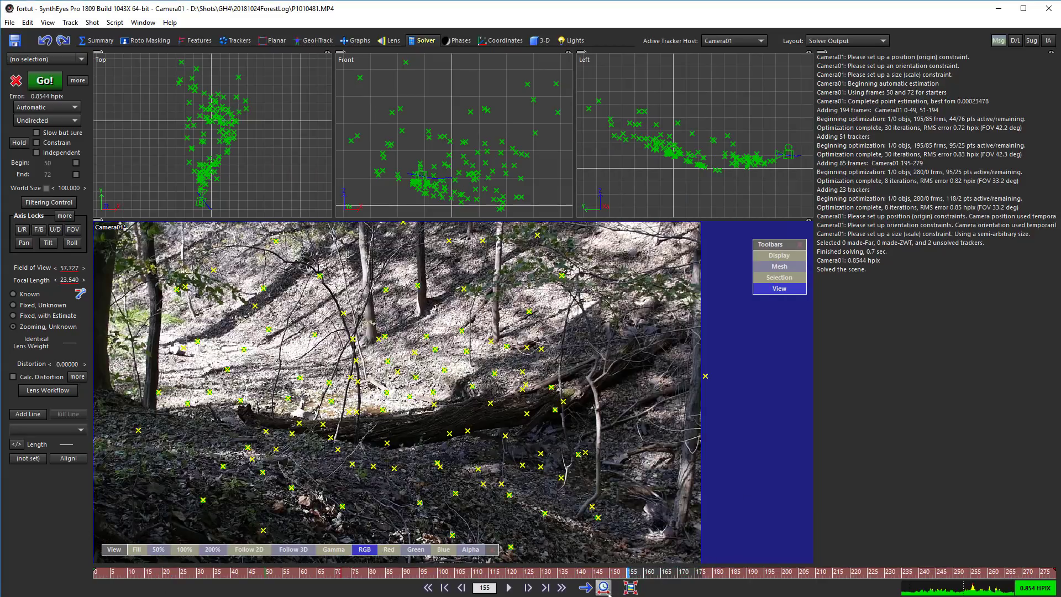
{"action": "left_click_drag", "start_coordinate": [650, 573], "coordinate": [724, 572]}
{"action": "left_click", "coordinate": [509, 588]}
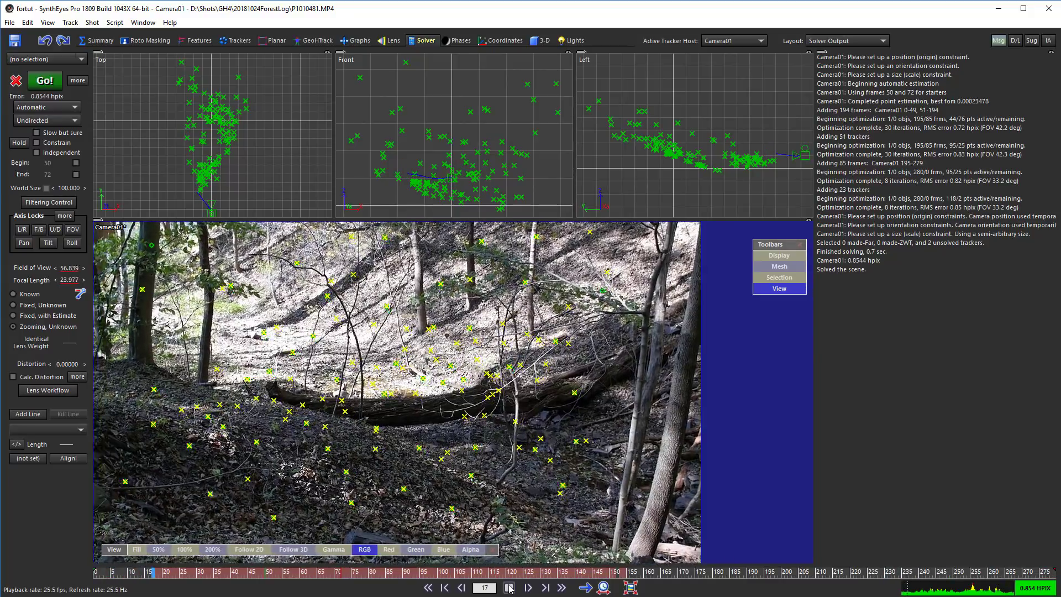
{"action": "left_click", "coordinate": [509, 588]}
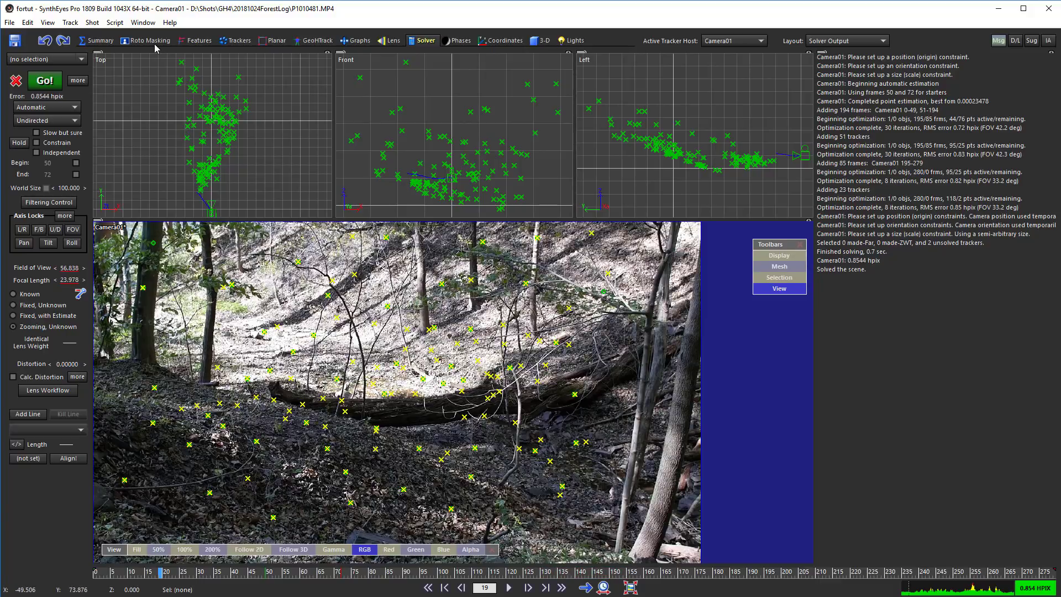
Step: Run the Stabilization Rig Creator again with 32 horizontal grids and a distance to screen of 300
{"action": "left_click", "coordinate": [115, 23]}
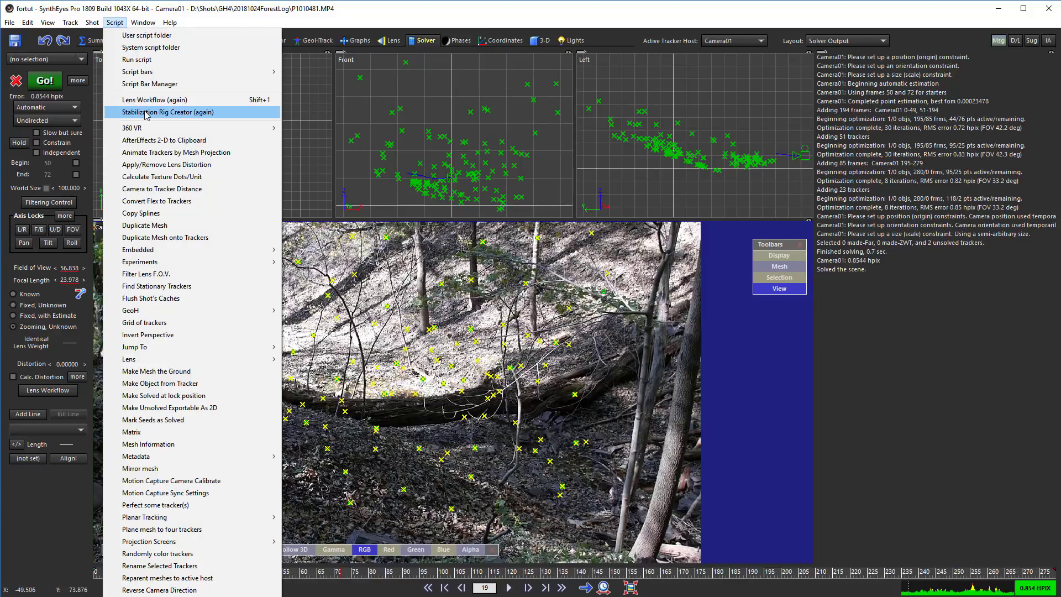
{"action": "left_click", "coordinate": [146, 113]}
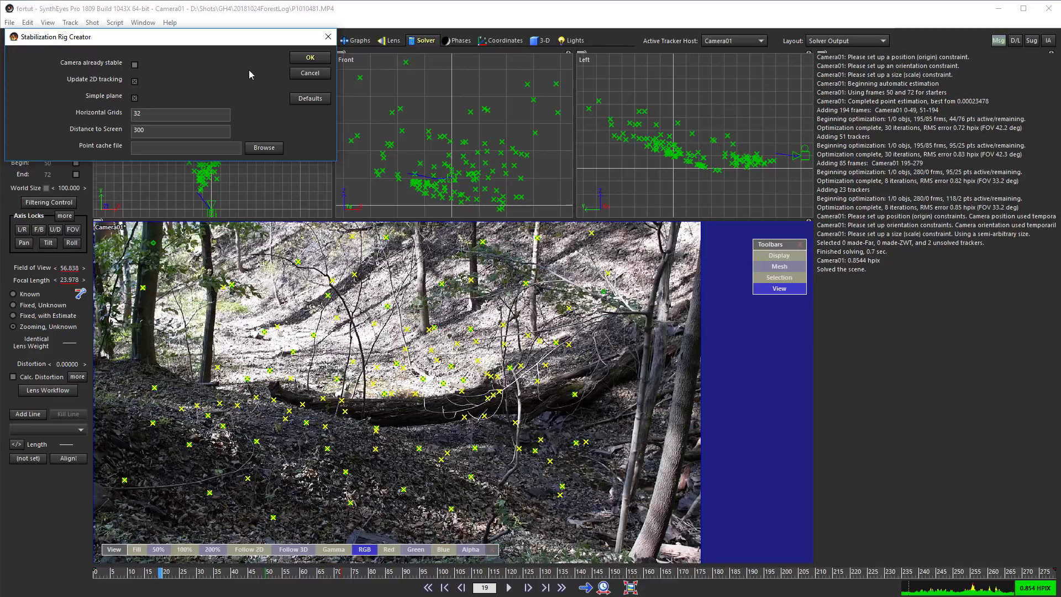
{"action": "left_click", "coordinate": [303, 60]}
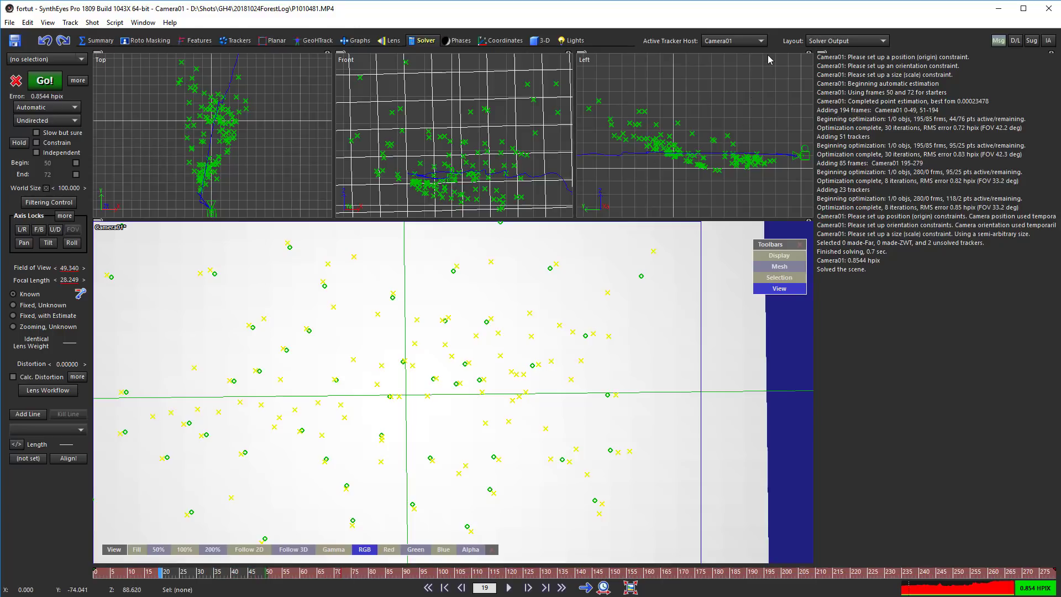
Step: Show the scene in the Quad Perspective layout and scrub to frame 215 to examine how the projection screen follows the camera
{"action": "left_click", "coordinate": [821, 41]}
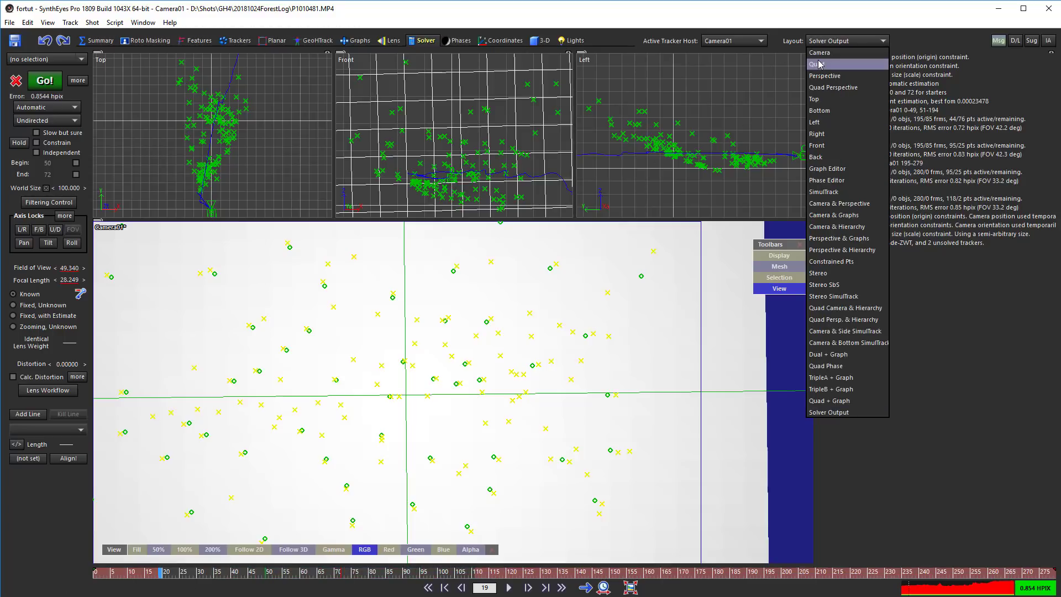
{"action": "left_click", "coordinate": [823, 88]}
{"action": "scroll", "coordinate": [322, 201], "scroll_direction": "down", "scroll_amount": 5}
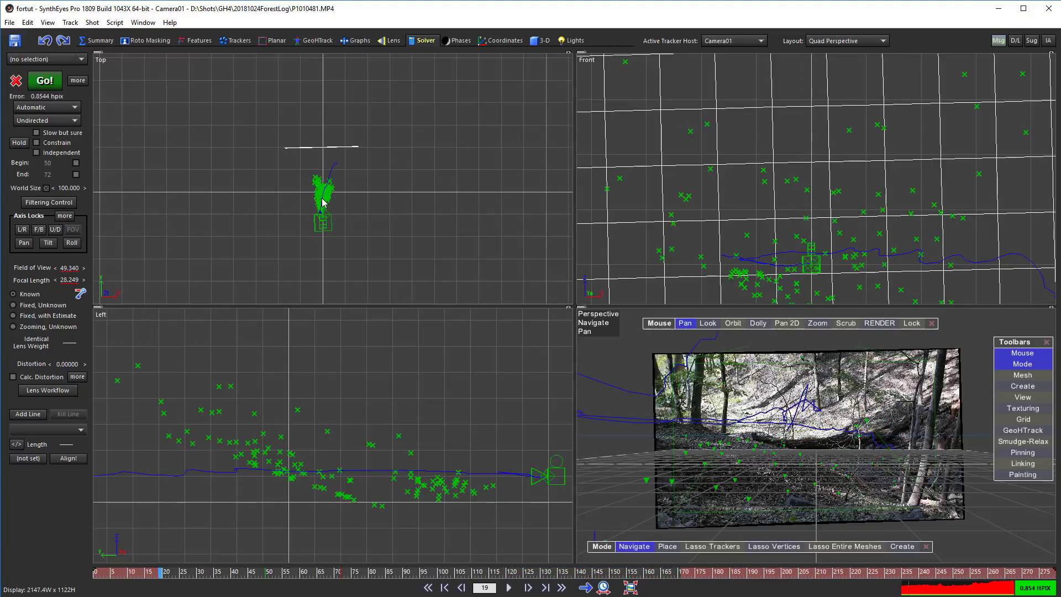
{"action": "scroll", "coordinate": [322, 202], "scroll_direction": "up", "scroll_amount": 2}
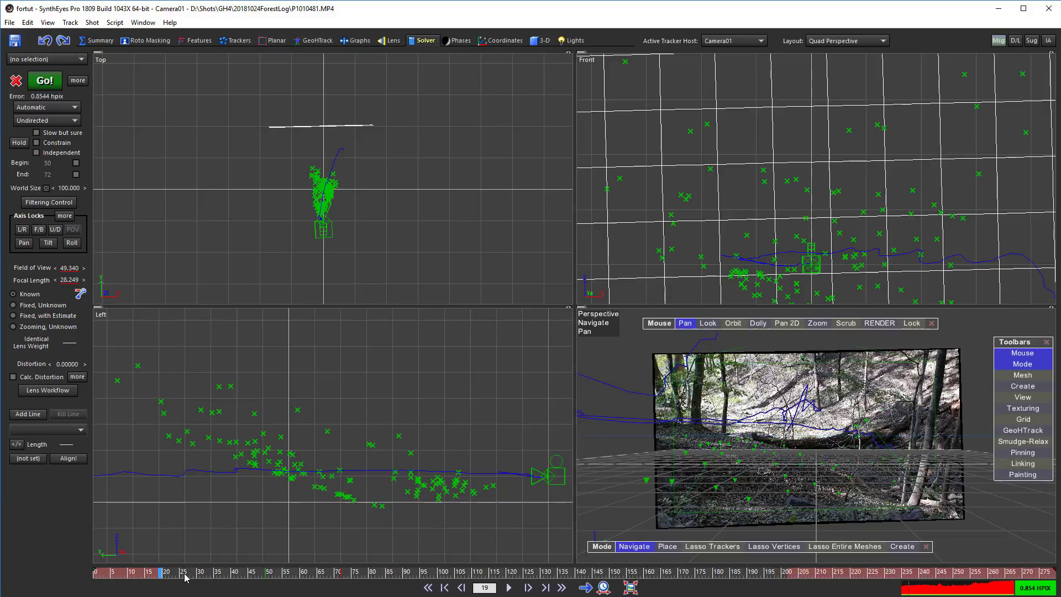
{"action": "mouse_move", "coordinate": [185, 576]}
{"action": "left_mouse_down"}
{"action": "mouse_move", "coordinate": [789, 578]}
{"action": "mouse_move", "coordinate": [450, 578]}
{"action": "mouse_move", "coordinate": [783, 578]}
{"action": "mouse_move", "coordinate": [819, 562]}
{"action": "mouse_move", "coordinate": [817, 577]}
{"action": "mouse_move", "coordinate": [664, 592]}
{"action": "left_mouse_up"}
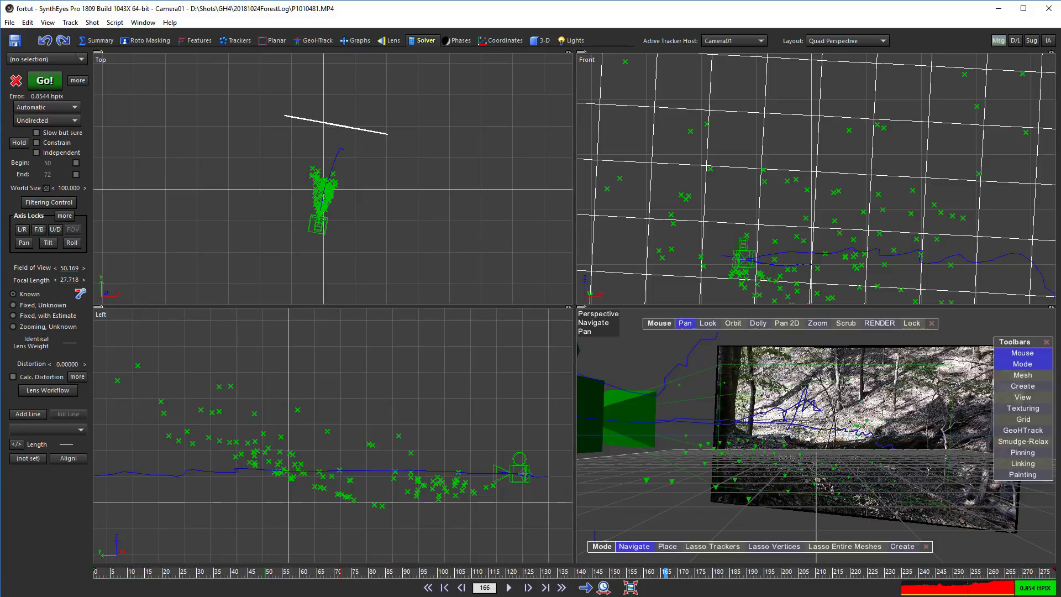
{"action": "left_click_drag", "start_coordinate": [663, 575], "coordinate": [835, 575]}
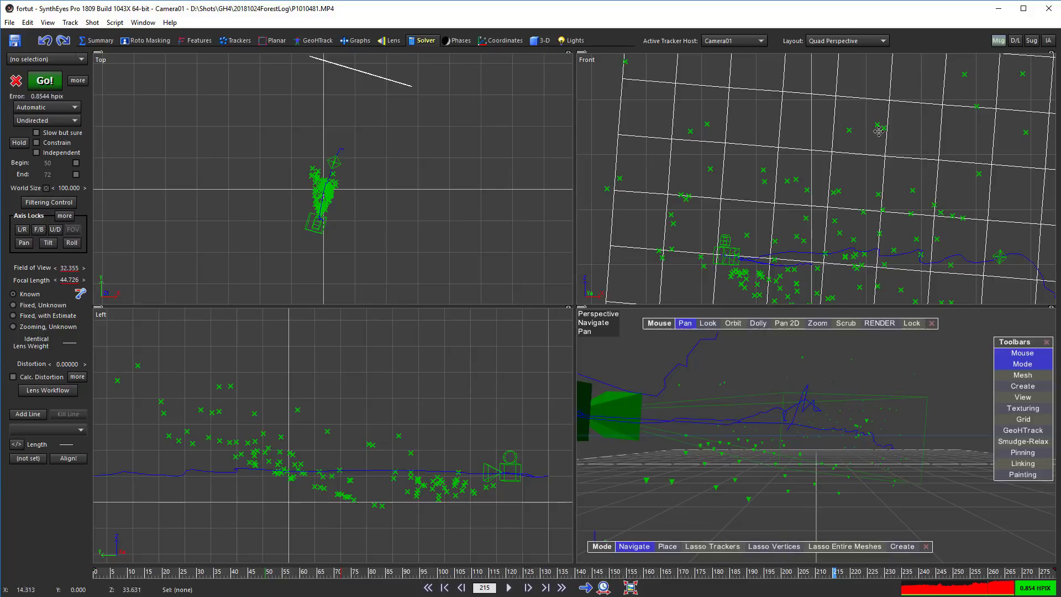
Step: Lock a full perspective view to the camera, hide its background image, and scrub back to frame 87 to check the screen
{"action": "left_click", "coordinate": [821, 40]}
{"action": "left_click", "coordinate": [825, 76]}
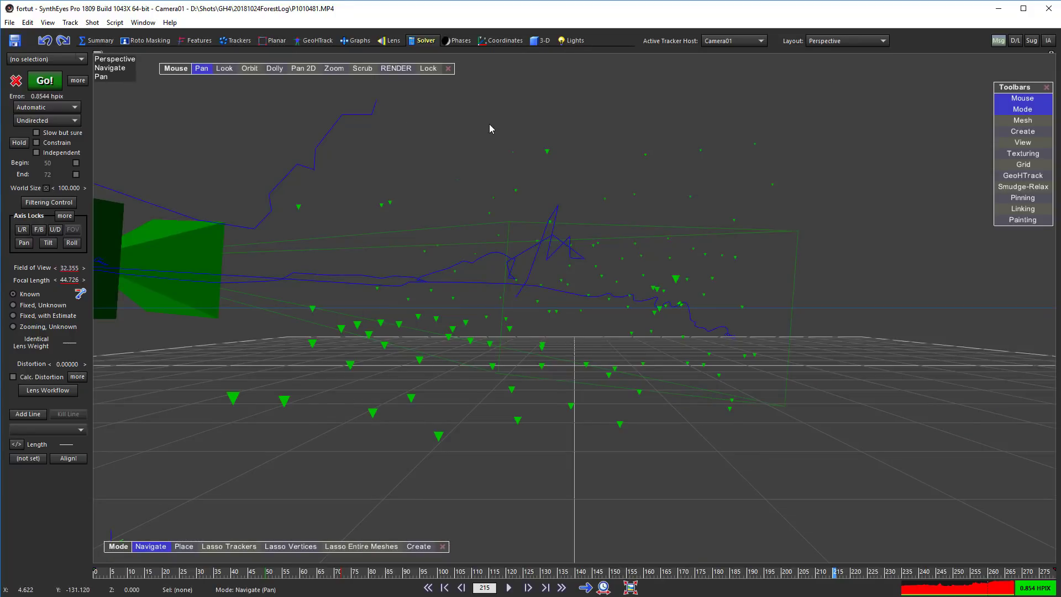
{"action": "left_click", "coordinate": [428, 68]}
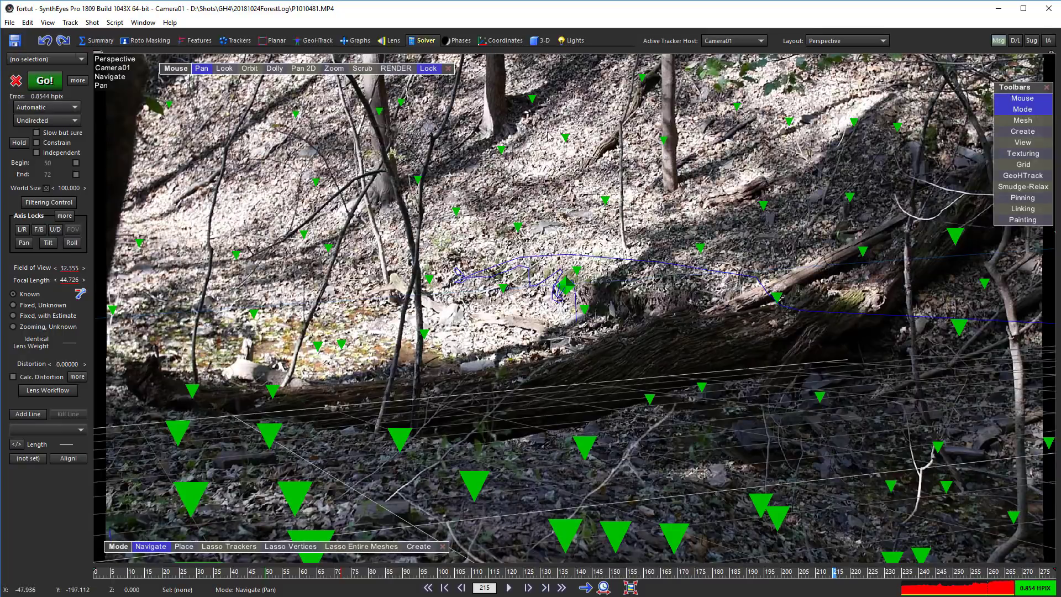
{"action": "right_click", "coordinate": [543, 138]}
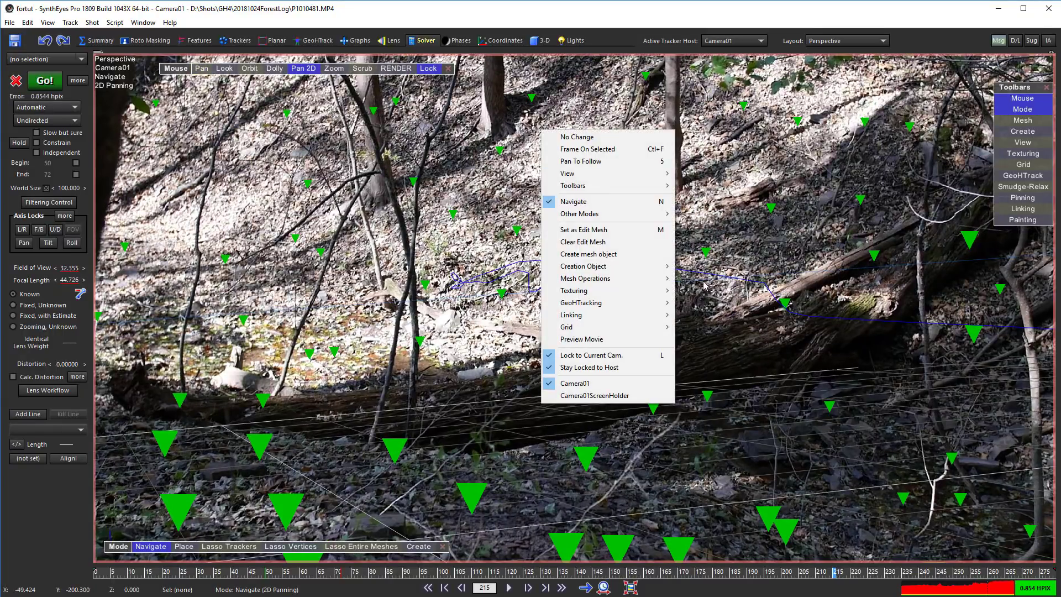
{"action": "mouse_move", "coordinate": [645, 174]}
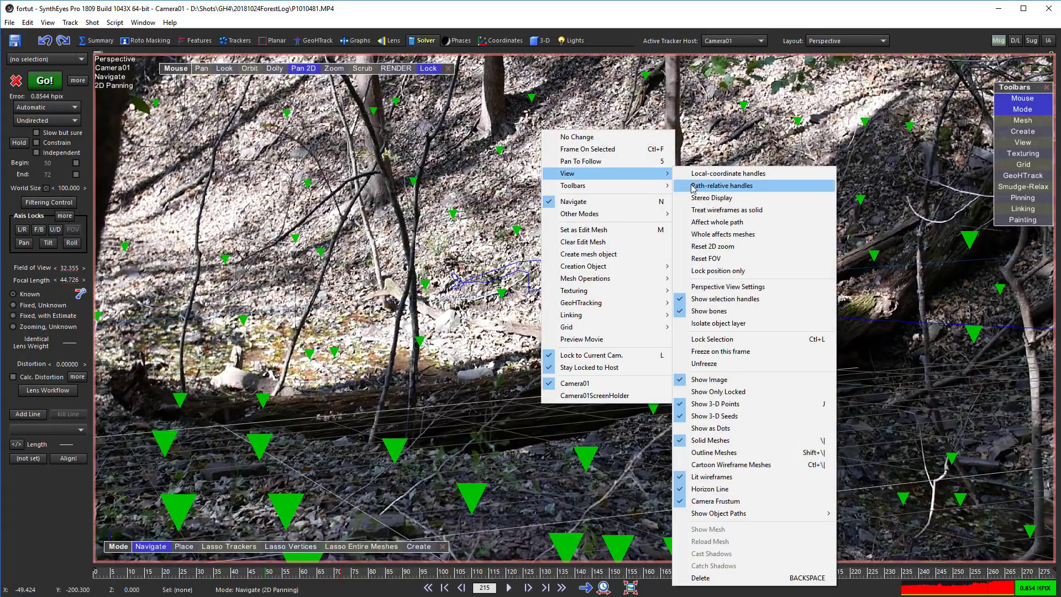
{"action": "left_click", "coordinate": [756, 380]}
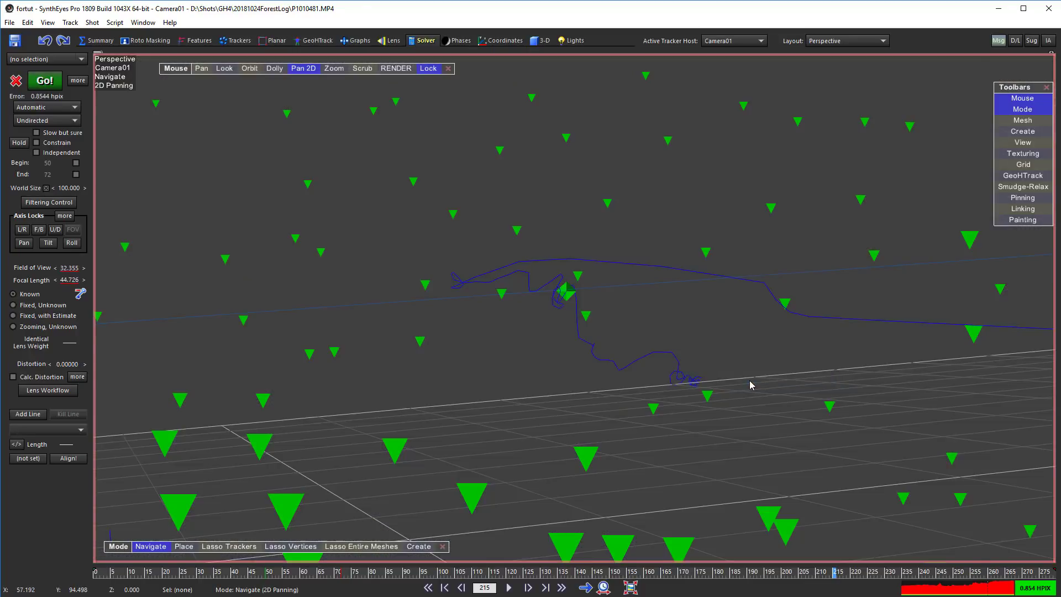
{"action": "left_click", "coordinate": [305, 70]}
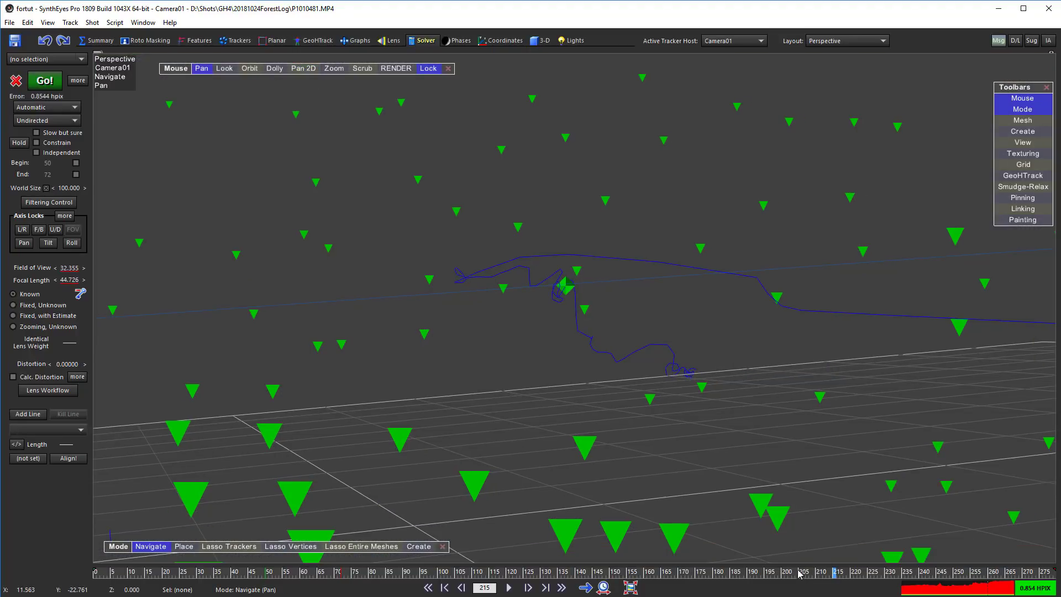
{"action": "left_click_drag", "start_coordinate": [795, 575], "coordinate": [394, 574]}
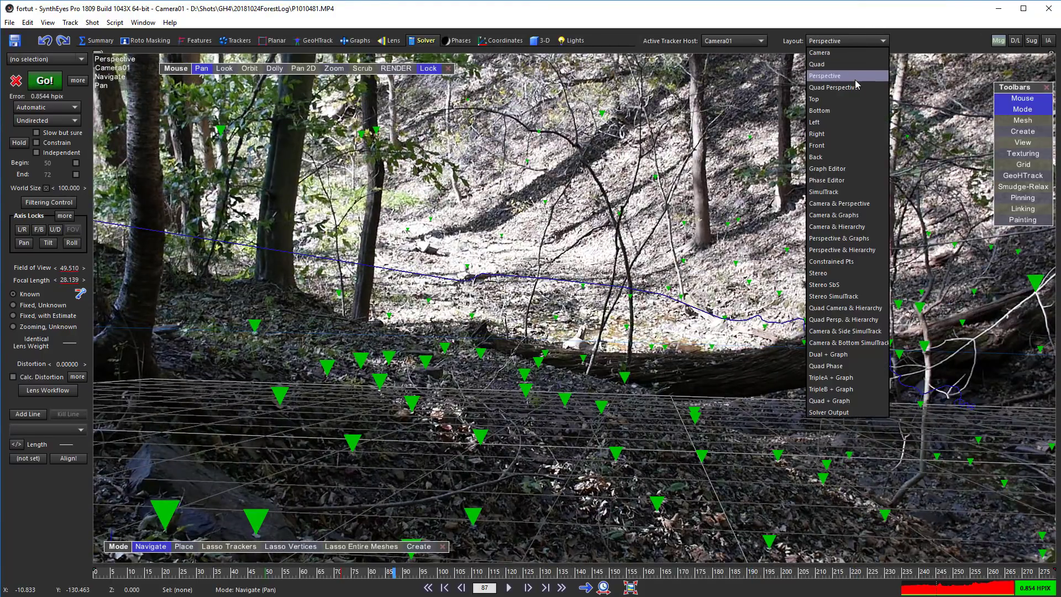
Step: Change the Far Clip distance in the scene's perspective settings from the Quad Perspective layout and scrub the shot to check the screen
{"action": "left_click", "coordinate": [857, 90]}
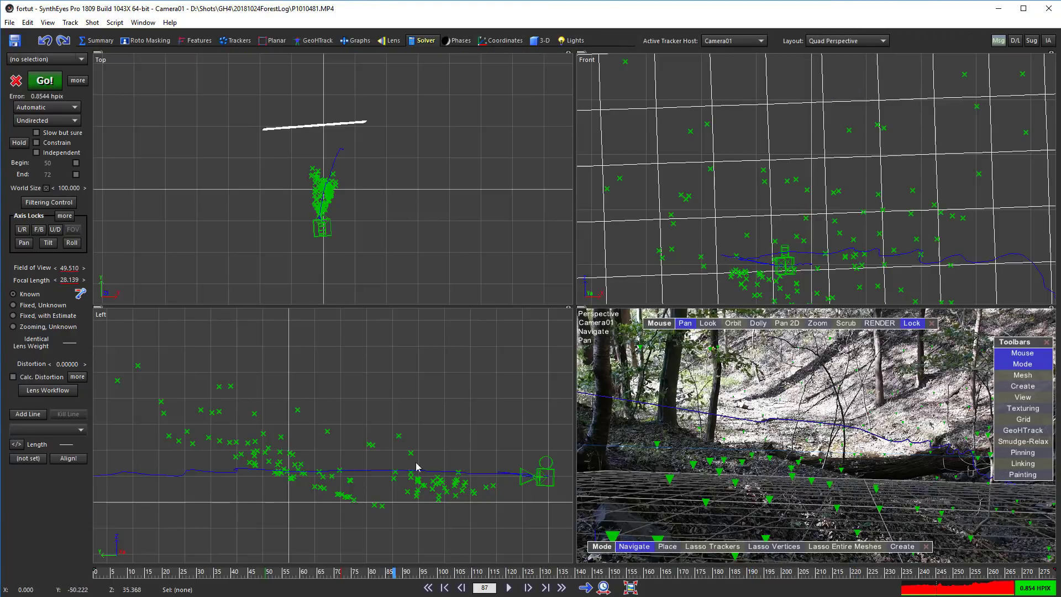
{"action": "left_click_drag", "start_coordinate": [427, 575], "coordinate": [696, 572]}
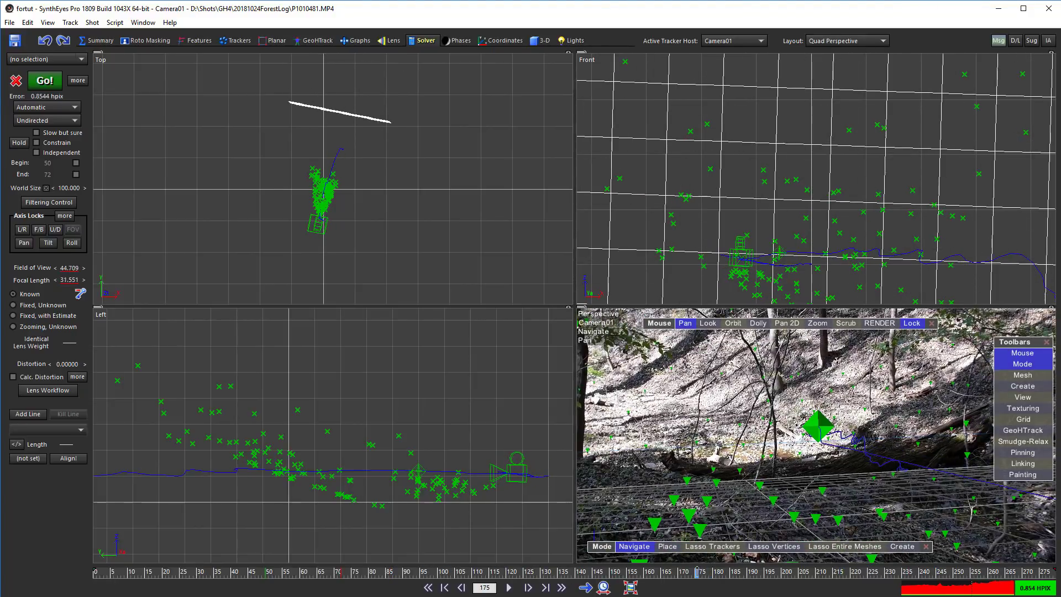
{"action": "right_click", "coordinate": [645, 349]}
{"action": "mouse_move", "coordinate": [673, 390]}
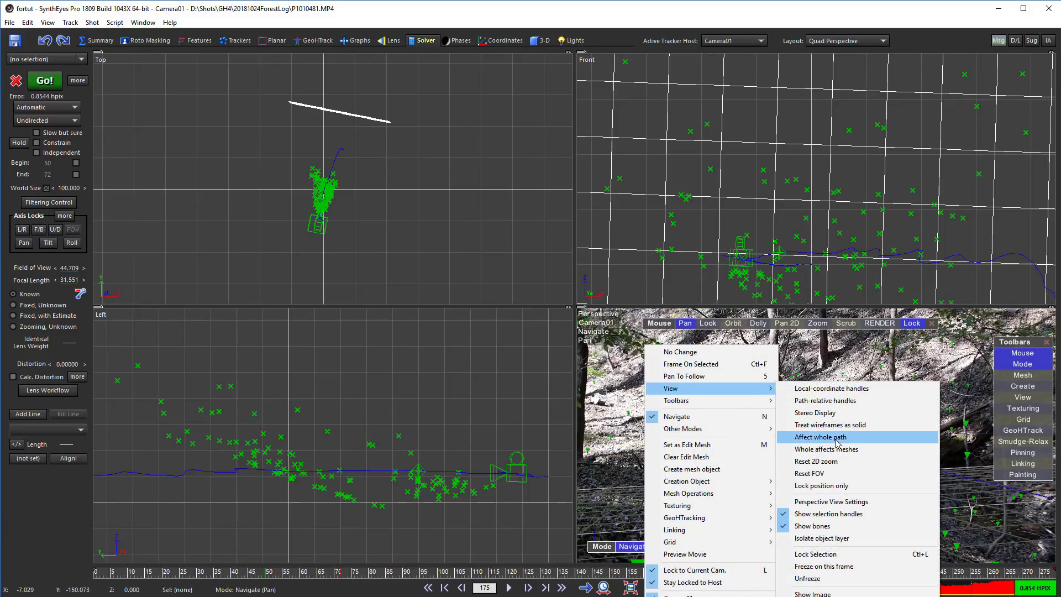
{"action": "left_click", "coordinate": [833, 501]}
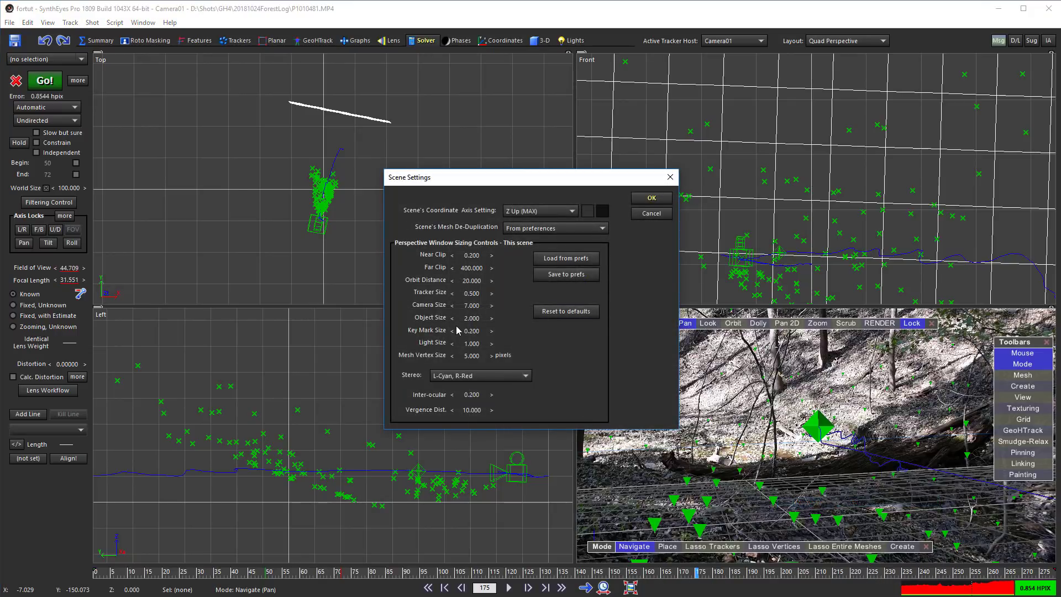
{"action": "double_click", "coordinate": [471, 268]}
{"action": "left_click", "coordinate": [654, 200]}
{"action": "left_click_drag", "start_coordinate": [665, 573], "coordinate": [135, 561]}
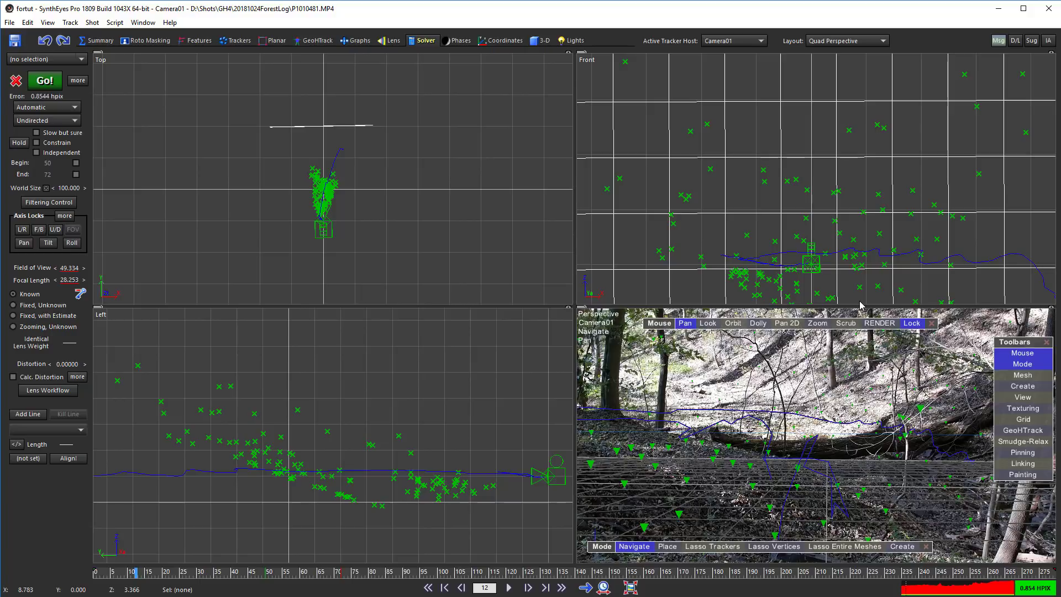
Step: Export the scene as AfterEffects Javascript to fortut.jsx, using New project - Run now for version CC 2018
{"action": "left_click", "coordinate": [9, 22]}
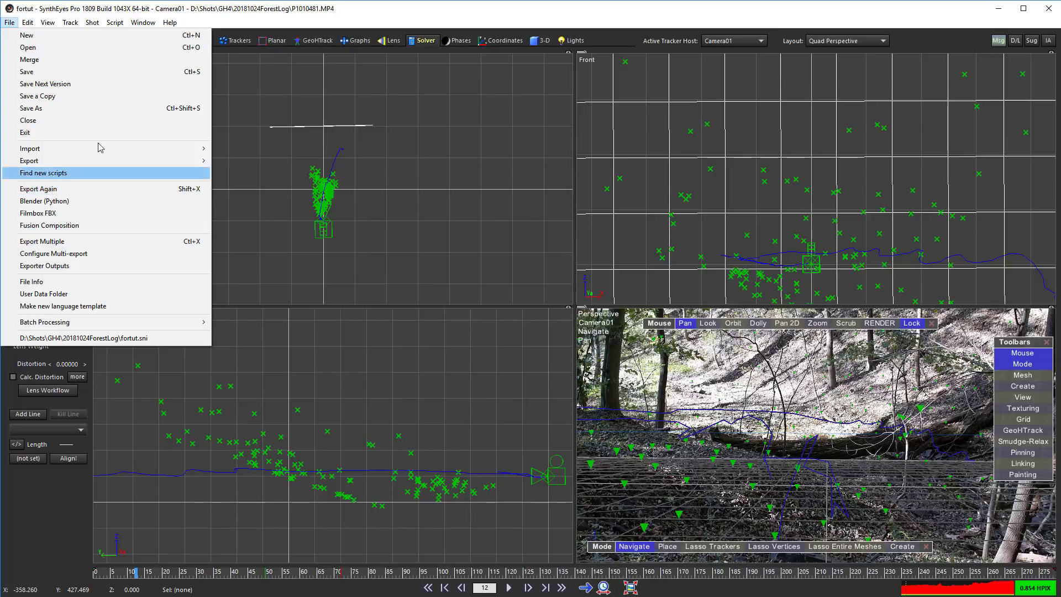
{"action": "mouse_move", "coordinate": [97, 161]}
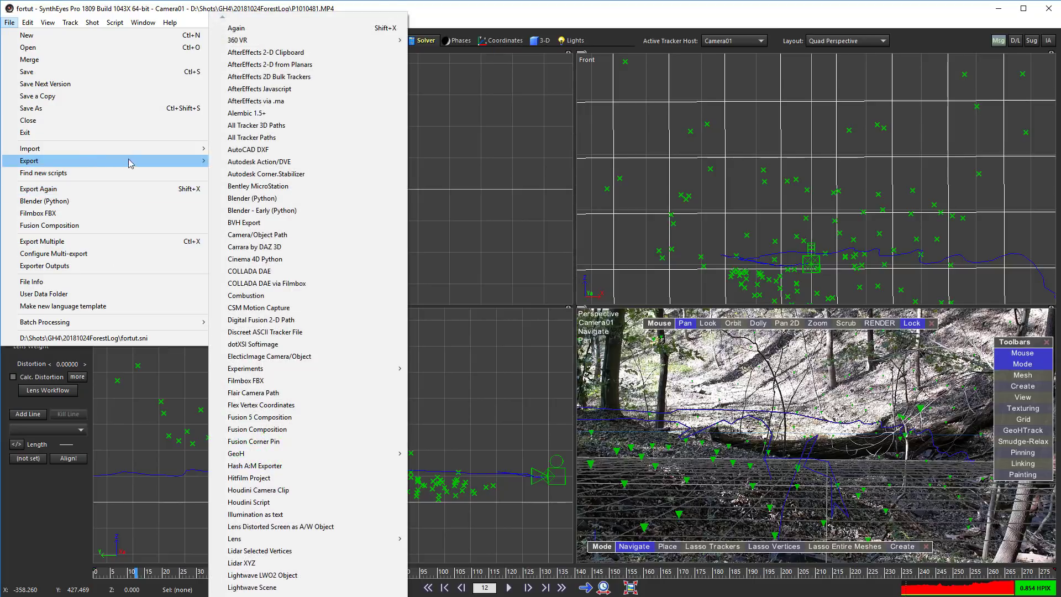
{"action": "left_click", "coordinate": [336, 89]}
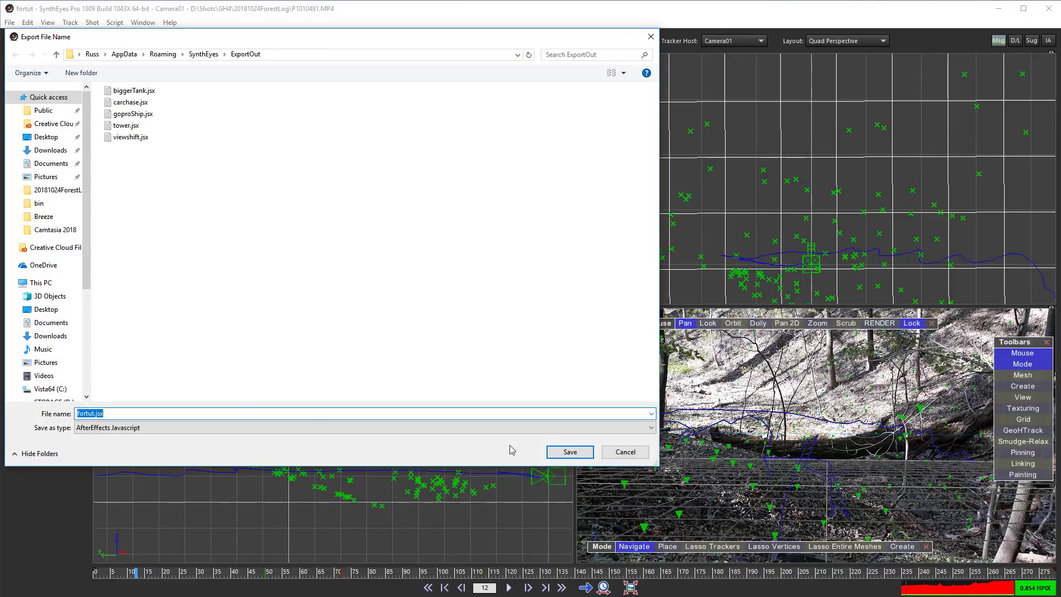
{"action": "left_click", "coordinate": [588, 453]}
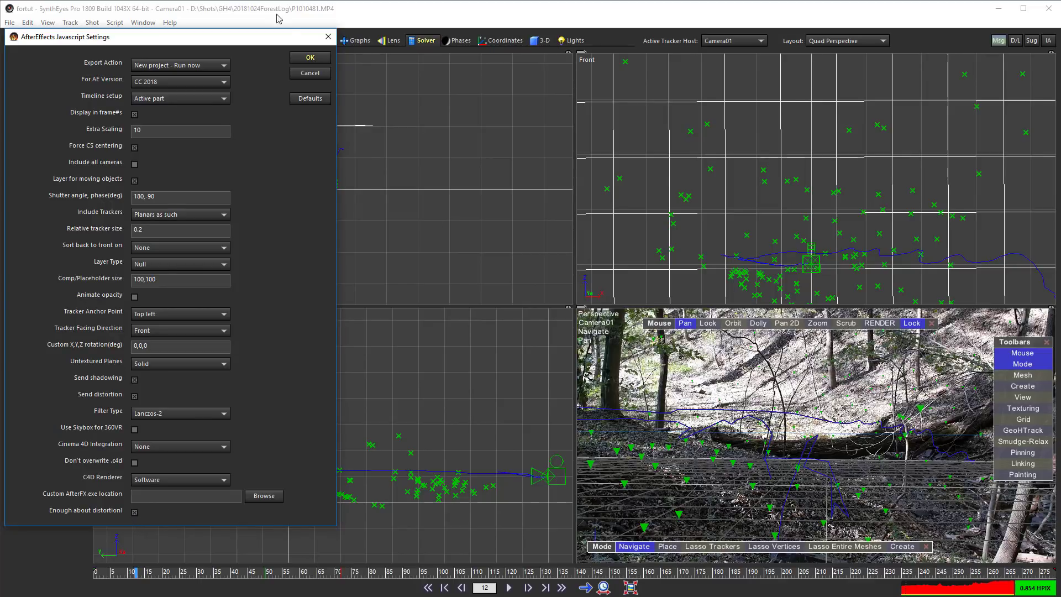
{"action": "left_click", "coordinate": [310, 58]}
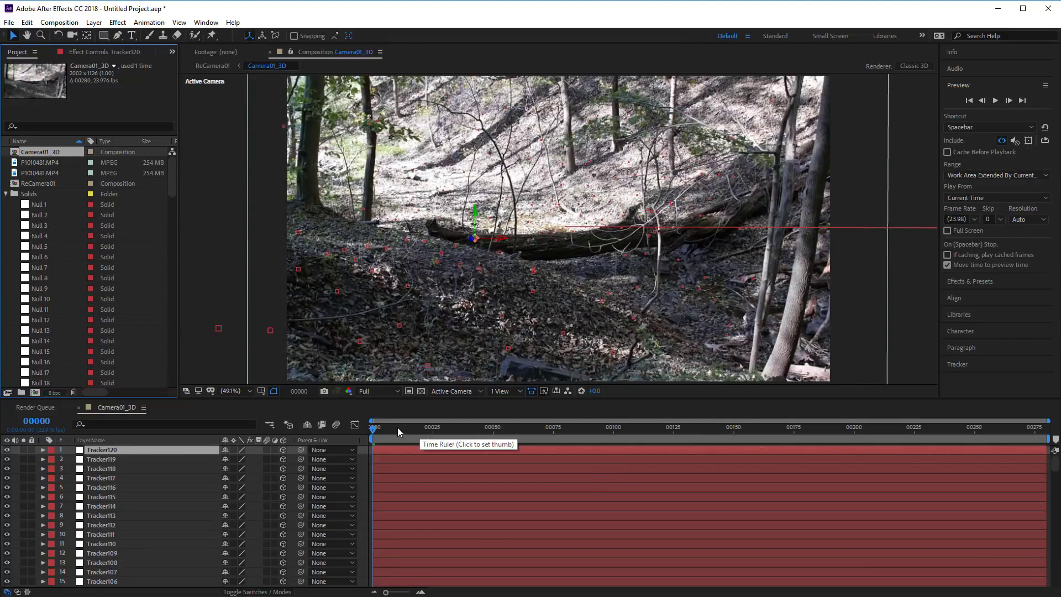
Step: Scrub and play the exported Camera01_3D composition in After Effects, and show it in four views
{"action": "left_click_drag", "start_coordinate": [396, 427], "coordinate": [802, 446]}
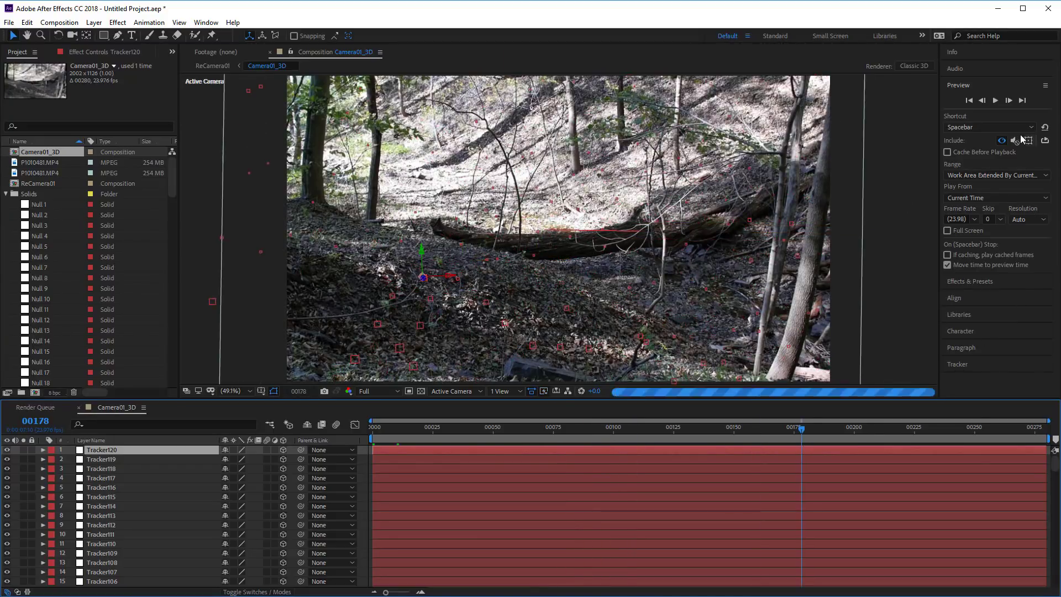
{"action": "left_click", "coordinate": [997, 100]}
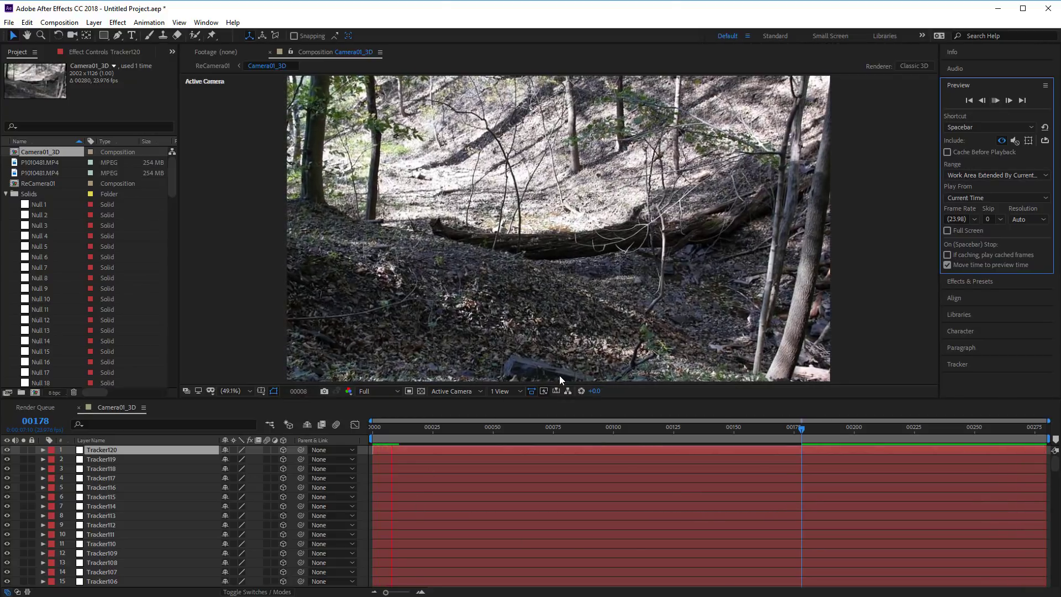
{"action": "left_click", "coordinate": [516, 391]}
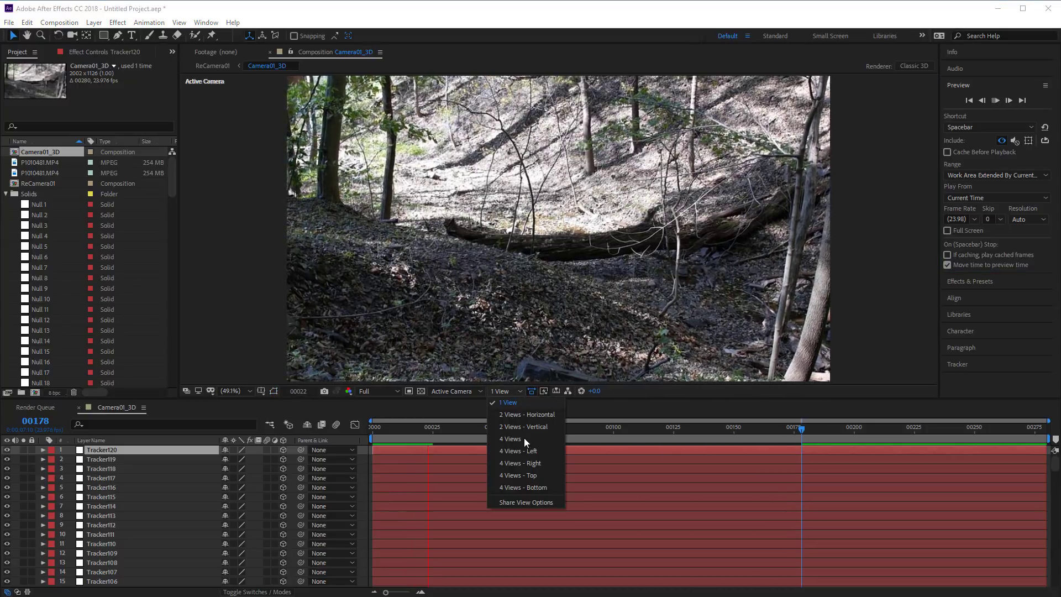
{"action": "left_click", "coordinate": [514, 440]}
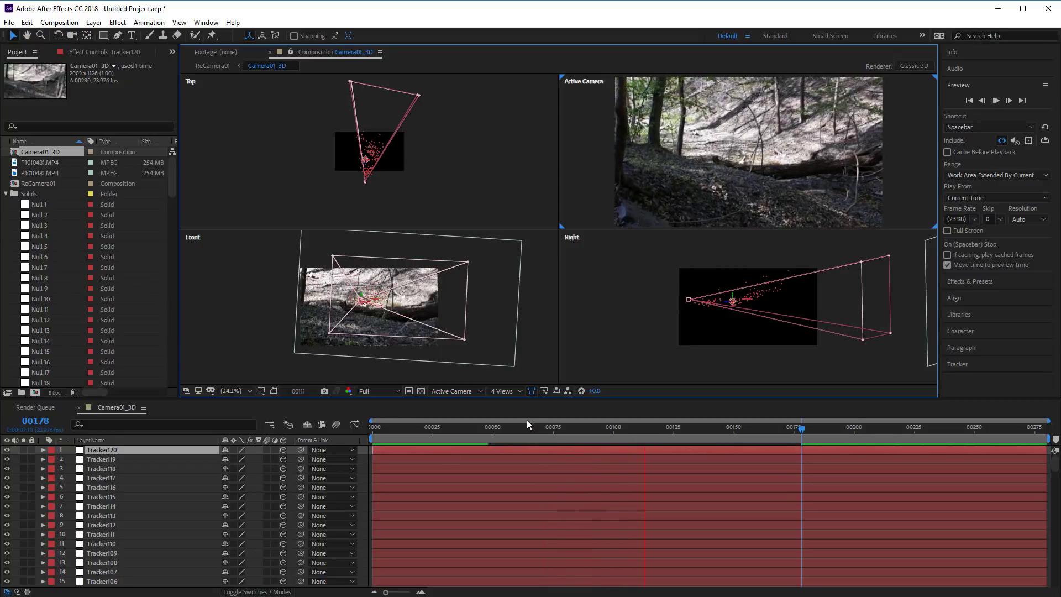
Step: Stop the preview, inspect the camera and screen at several frames in the four views, and play again from frame 150
{"action": "left_click", "coordinate": [996, 101]}
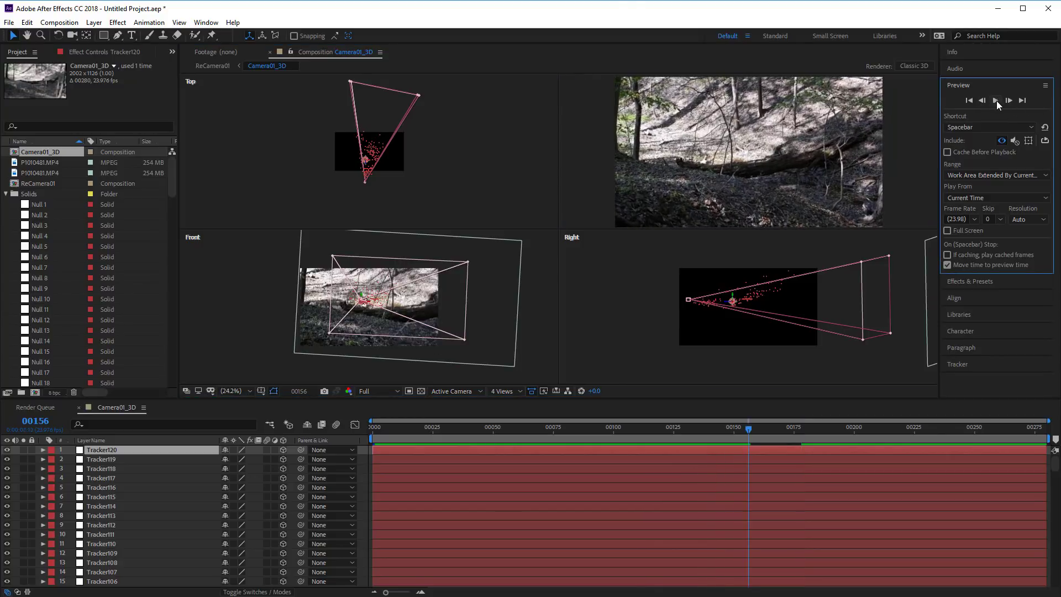
{"action": "left_click", "coordinate": [581, 427]}
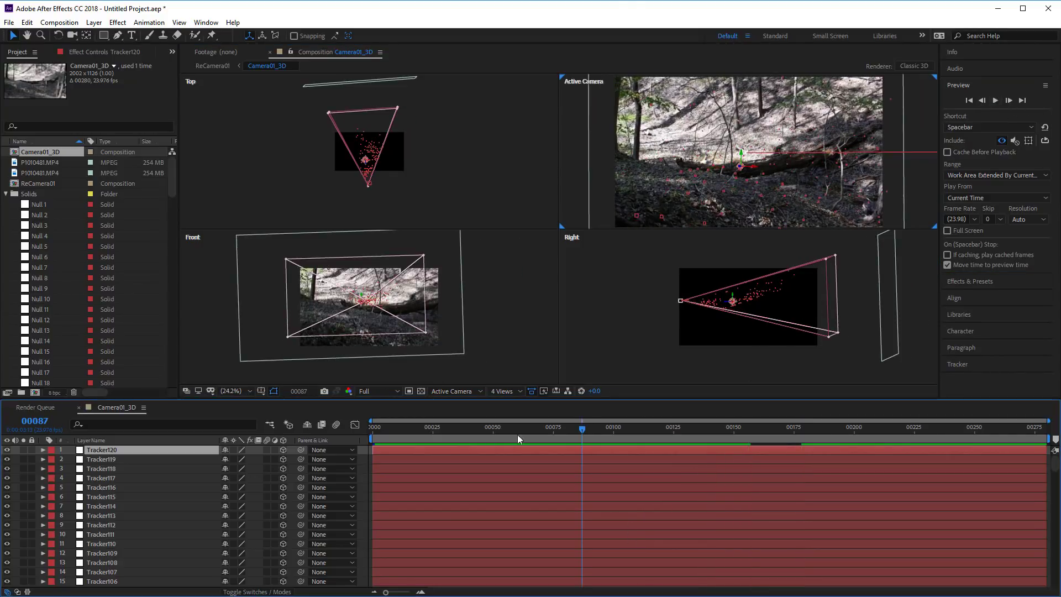
{"action": "left_click", "coordinate": [475, 432]}
{"action": "left_click", "coordinate": [408, 426]}
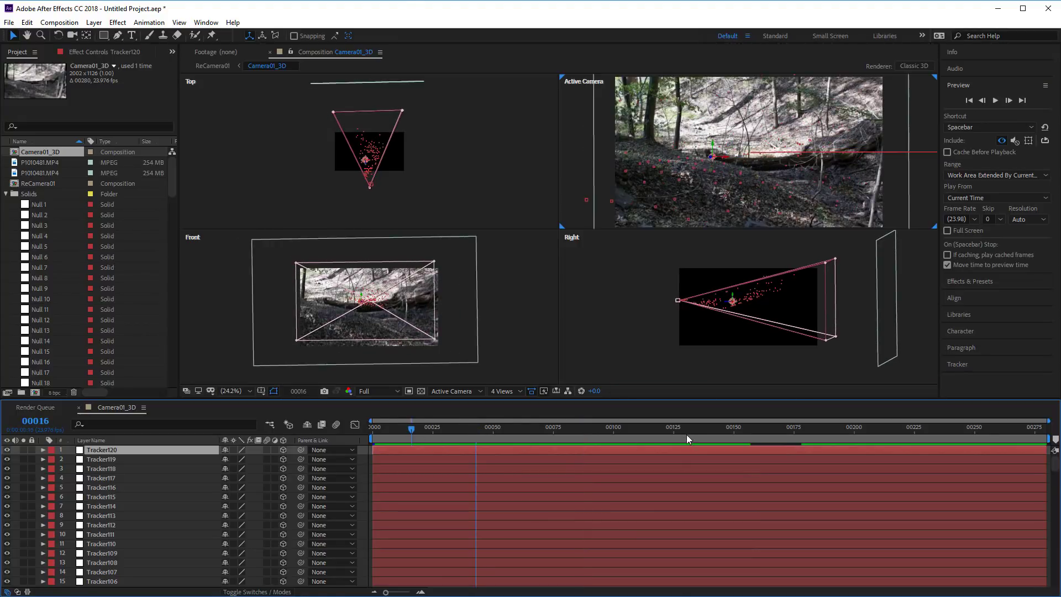
{"action": "left_click", "coordinate": [727, 425]}
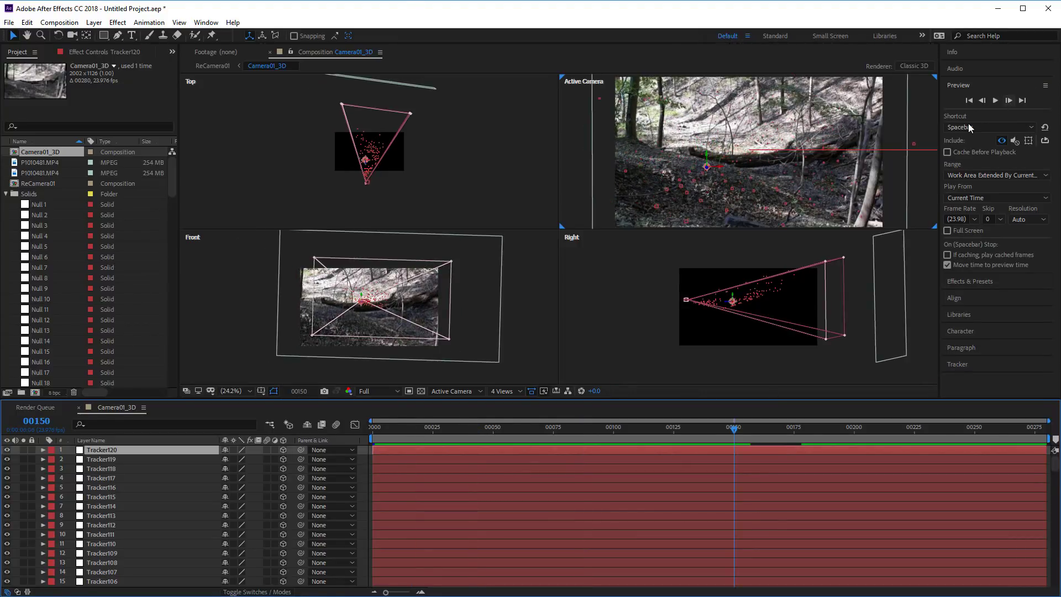
{"action": "left_click", "coordinate": [994, 102]}
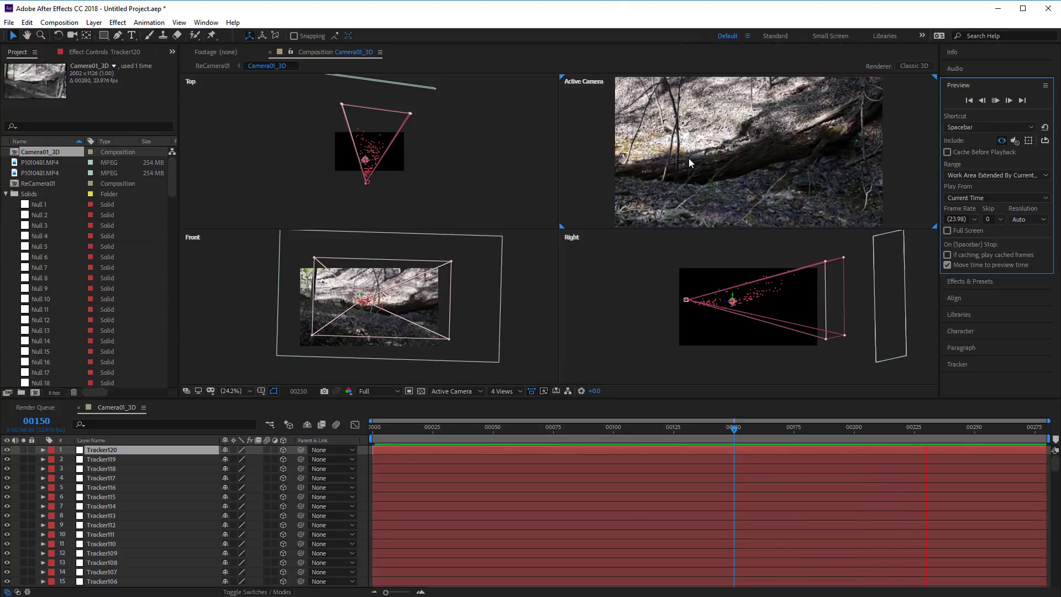
Step: Return the composition to a single view and look over the screen, camera and footage layers at the end of the layer stack
{"action": "left_click", "coordinate": [497, 393]}
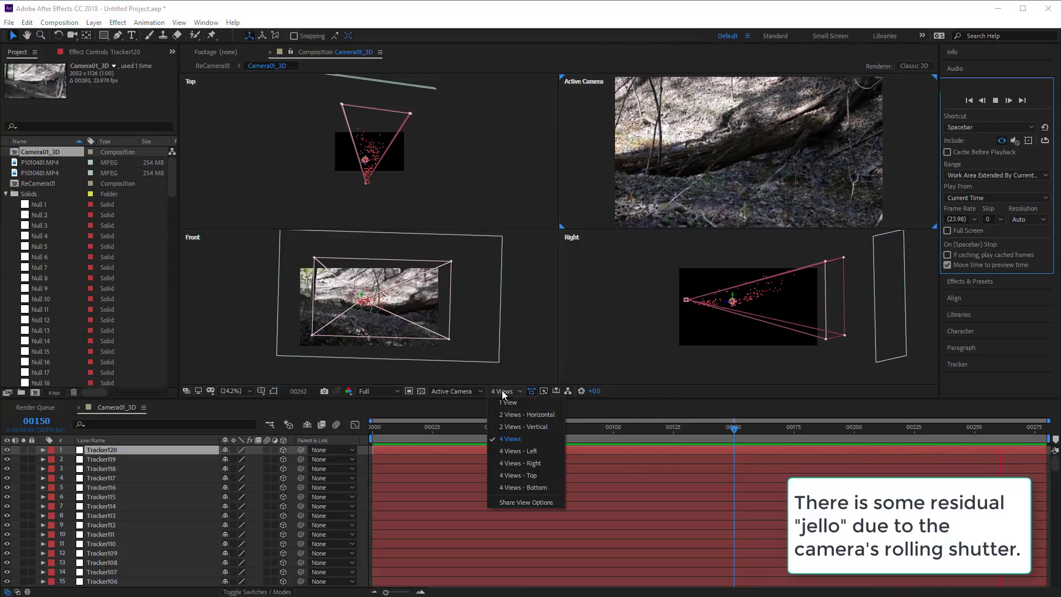
{"action": "left_click", "coordinate": [502, 409]}
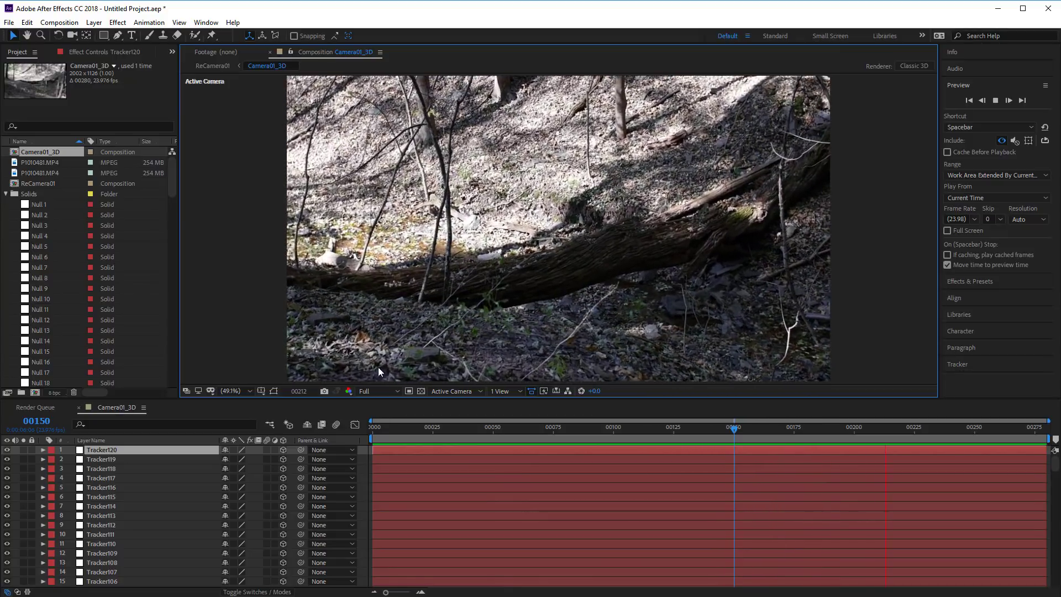
{"action": "scroll", "coordinate": [155, 479], "scroll_direction": "down", "scroll_amount": 6}
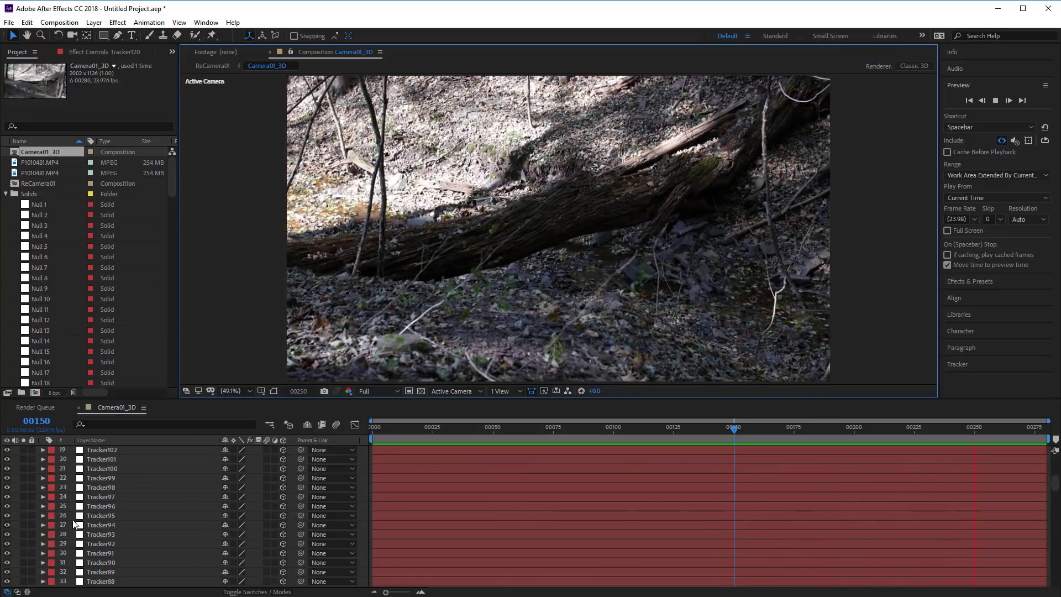
{"action": "left_click_drag", "start_coordinate": [1057, 483], "coordinate": [1058, 582]}
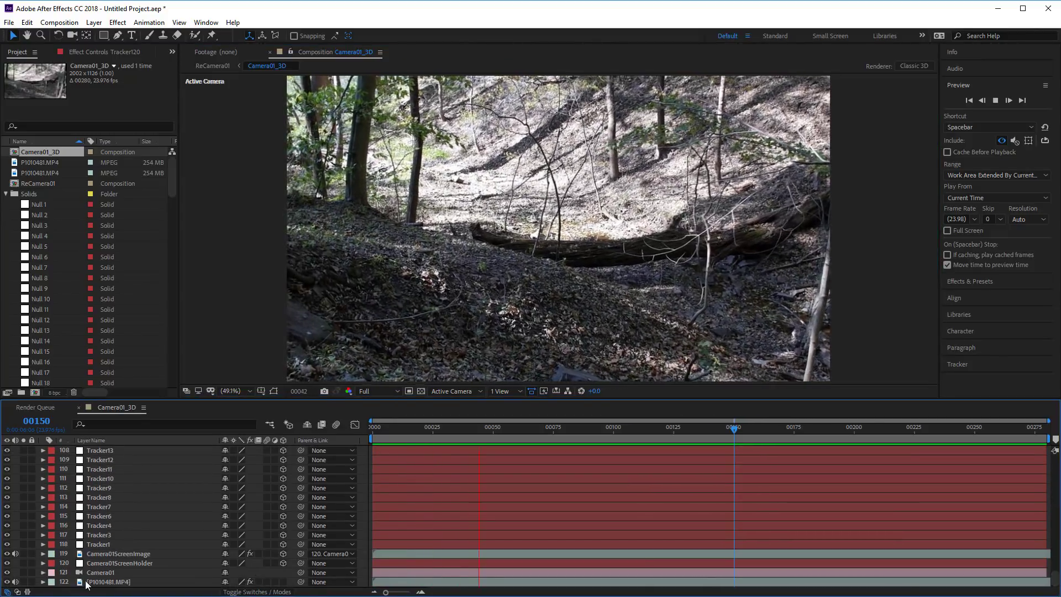
Step: Hide the P1010481.MP4 footage layer at the end of the stack and stop the preview playback
{"action": "left_click", "coordinate": [7, 581]}
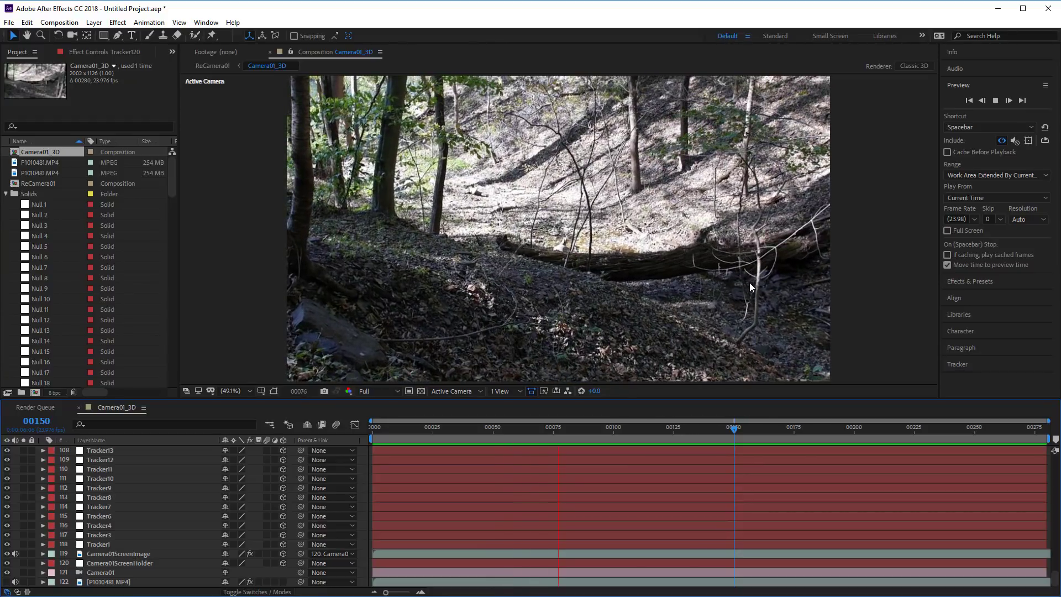
{"action": "key", "text": "space"}
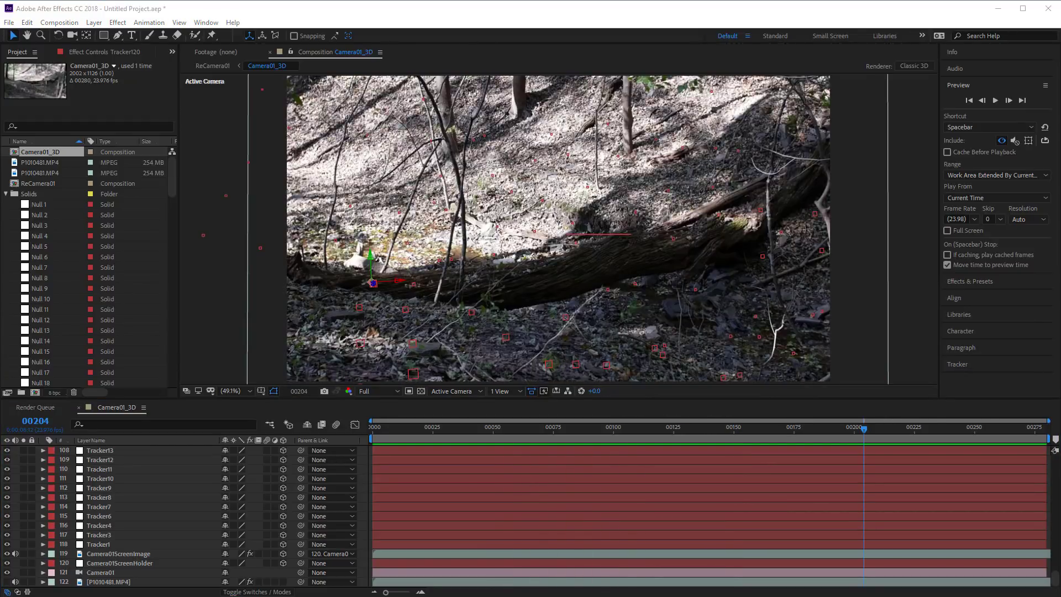
Step: Show the SynthEyes Distortion effect of the Camera01ScreenImage layer and examine its animated distortion values at several frames
{"action": "left_click", "coordinate": [147, 555]}
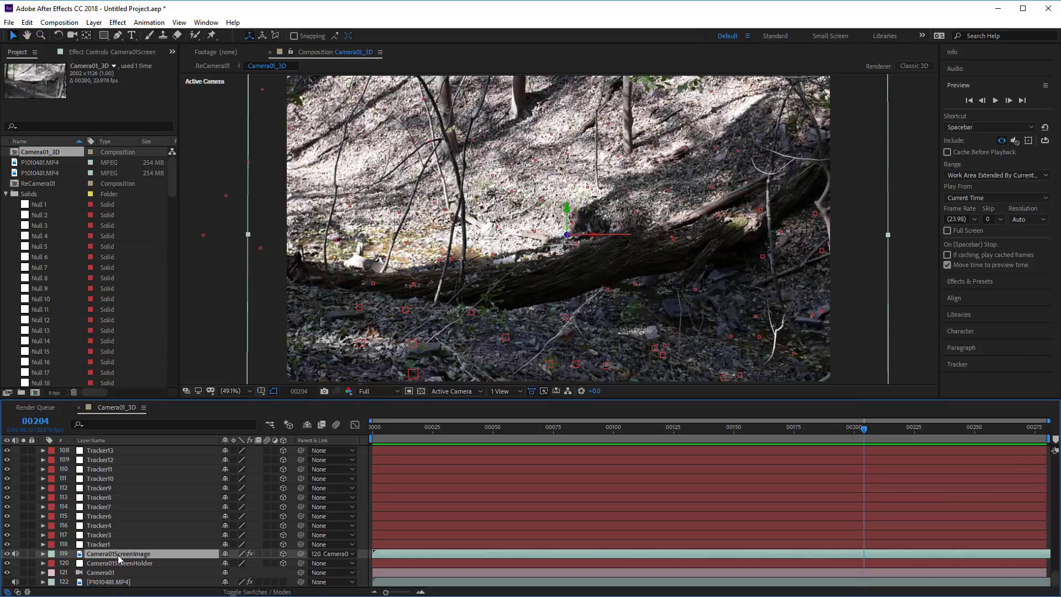
{"action": "left_click", "coordinate": [92, 52]}
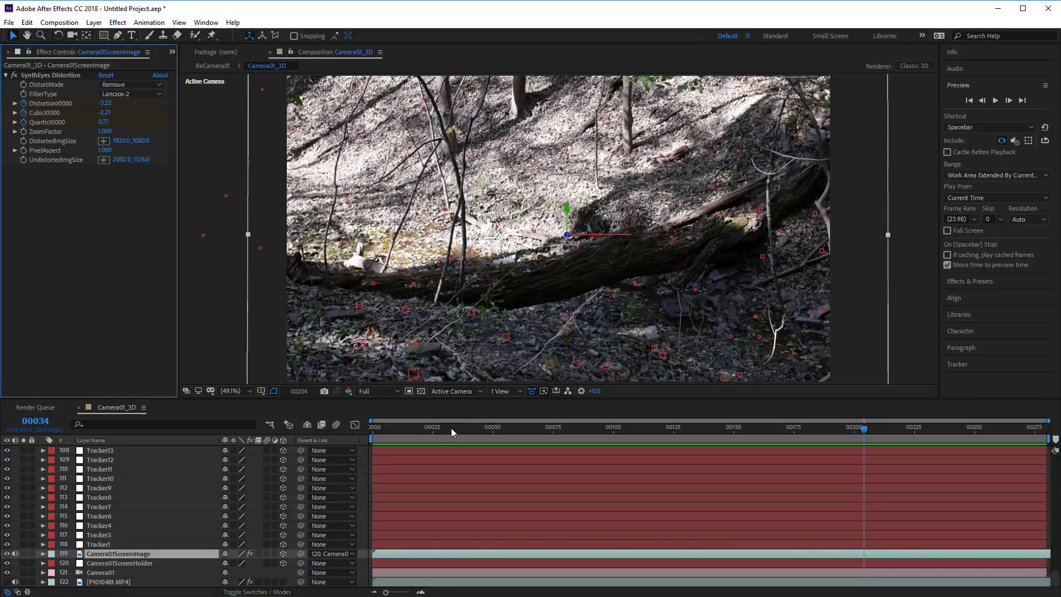
{"action": "left_click_drag", "start_coordinate": [451, 427], "coordinate": [394, 428]}
{"action": "left_click_drag", "start_coordinate": [525, 419], "coordinate": [750, 421]}
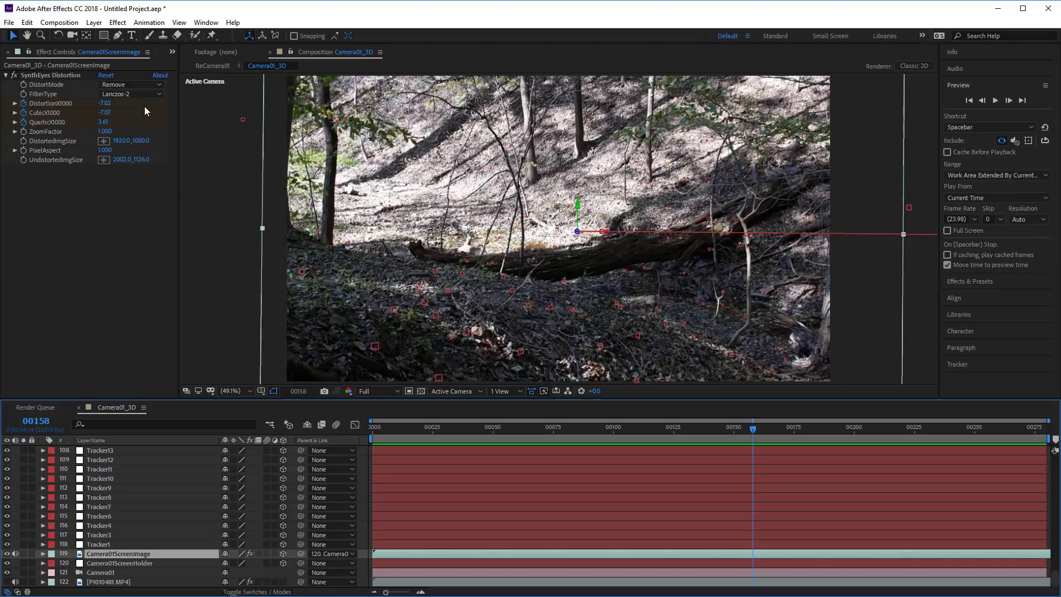
{"action": "left_click", "coordinate": [427, 430]}
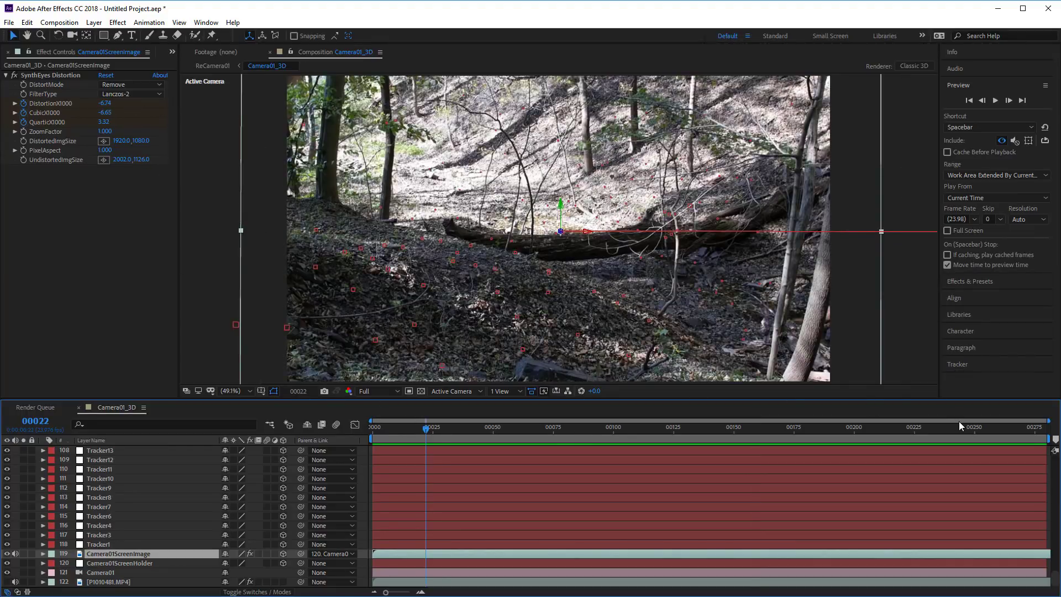
{"action": "left_click", "coordinate": [969, 428]}
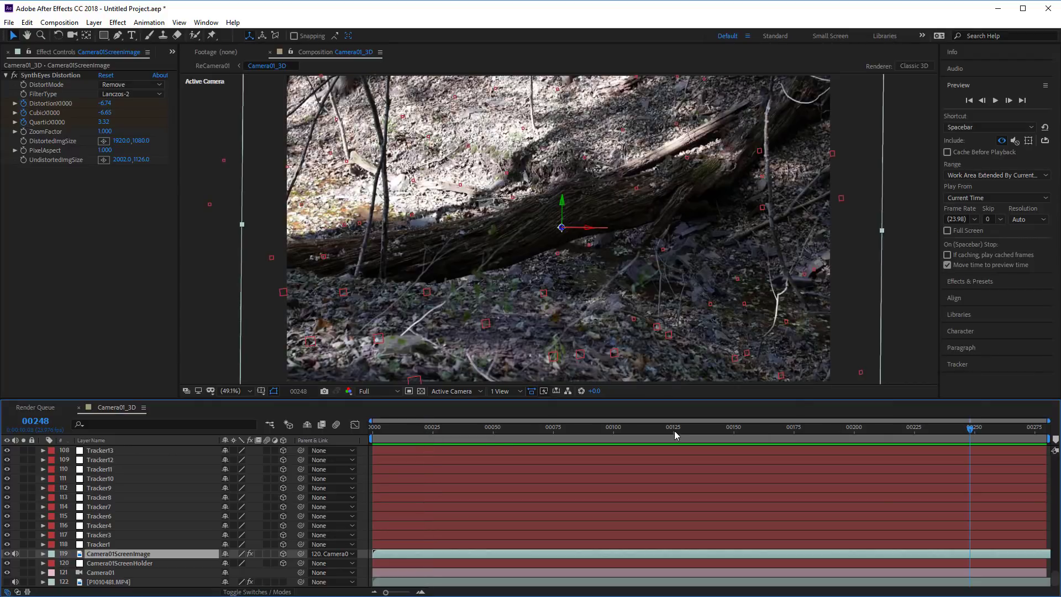
{"action": "left_click", "coordinate": [439, 427]}
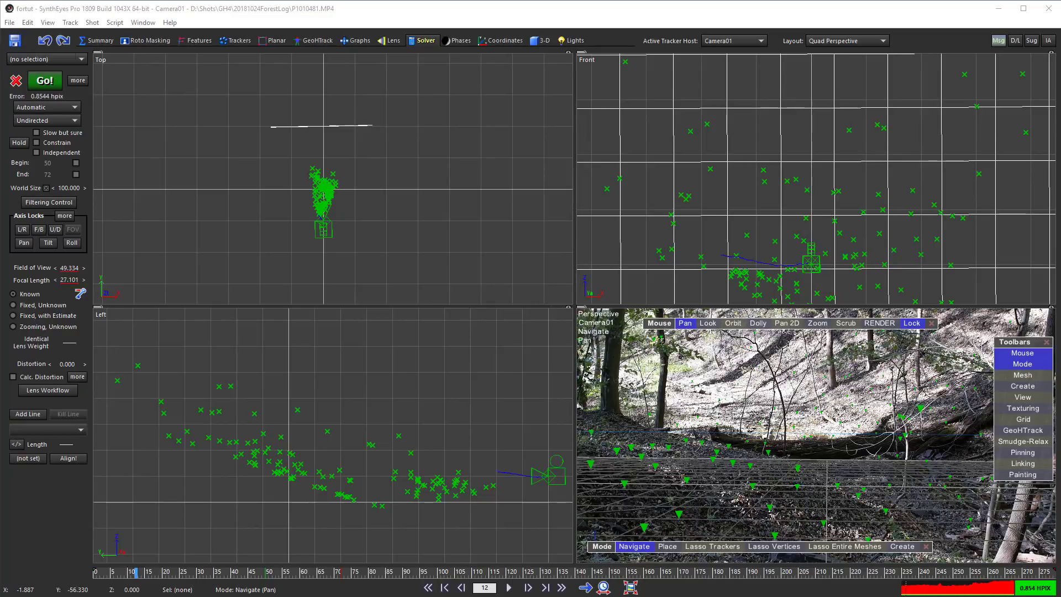
Step: Switch to SynthEyes, undo the existing stabilization rig, and run Stabilization Rig Creator again without a specific point cache file name
{"action": "right_click", "coordinate": [49, 44]}
{"action": "left_click", "coordinate": [66, 58]}
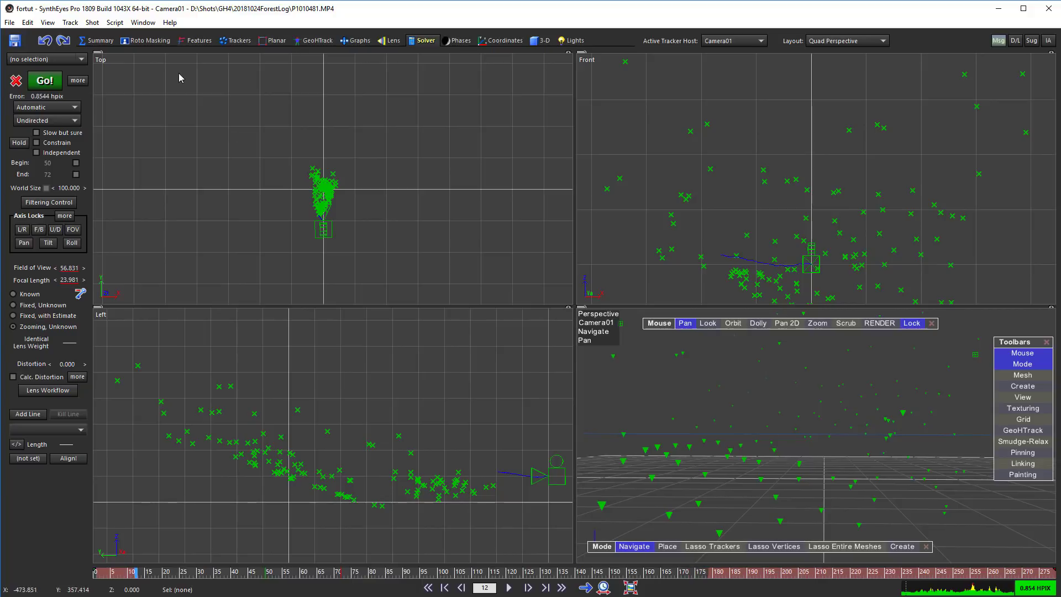
{"action": "left_click", "coordinate": [113, 23]}
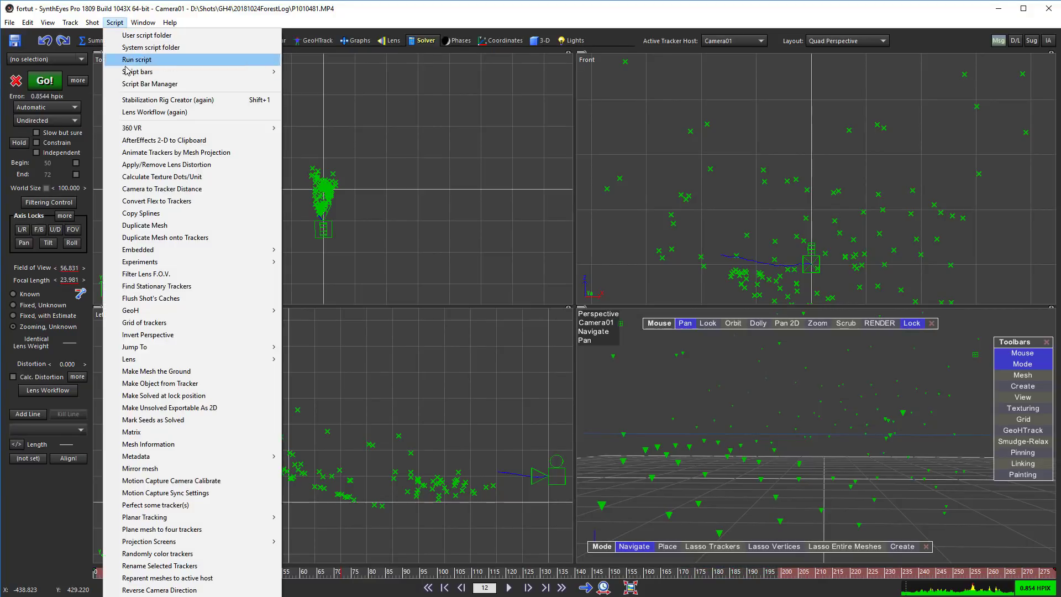
{"action": "left_click", "coordinate": [145, 103]}
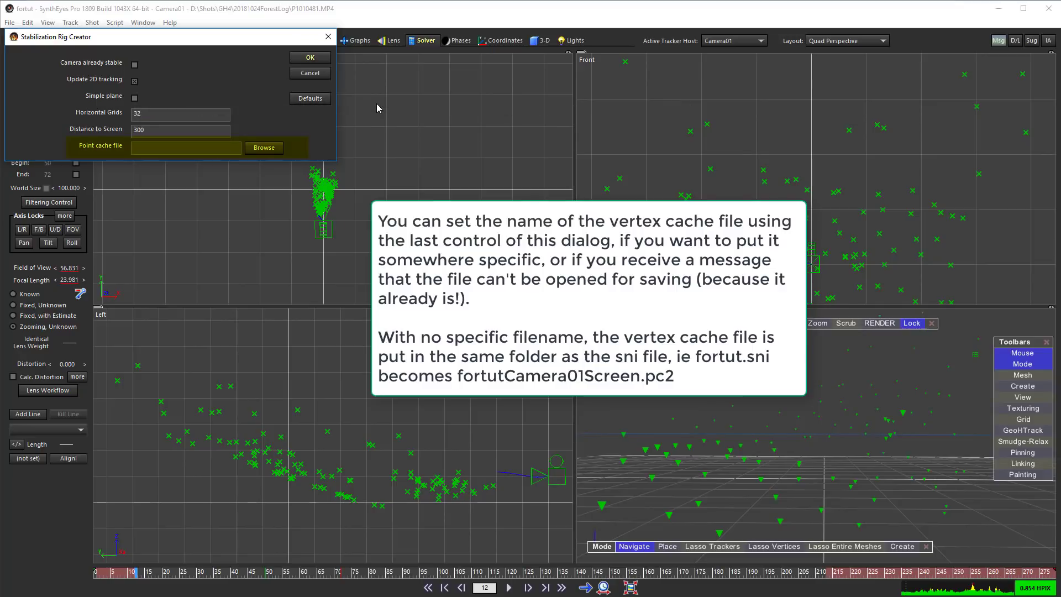
{"action": "left_click", "coordinate": [307, 58]}
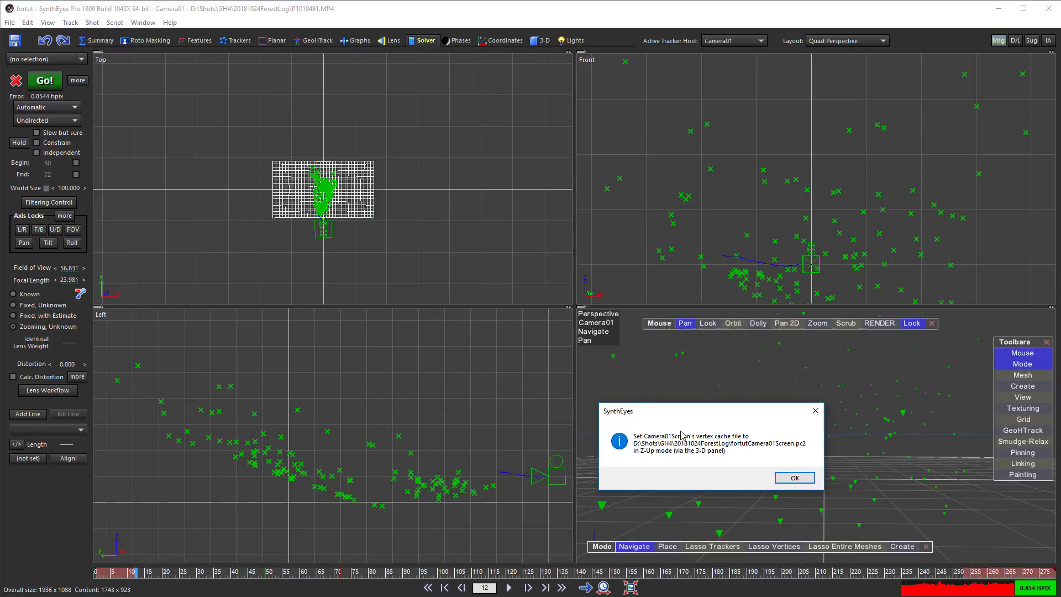
{"action": "left_click", "coordinate": [793, 477]}
{"action": "left_click", "coordinate": [794, 477]}
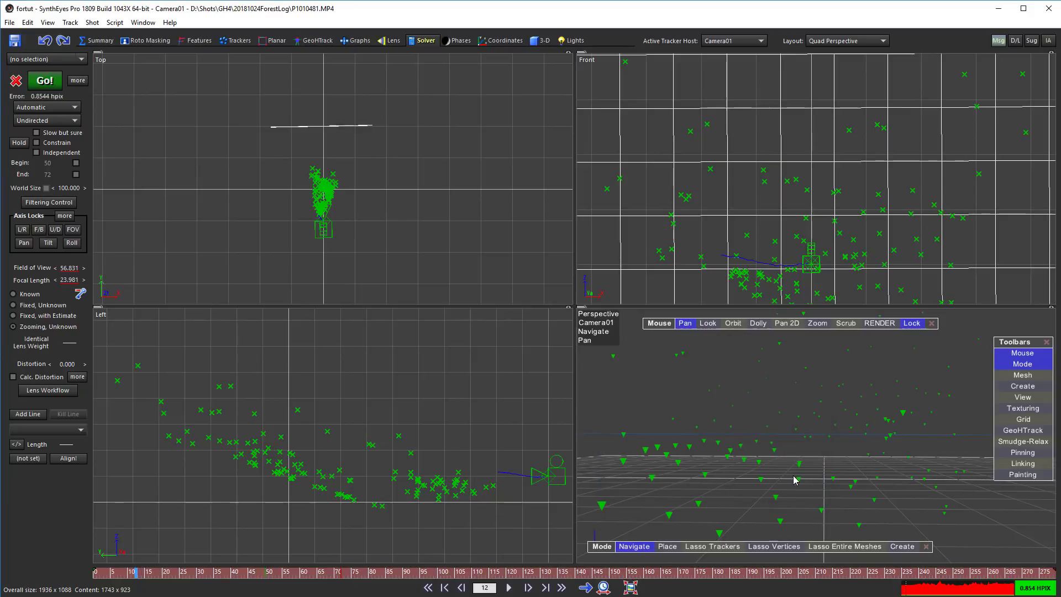
Step: Assign fortutCamera01Screen.pc2 as the vertex cache of the Camera01Screen mesh, declining Y-up coordinates
{"action": "left_click", "coordinate": [543, 43]}
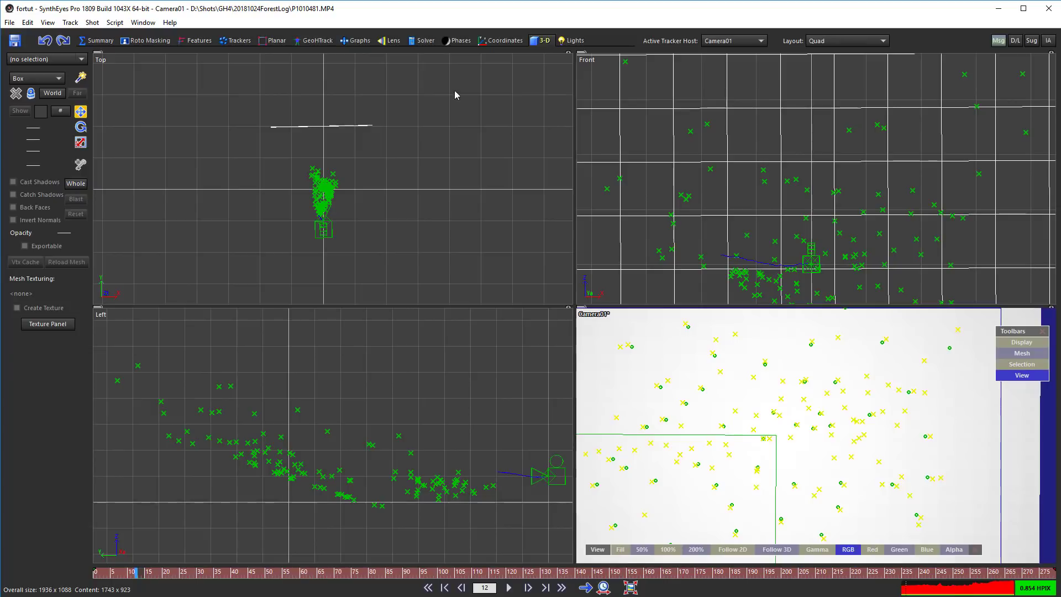
{"action": "left_click", "coordinate": [299, 128]}
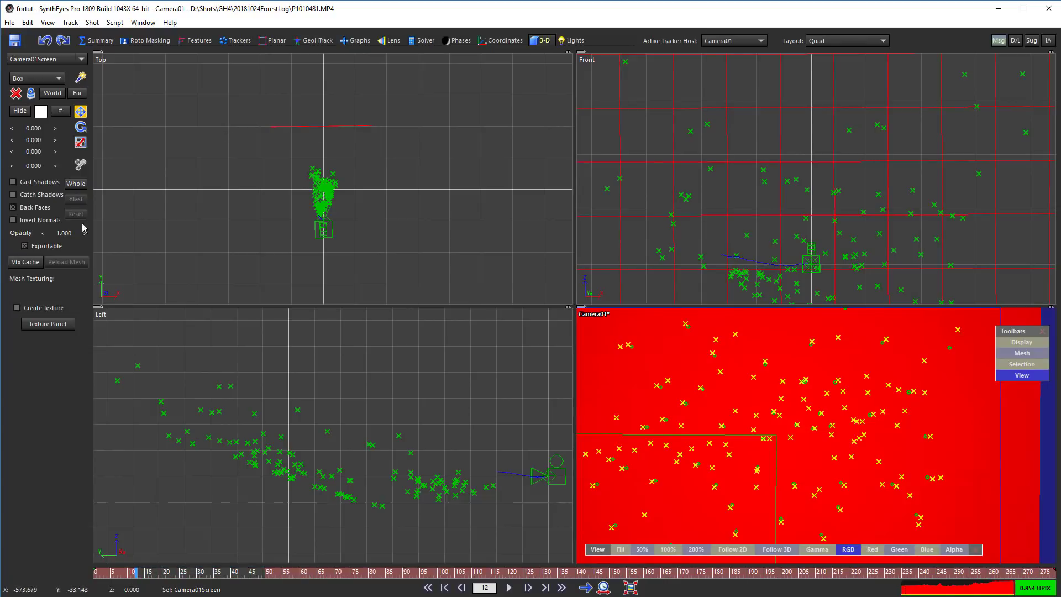
{"action": "left_click", "coordinate": [29, 263]}
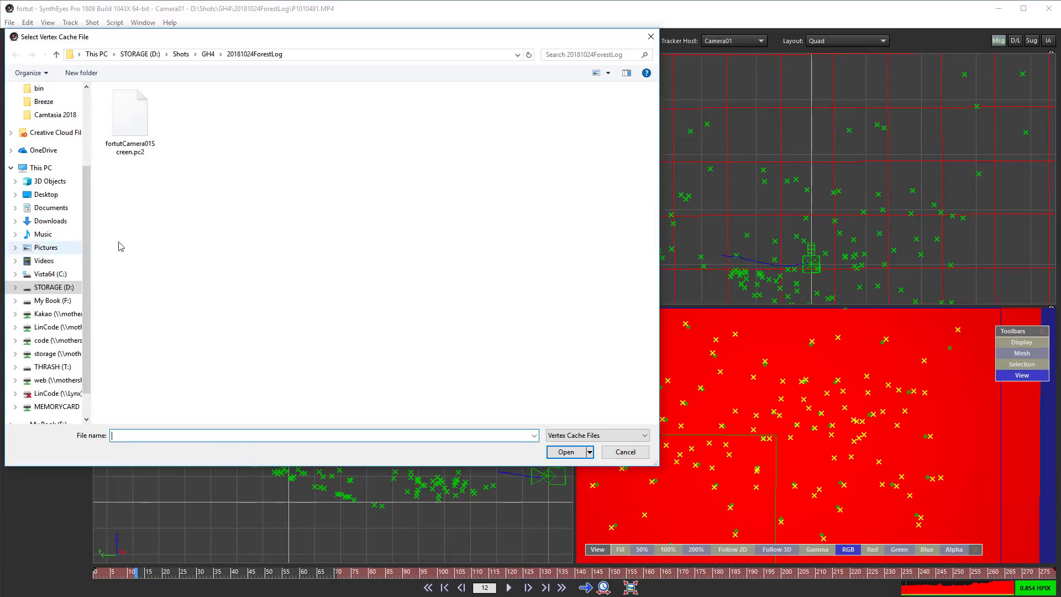
{"action": "double_click", "coordinate": [124, 122]}
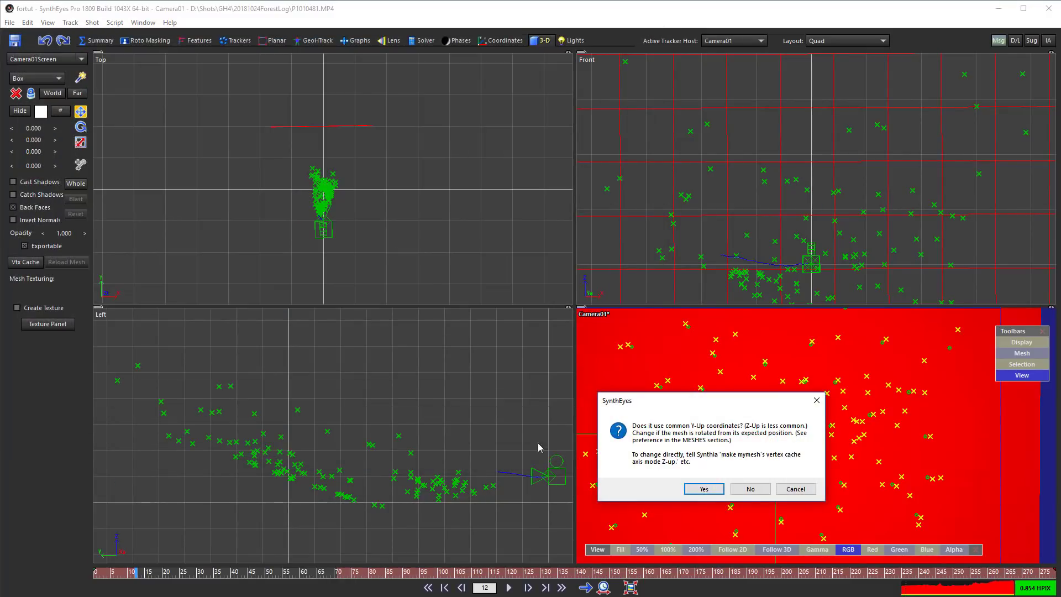
{"action": "left_click", "coordinate": [750, 489]}
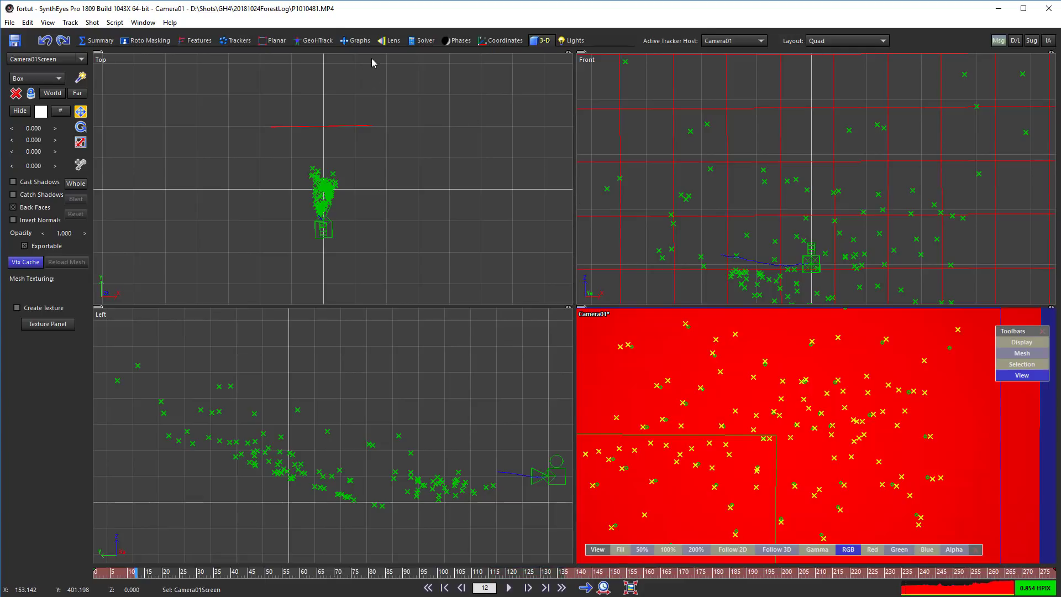
Step: Show the textured screen in the full perspective view, deselect it, and check the view's image display options
{"action": "left_click", "coordinate": [314, 41]}
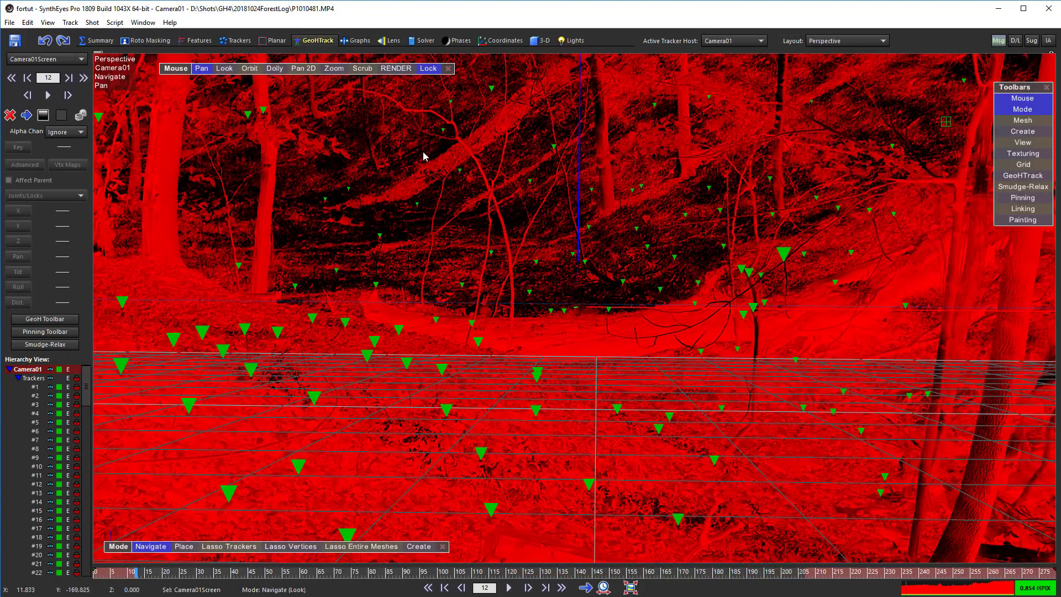
{"action": "key", "text": "ctrl+d"}
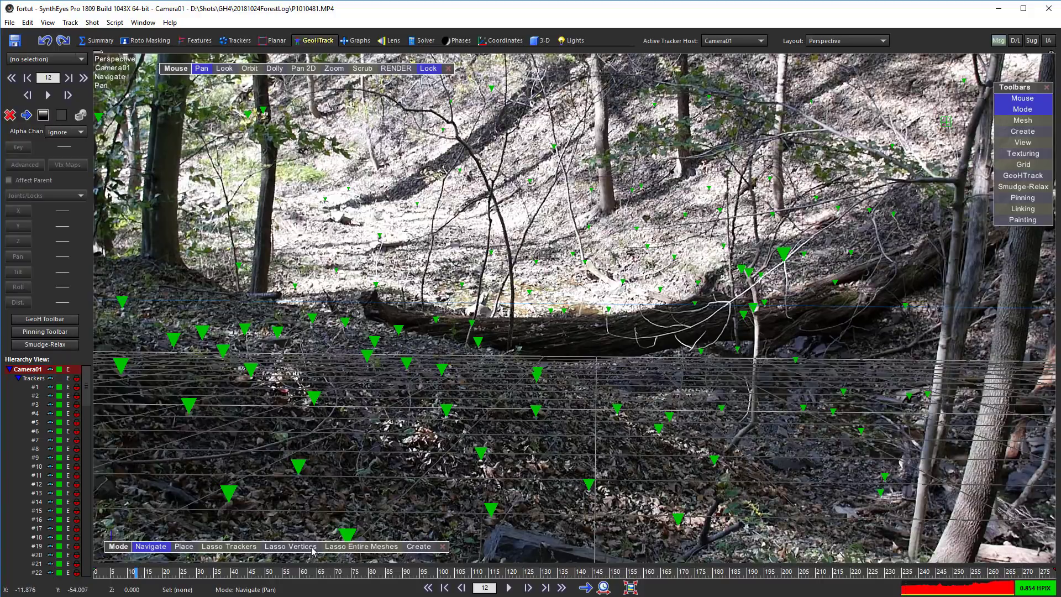
{"action": "scroll", "coordinate": [438, 202], "scroll_direction": "down", "scroll_amount": 1}
{"action": "right_click", "coordinate": [434, 194]}
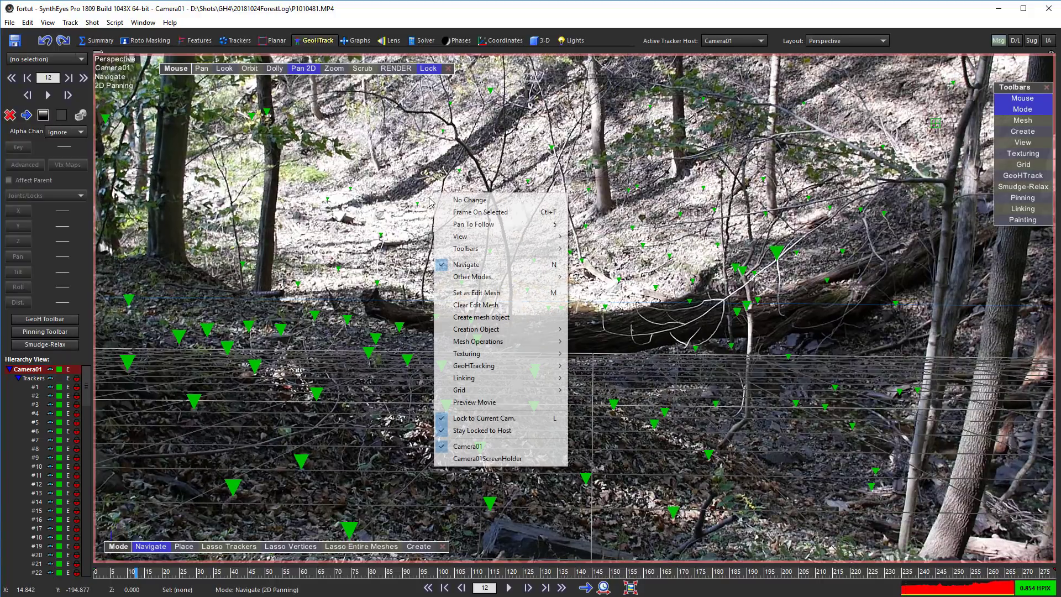
{"action": "mouse_move", "coordinate": [512, 244]}
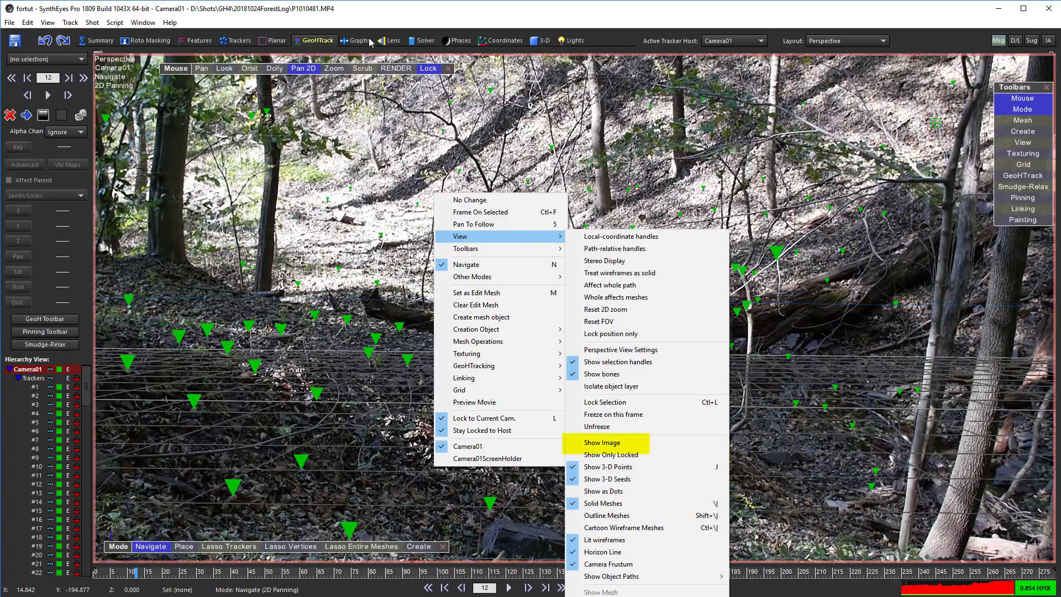
{"action": "left_click", "coordinate": [309, 77]}
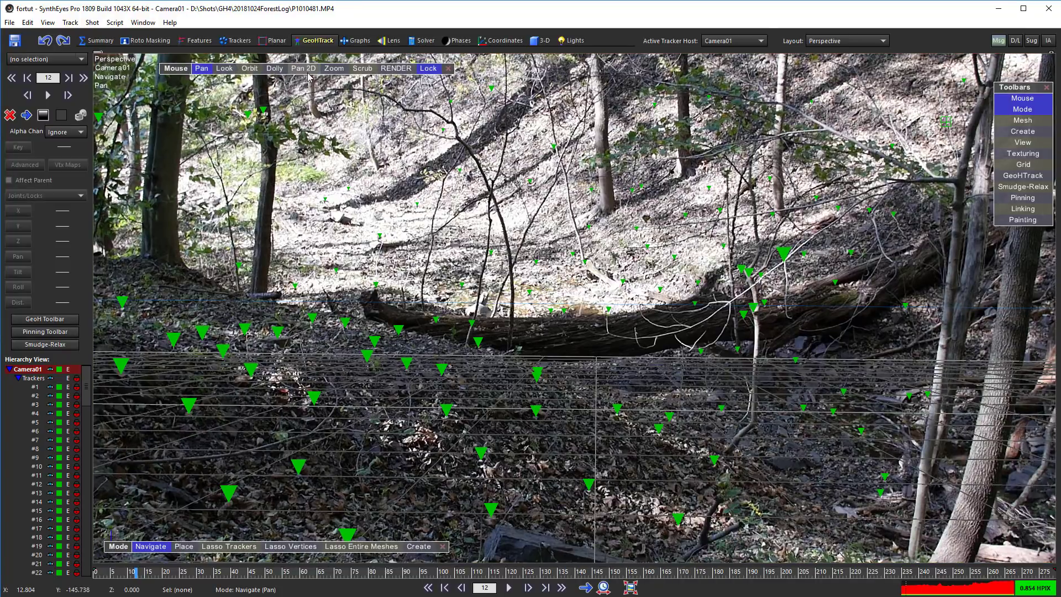
Step: Play the shot in the perspective view from the first frame and stop at frame 262
{"action": "left_click", "coordinate": [428, 587]}
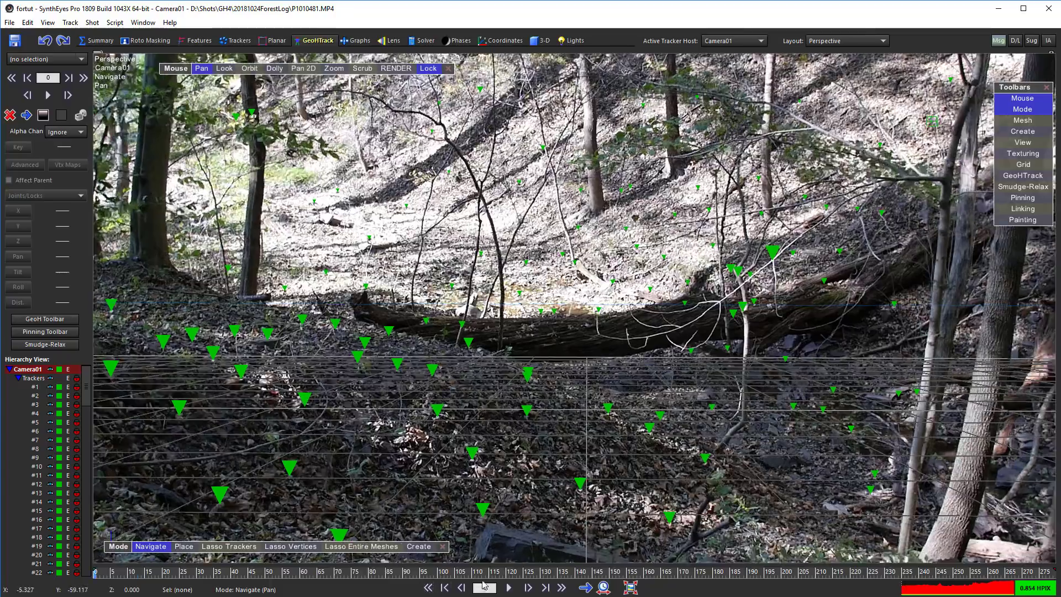
{"action": "left_click", "coordinate": [510, 588]}
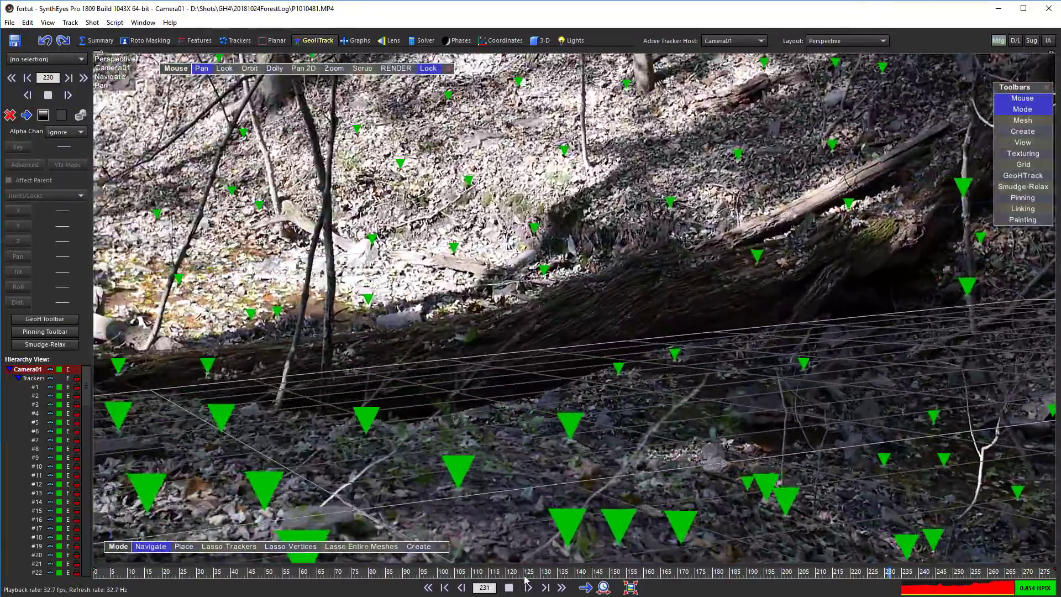
{"action": "left_click", "coordinate": [509, 587]}
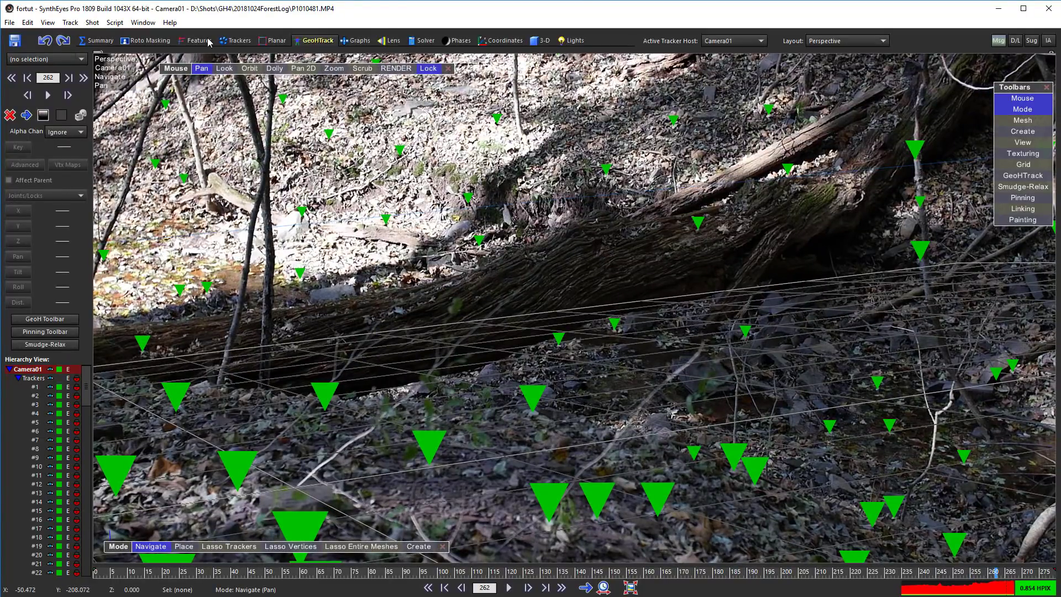
Step: Set the Summary room to the Quad Perspective layout and scrub the shot to examine the deforming screen mesh
{"action": "left_click", "coordinate": [95, 41]}
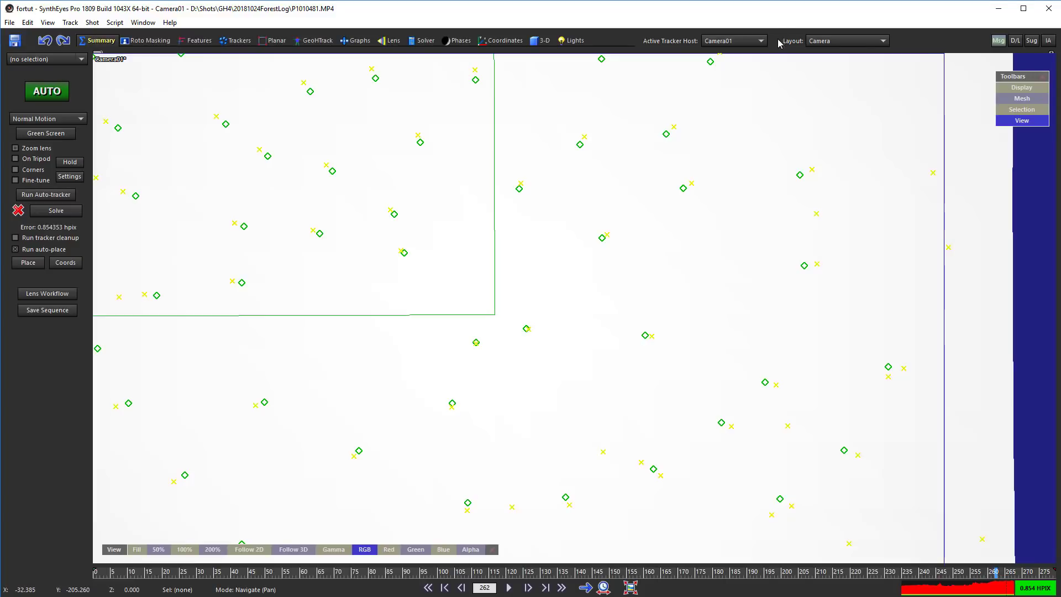
{"action": "left_click", "coordinate": [830, 42]}
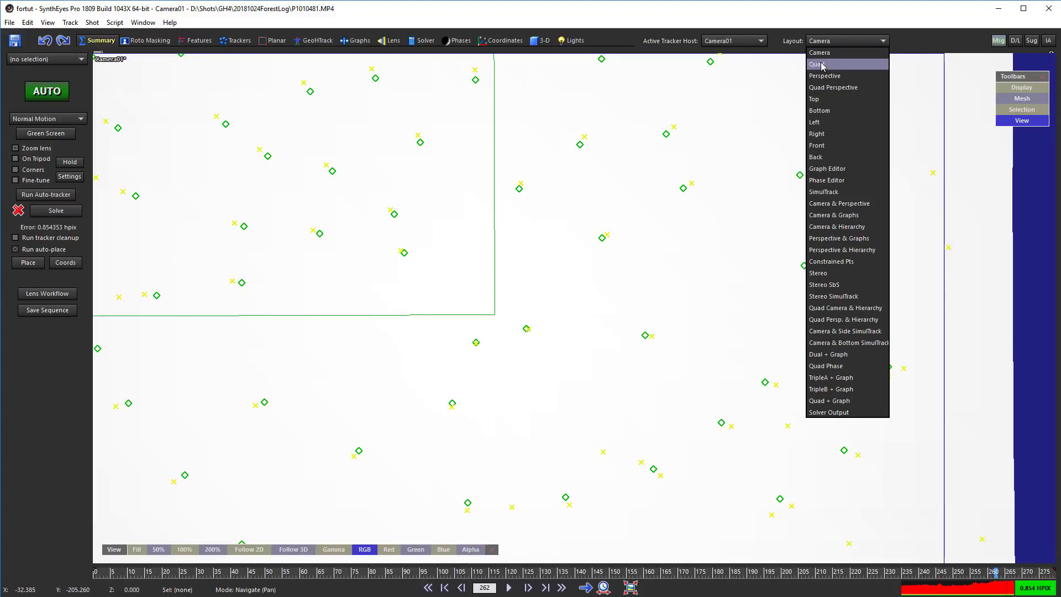
{"action": "left_click", "coordinate": [817, 86]}
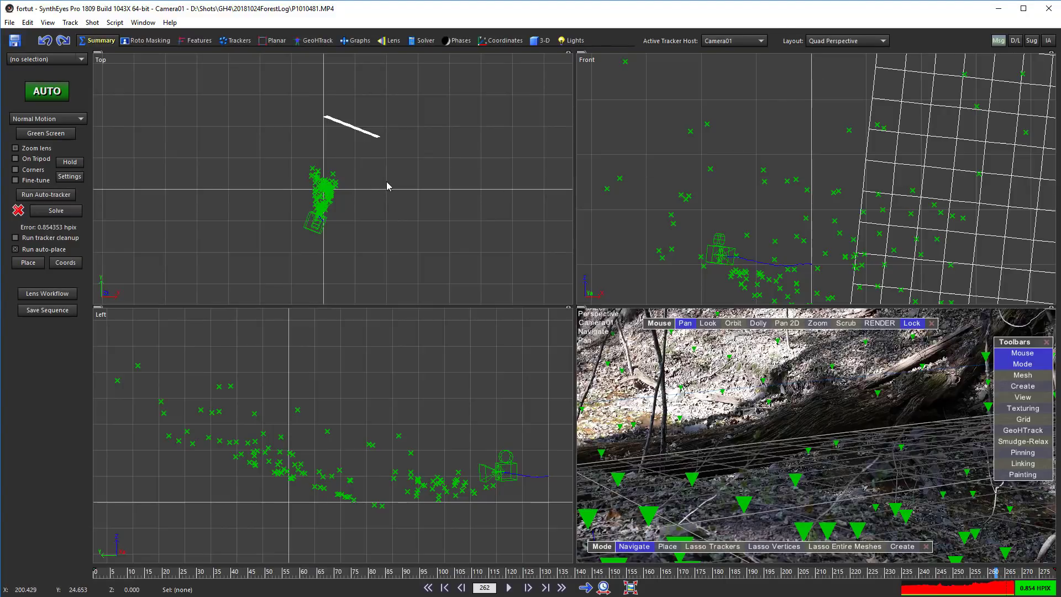
{"action": "left_click_drag", "start_coordinate": [139, 573], "coordinate": [410, 581]}
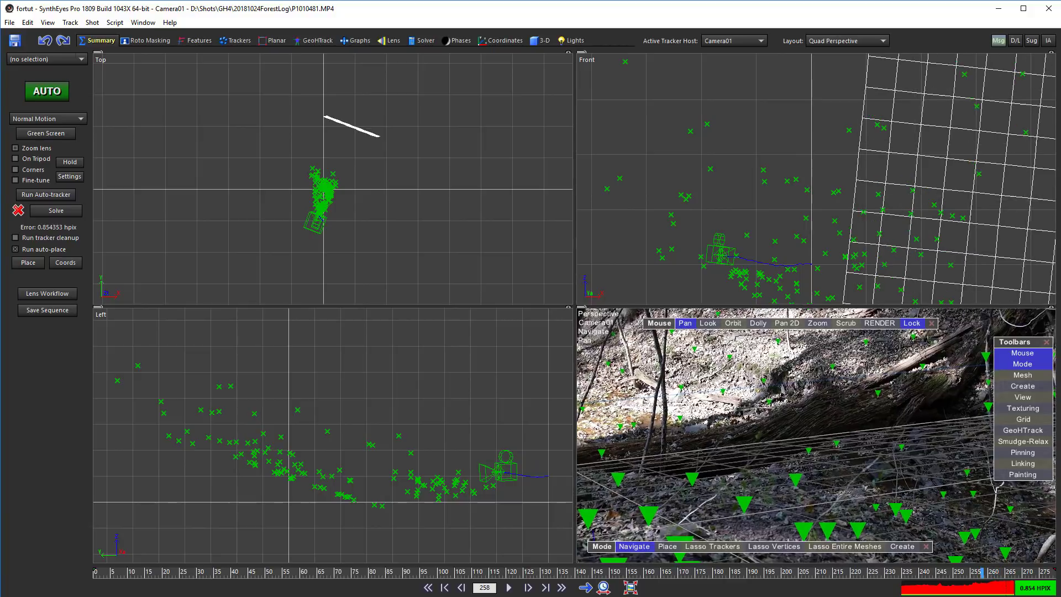
{"action": "left_click_drag", "start_coordinate": [23, 593], "coordinate": [342, 577]}
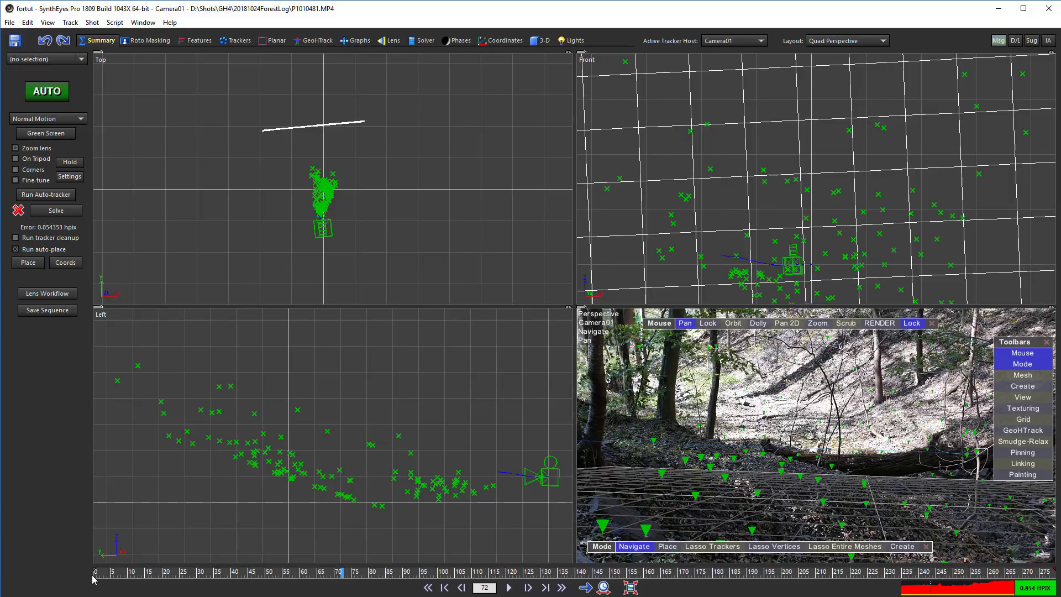
{"action": "left_click_drag", "start_coordinate": [103, 577], "coordinate": [414, 578]}
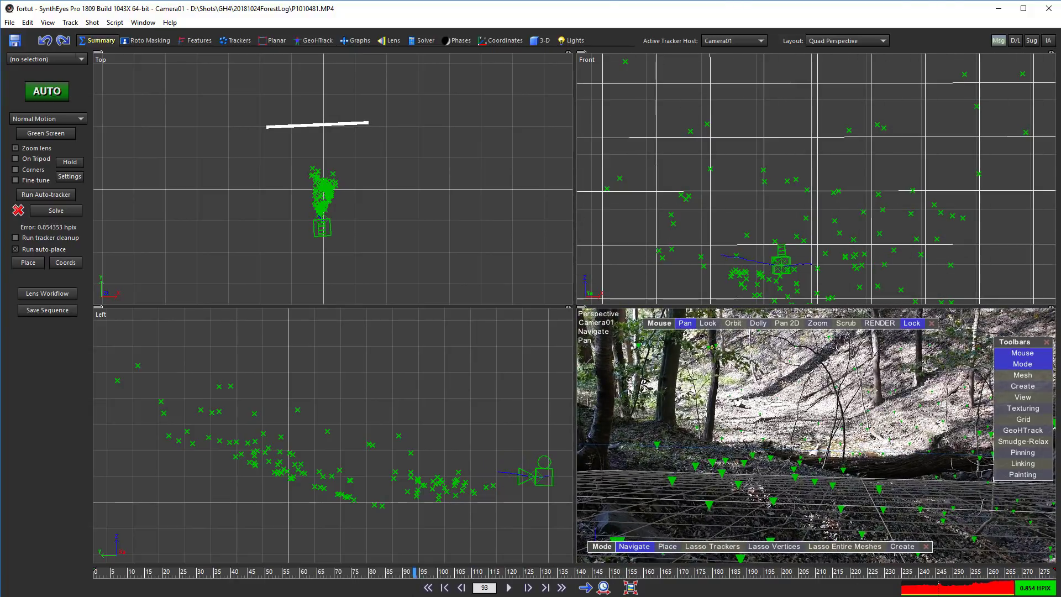
{"action": "scroll", "coordinate": [847, 215], "scroll_direction": "down", "scroll_amount": 9}
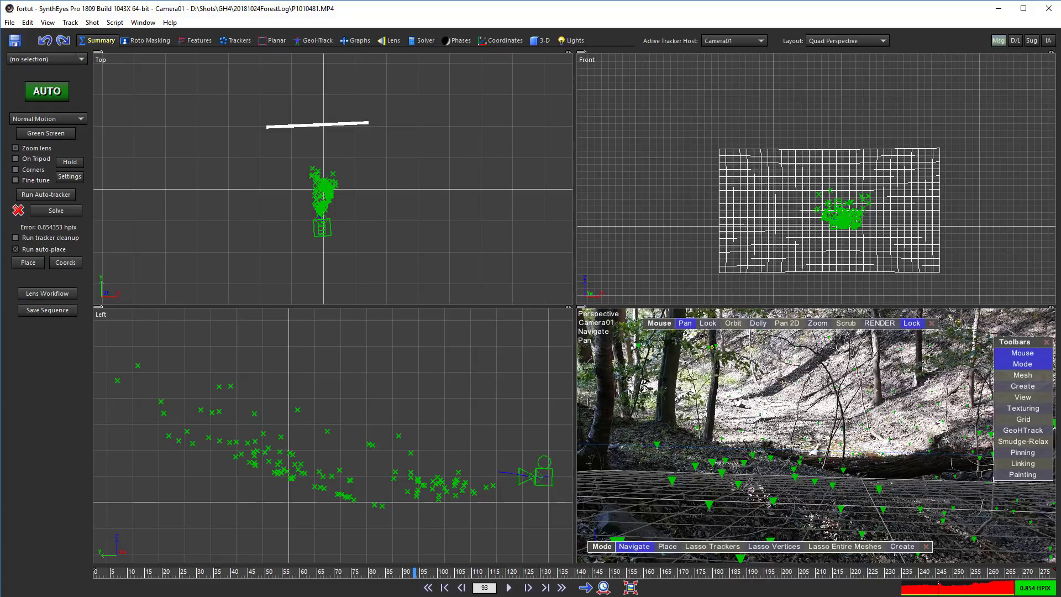
{"action": "left_click_drag", "start_coordinate": [374, 578], "coordinate": [170, 595]}
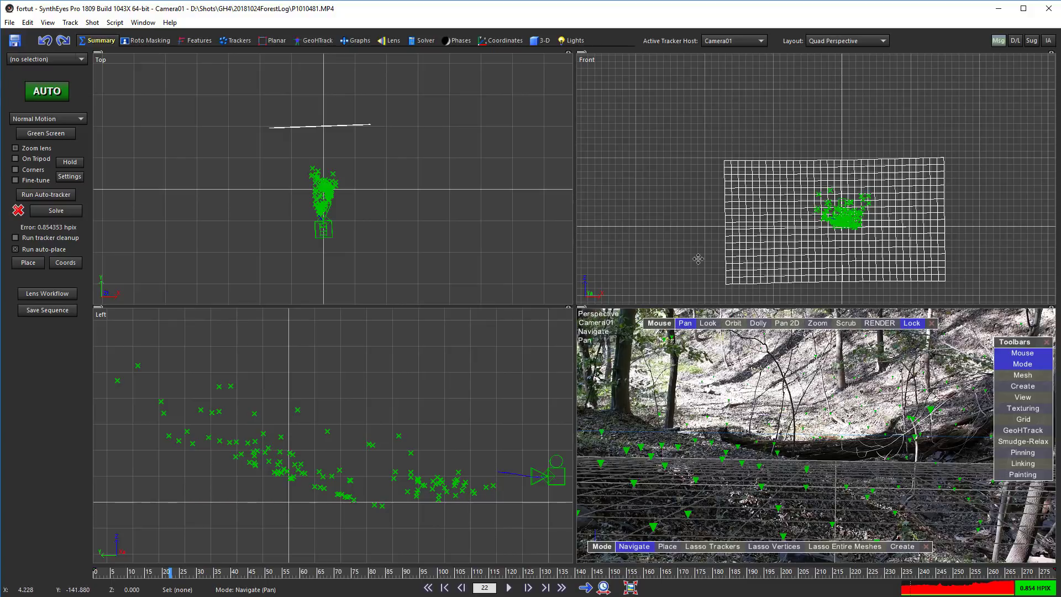
Step: Export the scene as the Blender Python script fortut.py, keeping the 2.66+ version and the other export settings
{"action": "left_click", "coordinate": [10, 23]}
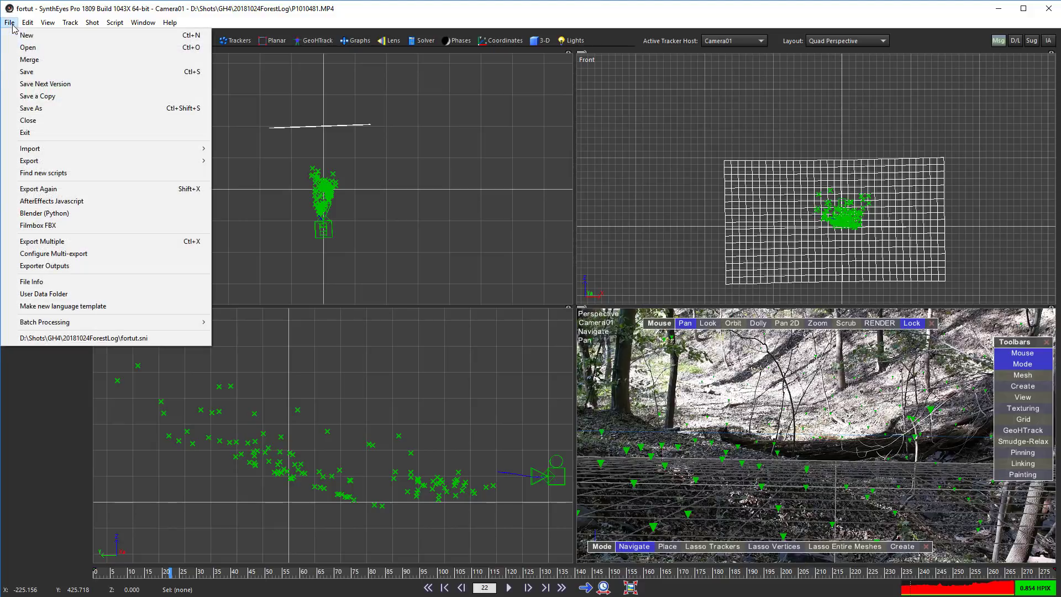
{"action": "left_click", "coordinate": [40, 214]}
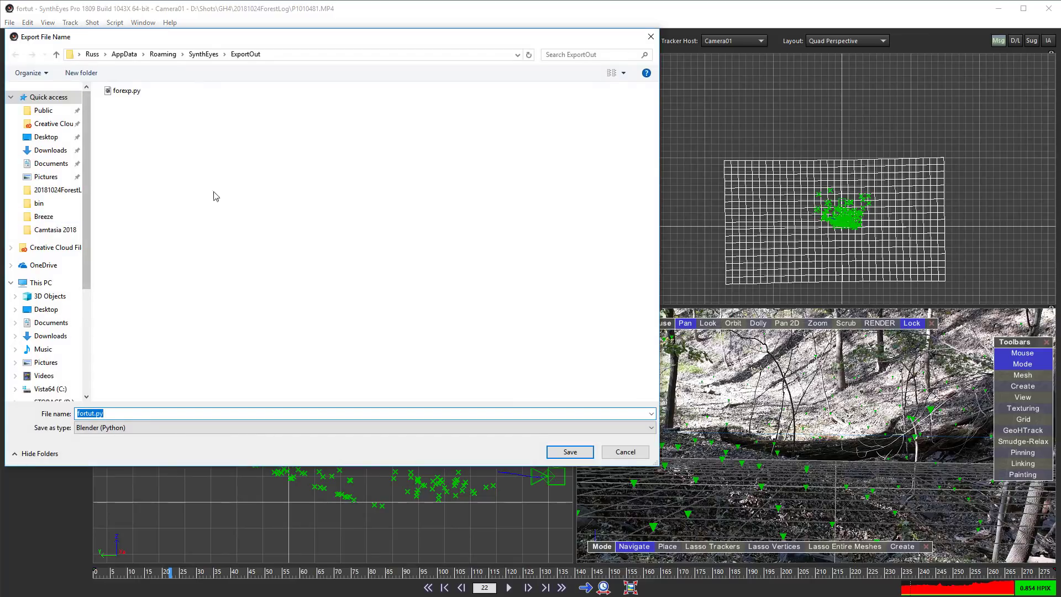
{"action": "left_click", "coordinate": [556, 452]}
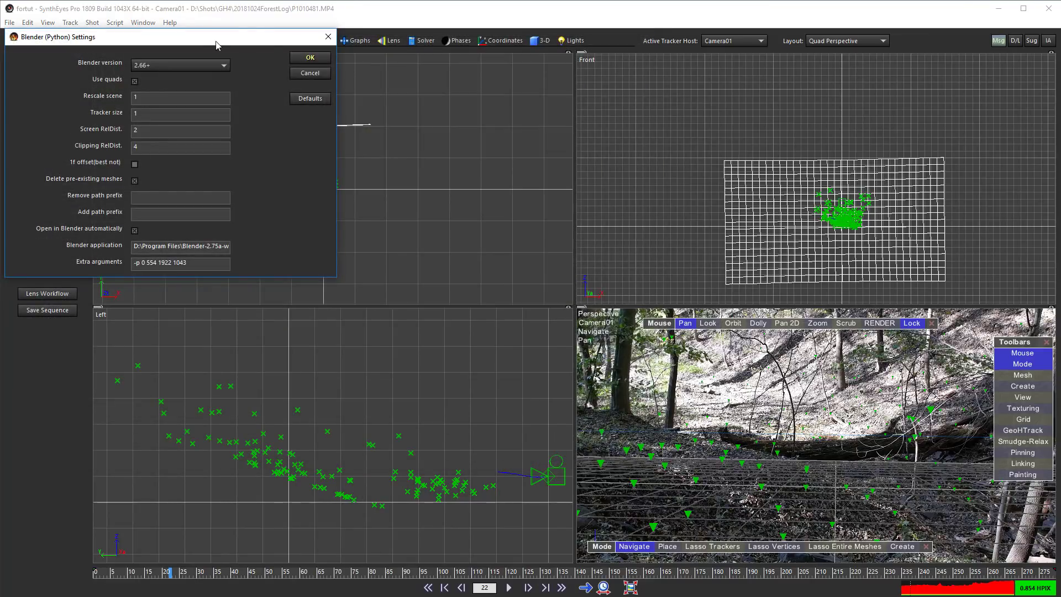
{"action": "left_click", "coordinate": [310, 56]}
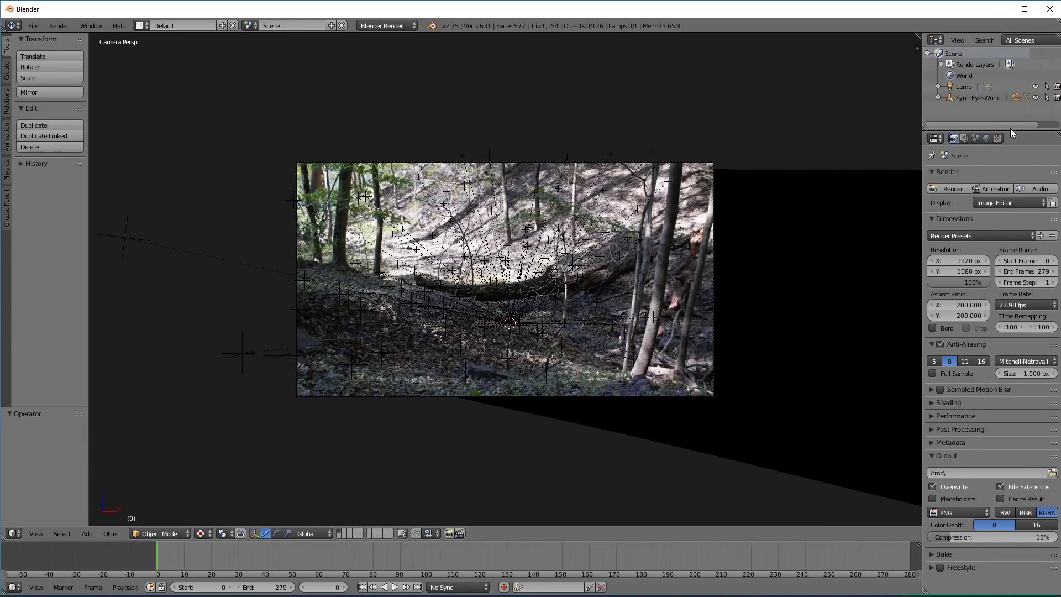
Step: In Blender, enlarge the outliner and expand SynthEyesWorld, the Camera01 screen holder, Camera01 and its Camera01Screen
{"action": "left_click_drag", "start_coordinate": [1010, 130], "coordinate": [992, 255]}
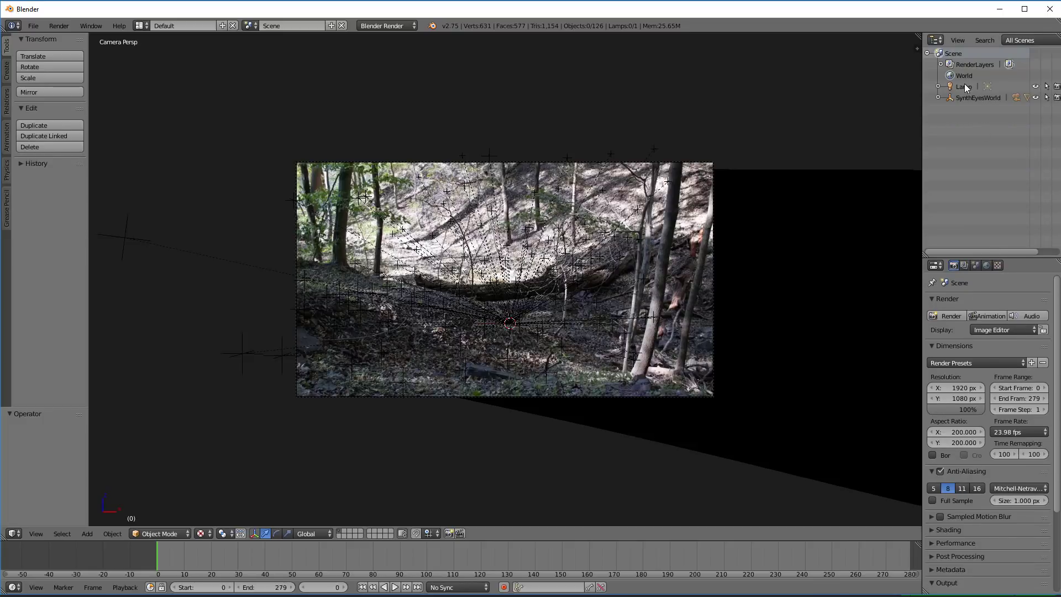
{"action": "left_click", "coordinate": [938, 98]}
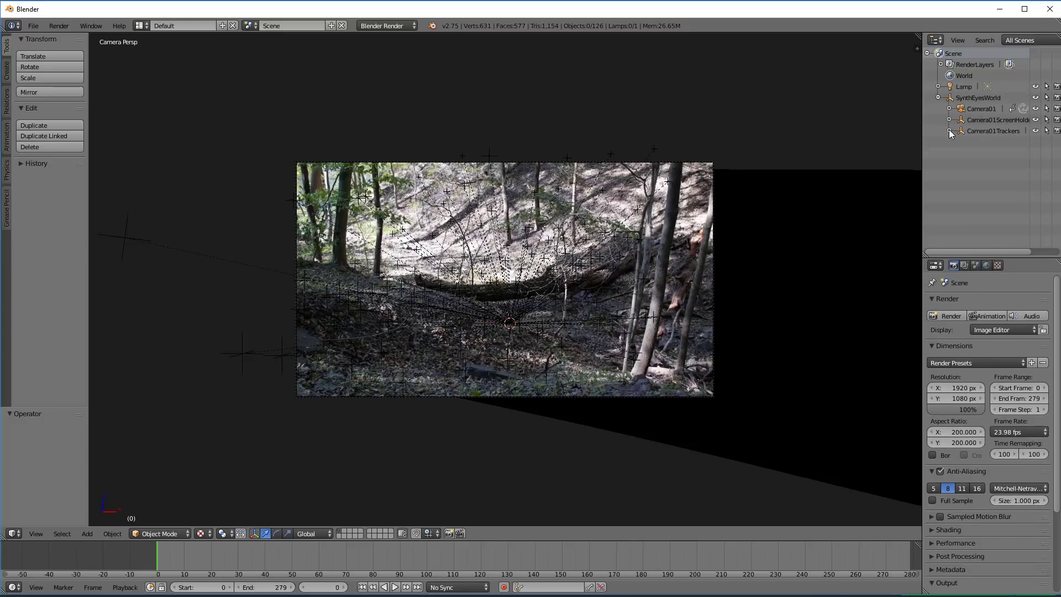
{"action": "left_click", "coordinate": [949, 120]}
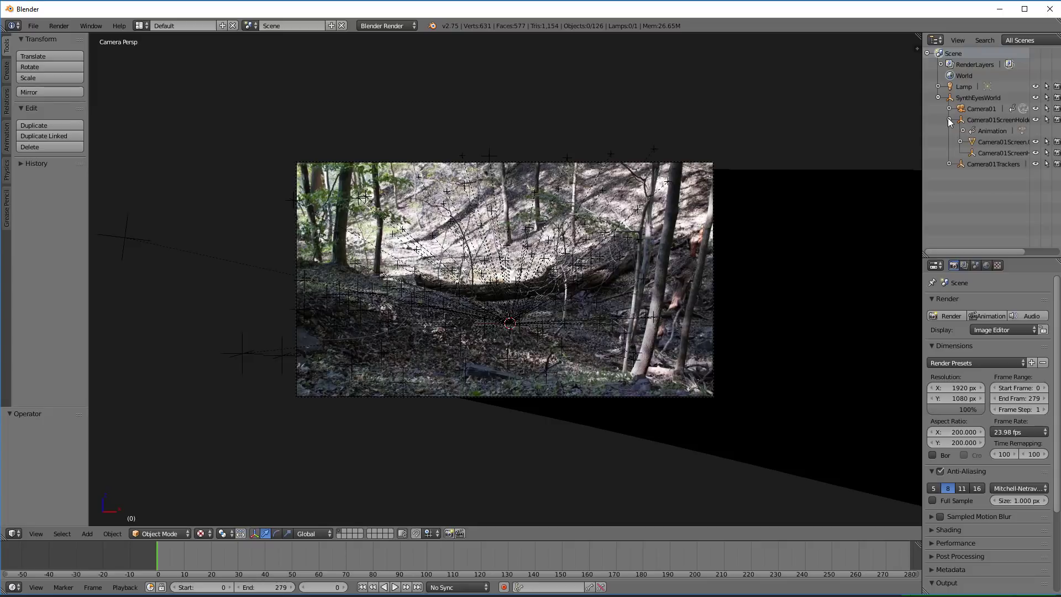
{"action": "left_click", "coordinate": [949, 109]}
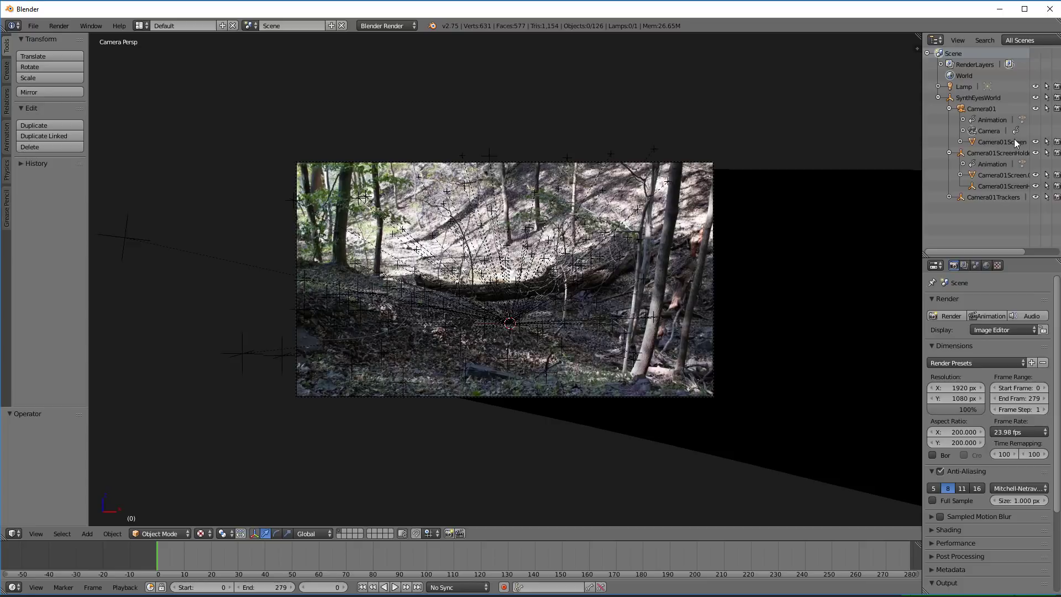
{"action": "left_click", "coordinate": [960, 142]}
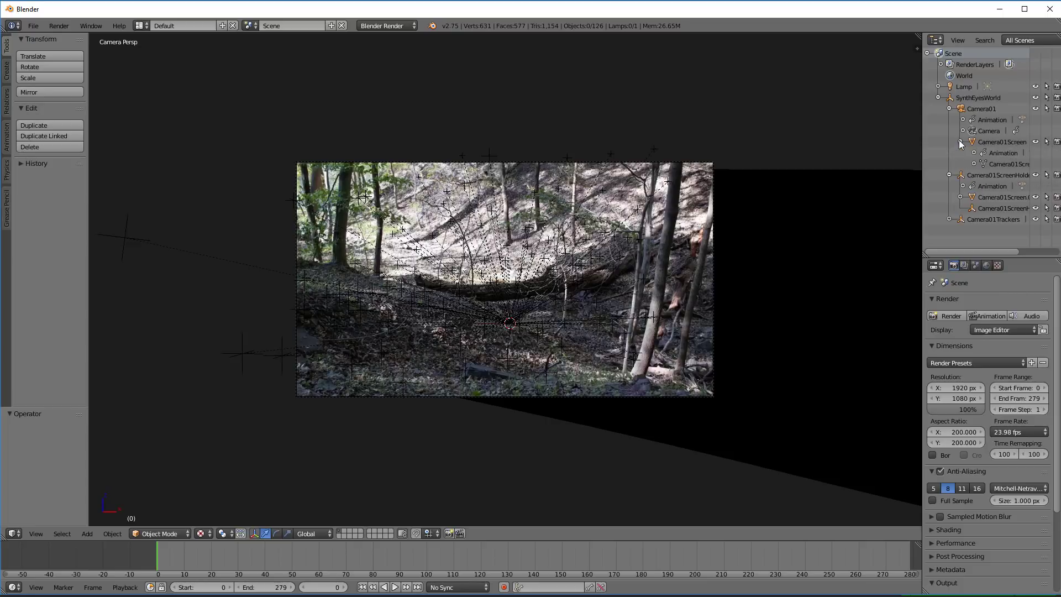
Step: Select and expand the Camera01Screen.001 mesh, and assign it the material of the original Camera01Screen under Camera01
{"action": "left_click", "coordinate": [996, 197]}
{"action": "left_click", "coordinate": [961, 197]}
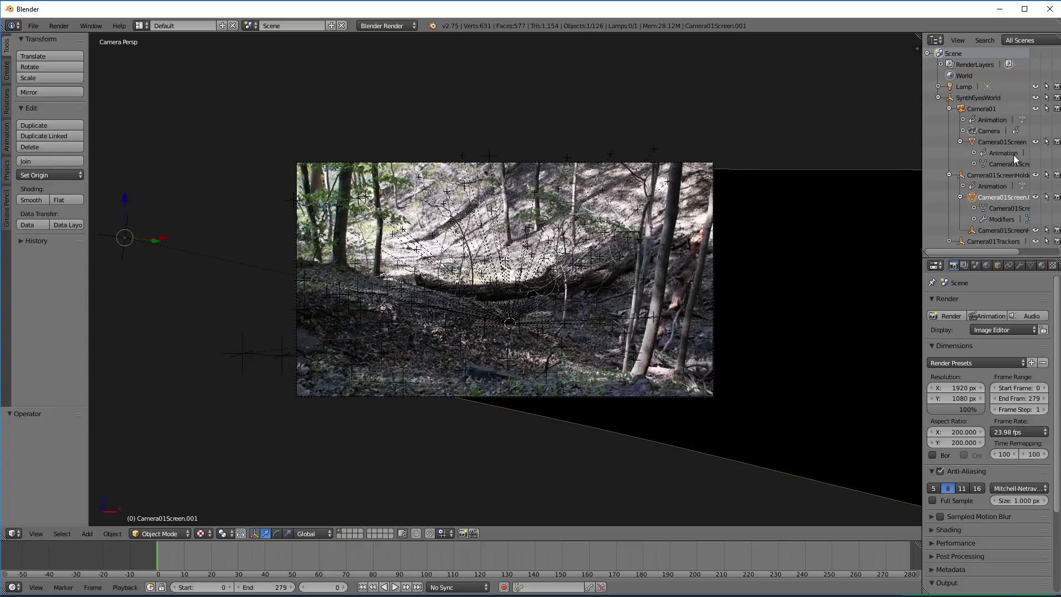
{"action": "left_click", "coordinate": [974, 164]}
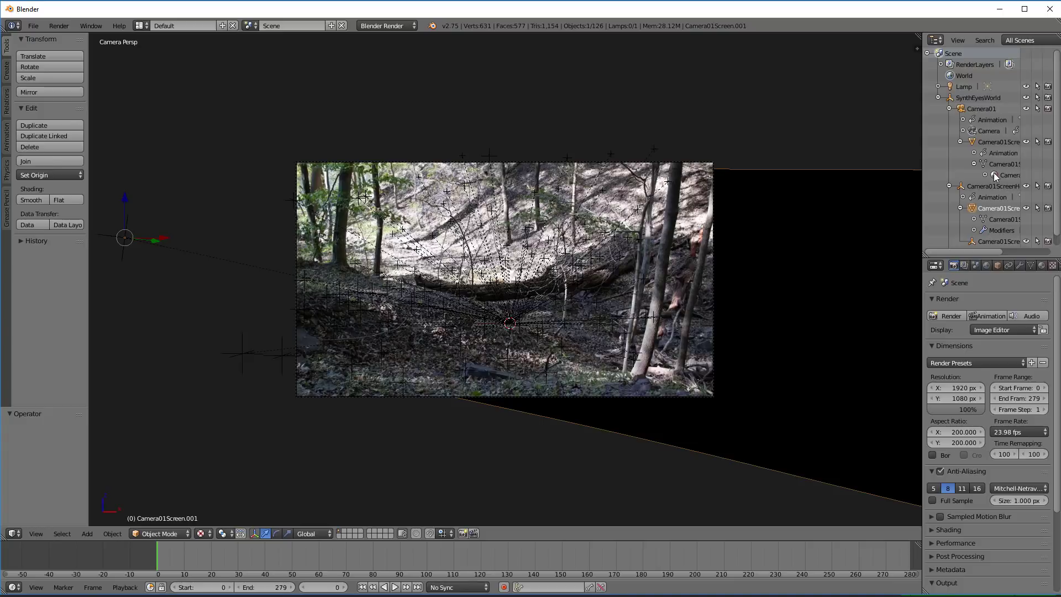
{"action": "left_click_drag", "start_coordinate": [994, 175], "coordinate": [839, 255]}
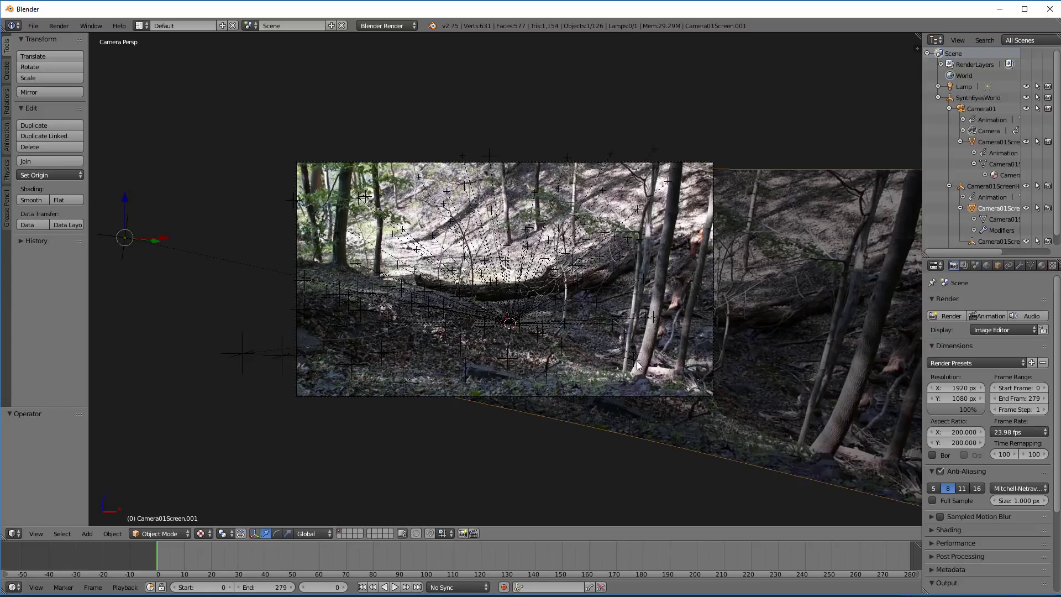
Step: Move to frame 5 and hide the original Camera01Screen that is parented to Camera01
{"action": "left_click_drag", "start_coordinate": [161, 556], "coordinate": [170, 555]}
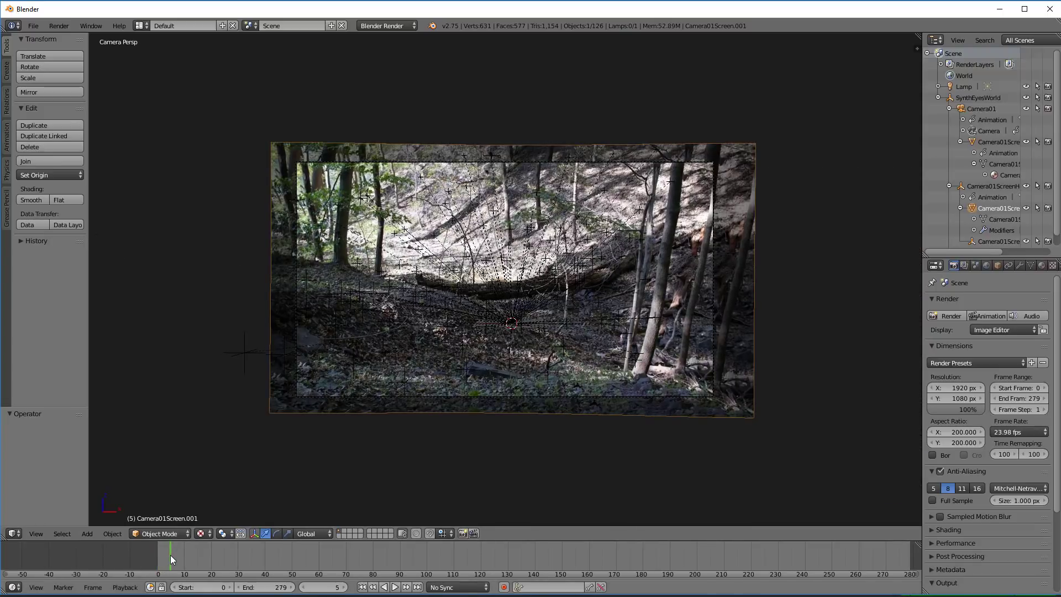
{"action": "left_click", "coordinate": [1027, 144]}
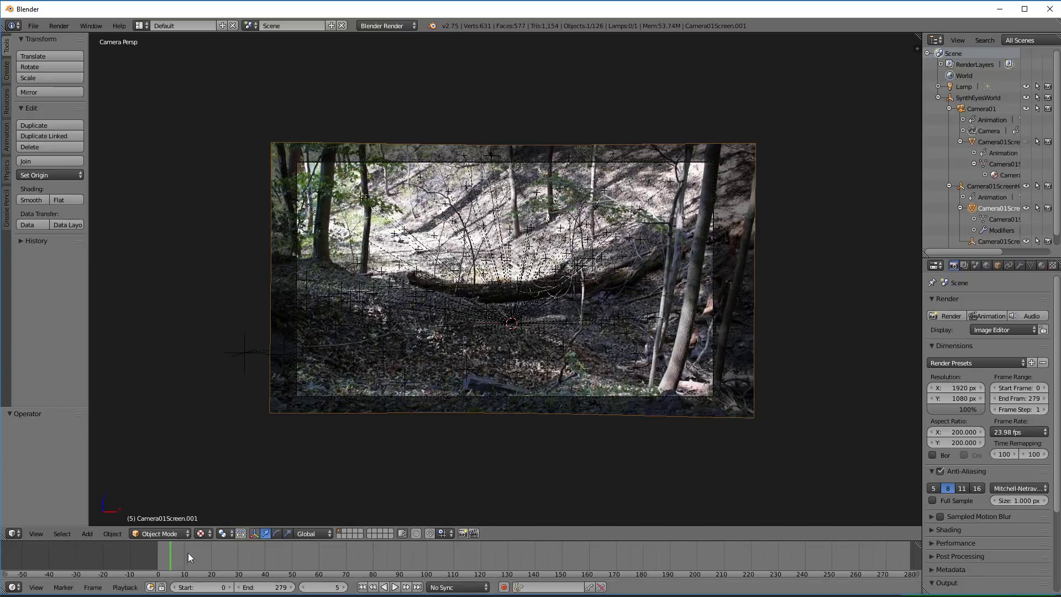
Step: Scrub the animation, check frame 202, and play the shot from the first frame to examine the deforming screen
{"action": "left_click_drag", "start_coordinate": [188, 552], "coordinate": [151, 554]}
{"action": "key", "text": "alt+a"}
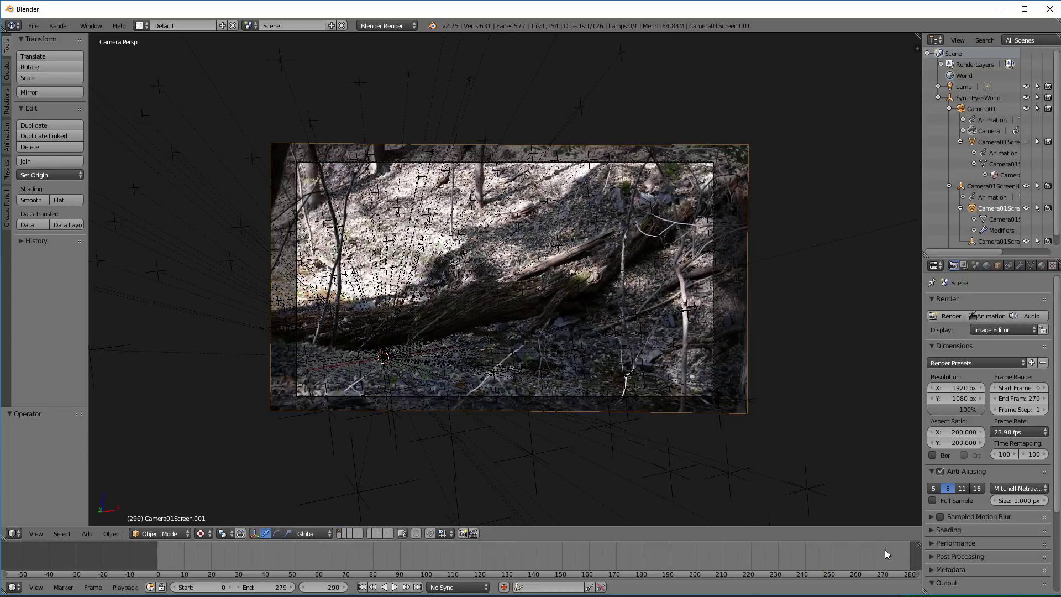
{"action": "left_click", "coordinate": [704, 549]}
{"action": "left_click_drag", "start_coordinate": [701, 545], "coordinate": [701, 546]}
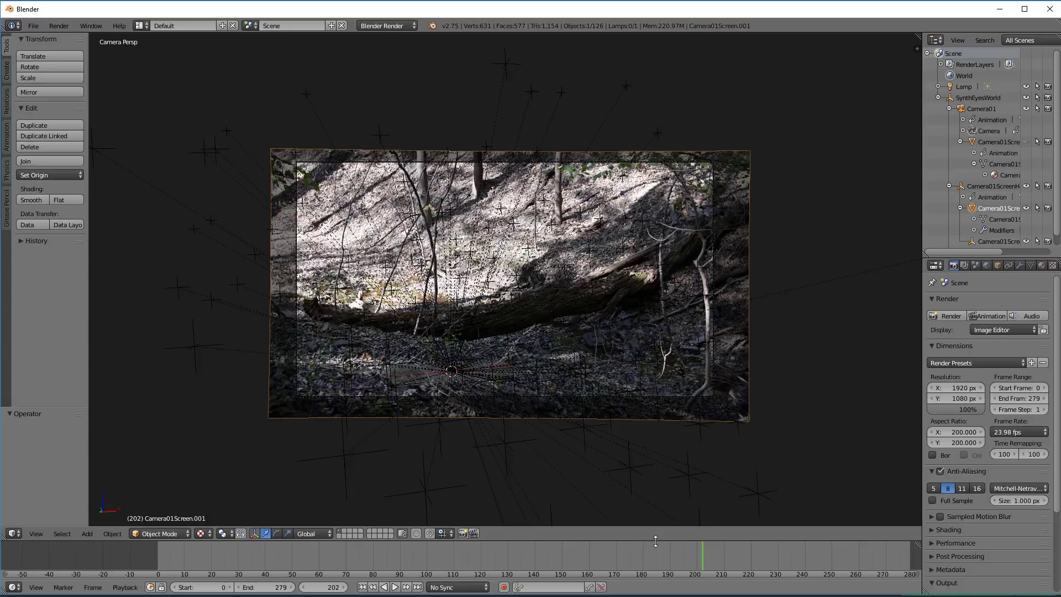
{"action": "left_click", "coordinate": [363, 587]}
{"action": "left_click", "coordinate": [393, 587]}
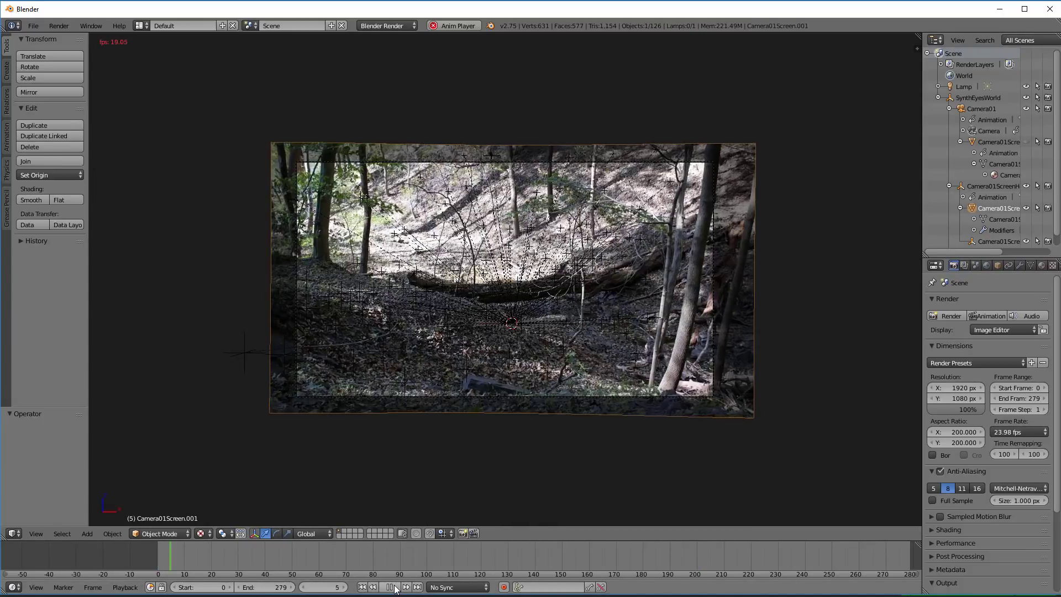